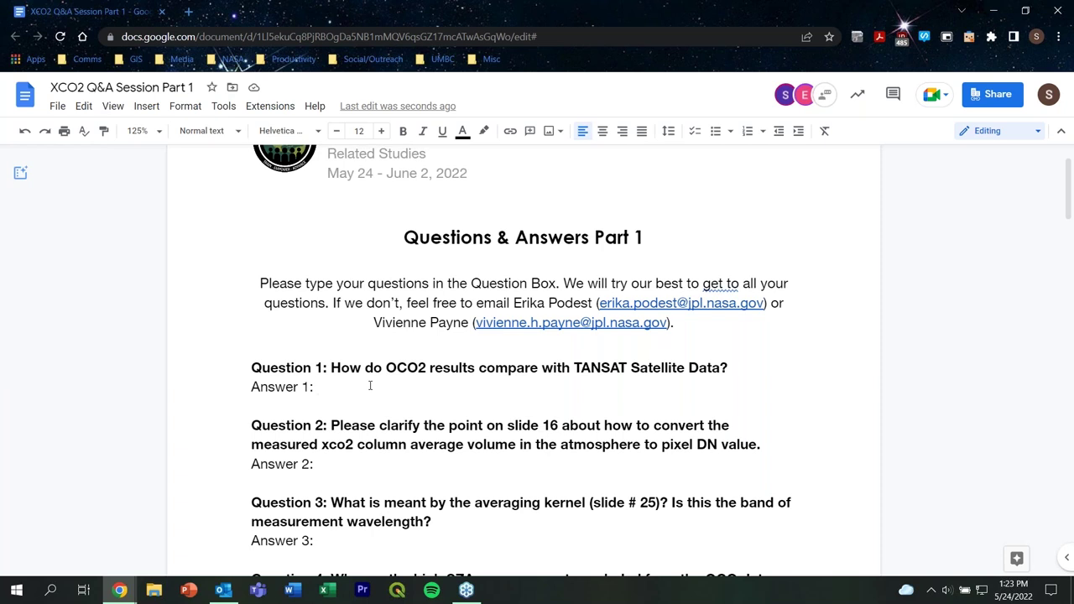
Write Answer 1: OCO2–TANSAT comparisons are being published, agree well, and more references will be added.
{"action": "left_click", "coordinate": [370, 385]}
{"action": "type", "text": "Ther e"}
{"action": "key", "text": "BackSpace"}
{"action": "key", "text": "BackSpace"}
{"action": "type", "text": "e hav ebeen"}
{"action": "key", "text": "BackSpace"}
{"action": "key", "text": "BackSpace"}
{"action": "key", "text": "BackSpace"}
{"action": "key", "text": "BackSpace"}
{"action": "key", "text": "BackSpace"}
{"action": "key", "text": "BackSpace"}
{"action": "type", "text": "e "}
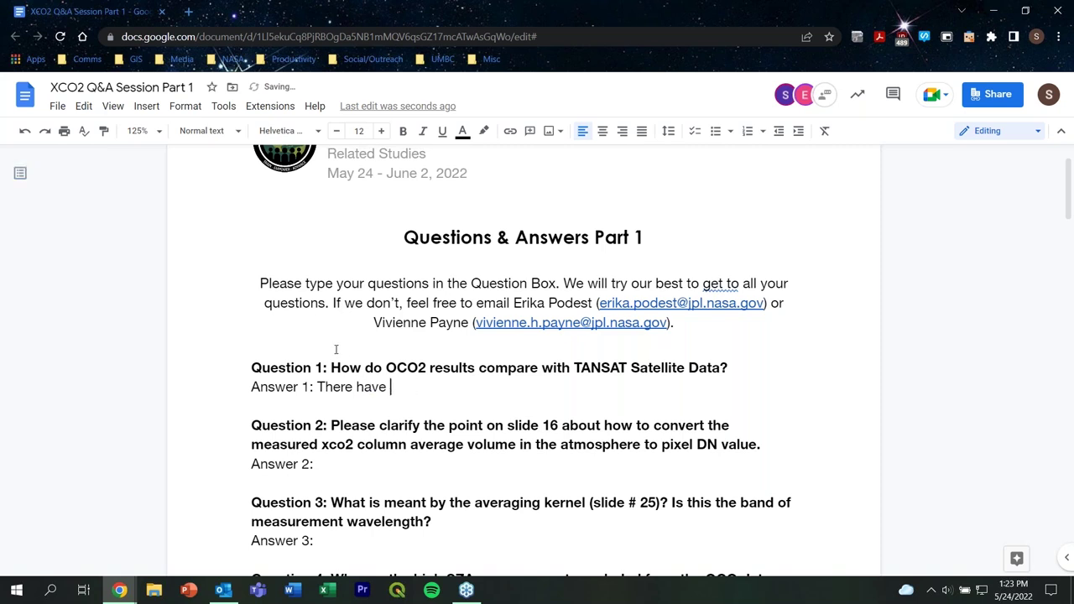
{"action": "type", "text": "been compar"}
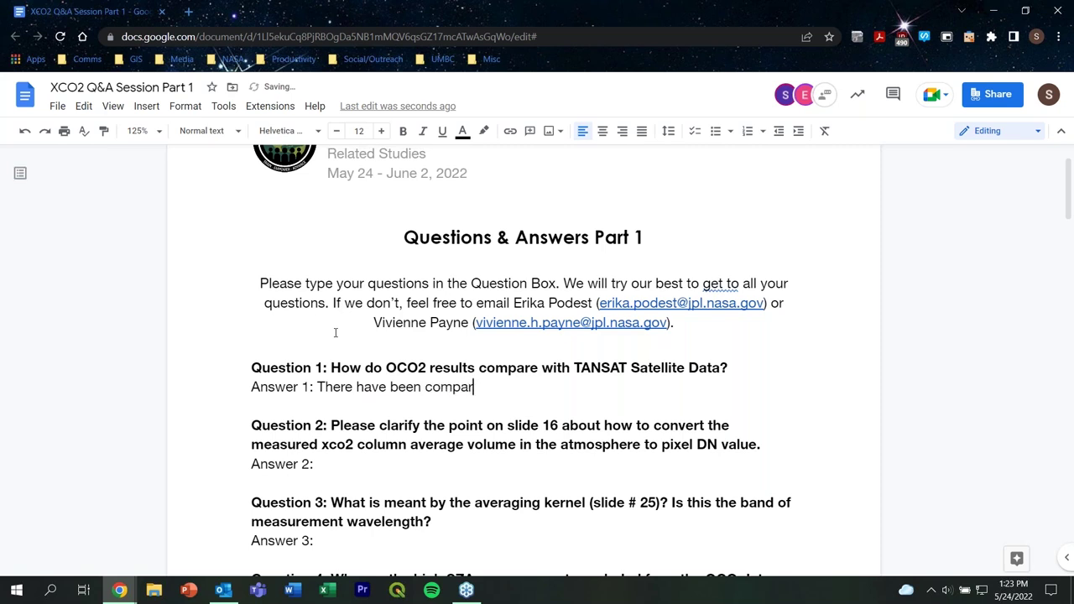
{"action": "type", "text": "sions done between both "}
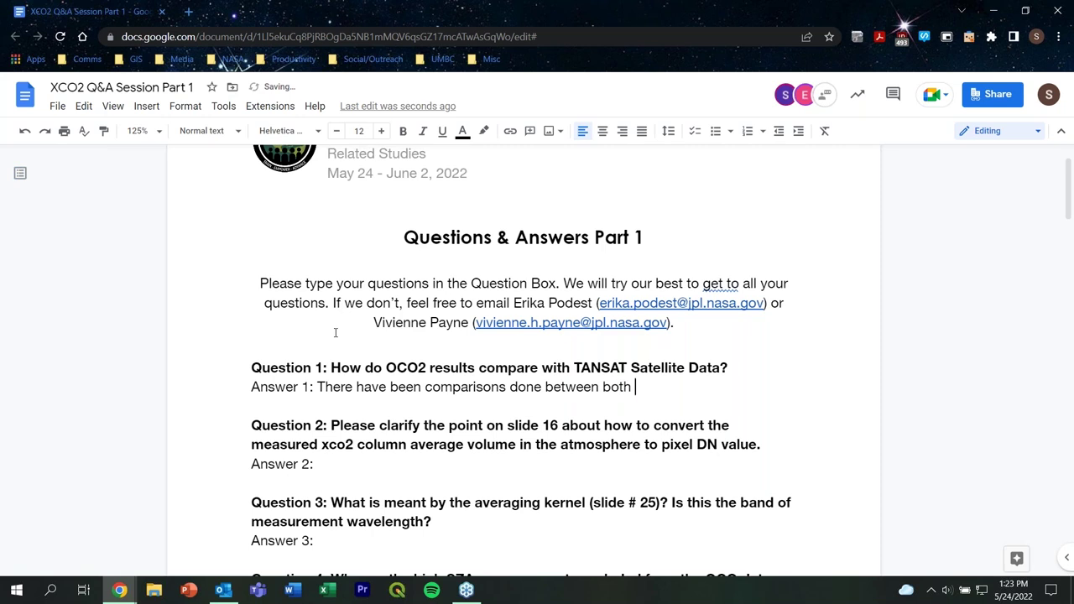
{"action": "type", "text": "with their results being pu"}
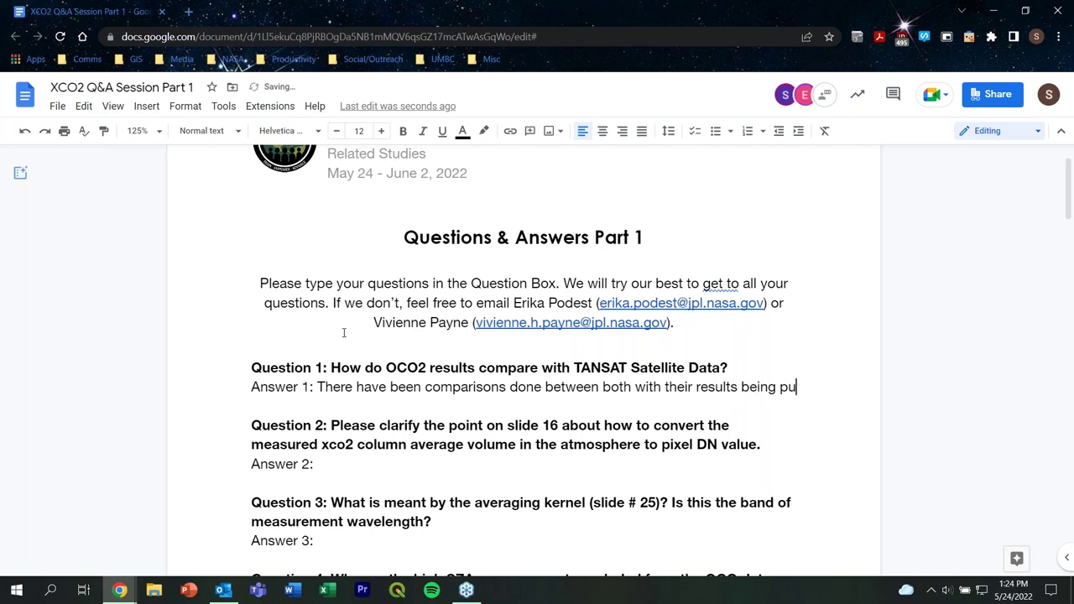
{"action": "type", "text": "blish"}
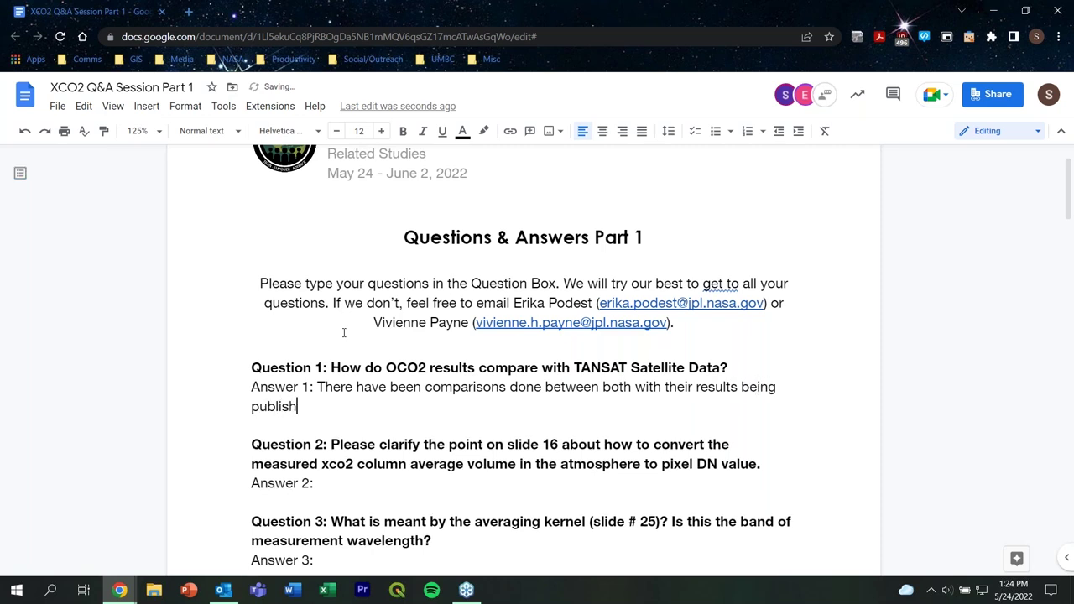
{"action": "type", "text": "ed. Things are in"}
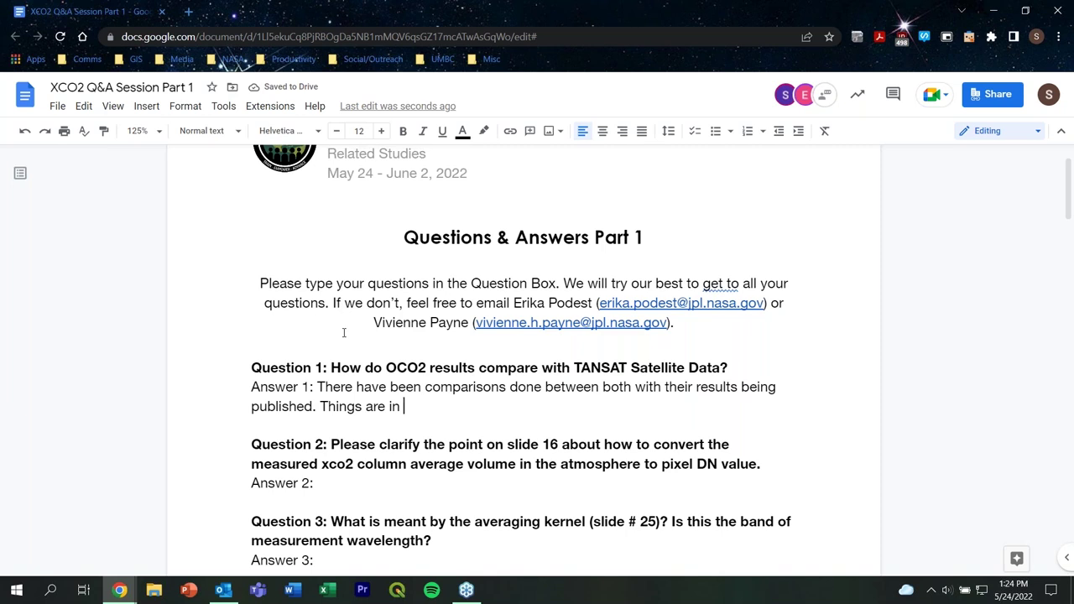
{"action": "type", "text": "good agreement between "}
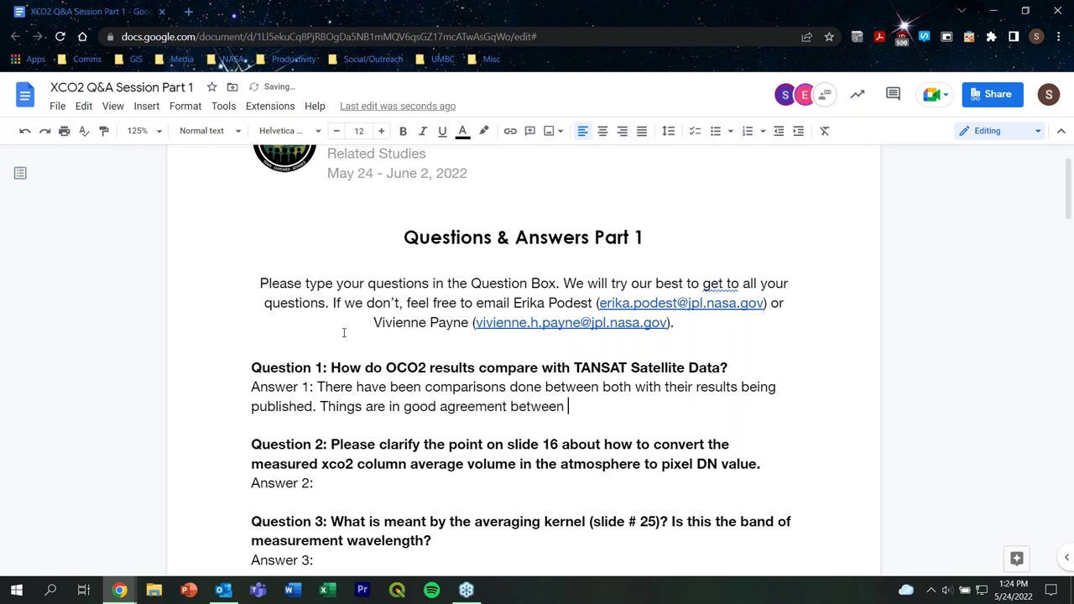
{"action": "type", "text": "OCO2 and TANSAT"}
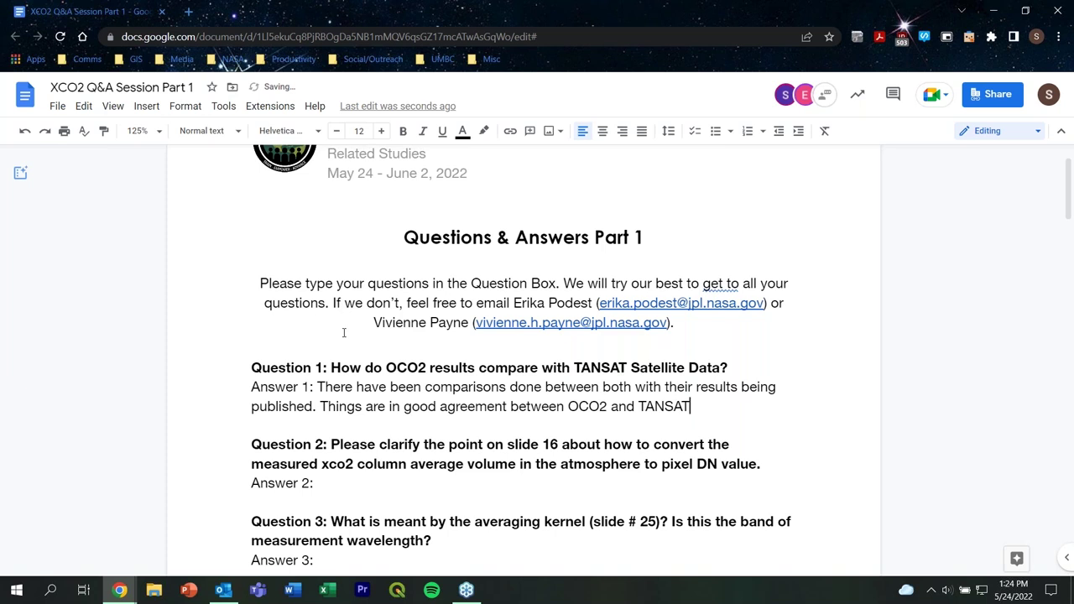
{"action": "type", "text": ". We will add "}
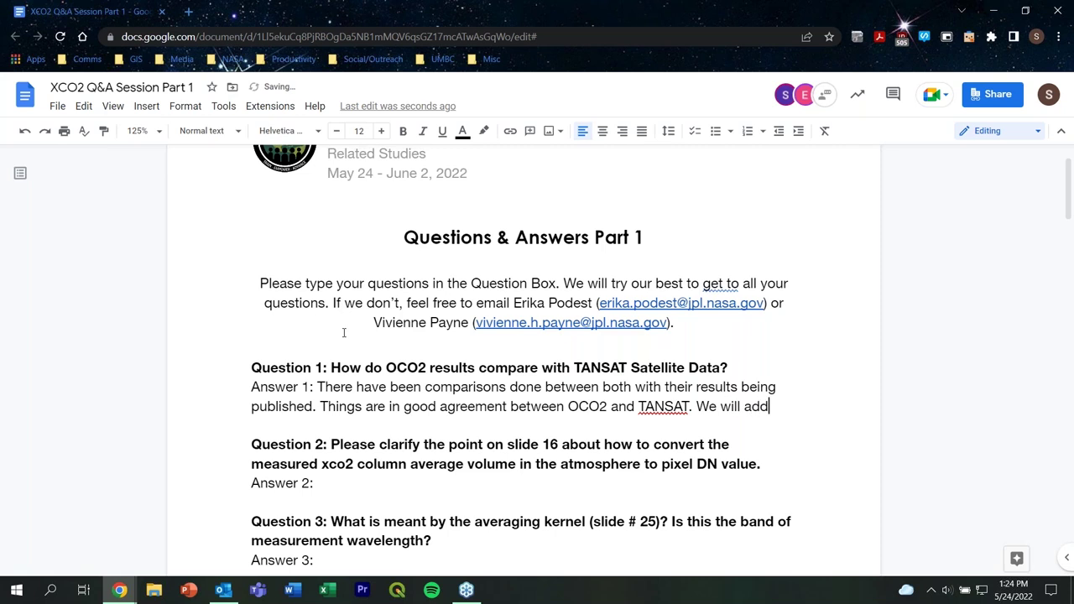
{"action": "type", "text": "additional "}
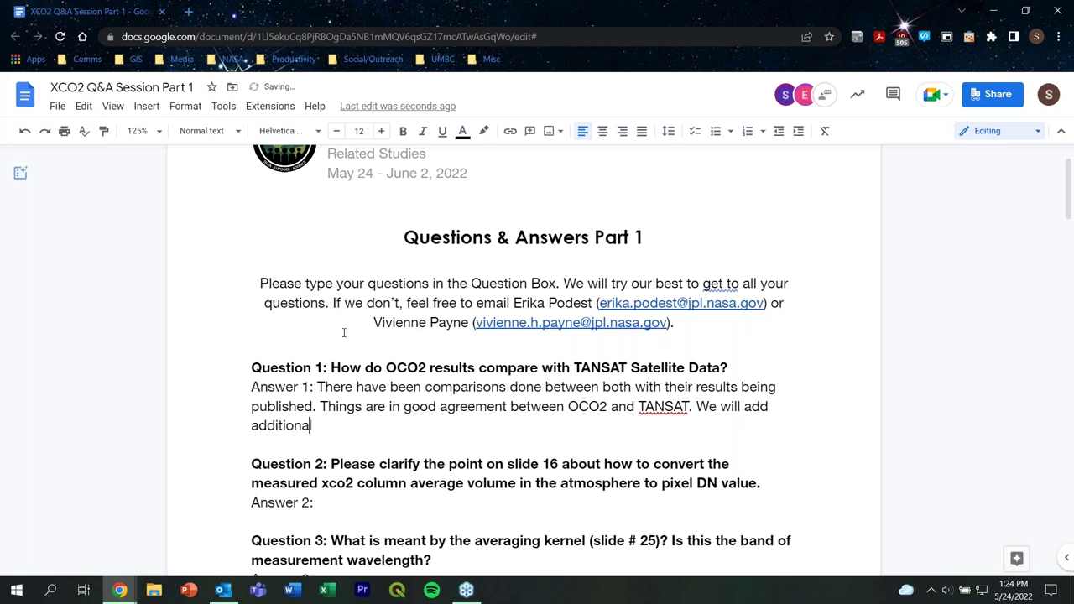
{"action": "type", "text": "references"}
{"action": "key", "text": "BackSpace"}
{"action": "type", "text": "."}
Enter 'Pixel digital number (DN)' as Answer 2.
{"action": "left_click", "coordinate": [345, 496]}
{"action": "scroll", "coordinate": [556, 453], "scroll_direction": "down", "scroll_amount": 3}
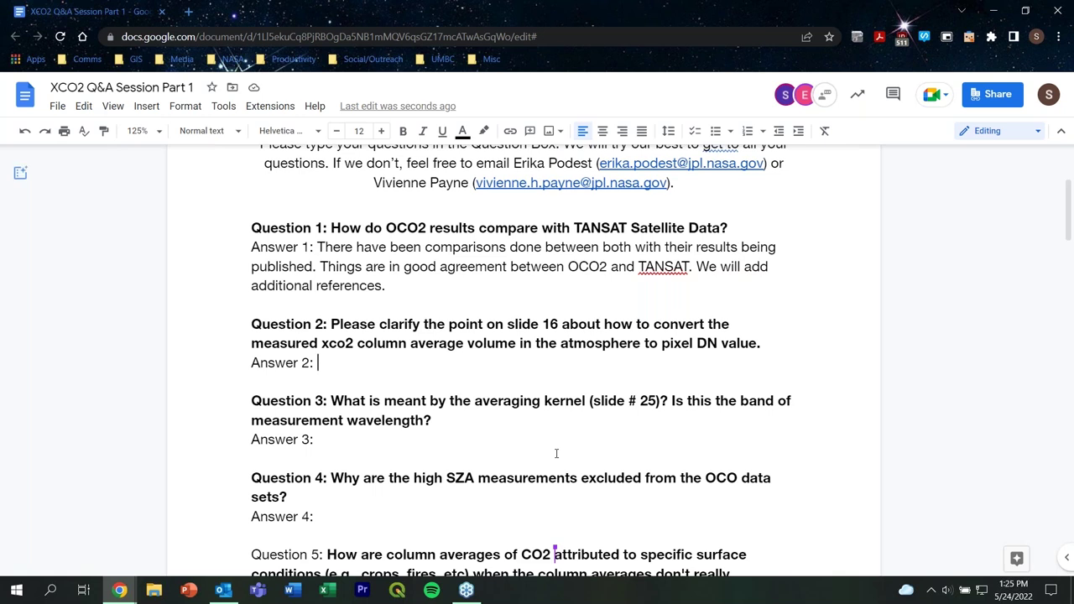
{"action": "type", "text": "Pixe l"}
{"action": "key", "text": "BackSpace"}
{"action": "key", "text": "BackSpace"}
{"action": "type", "text": "l DN"}
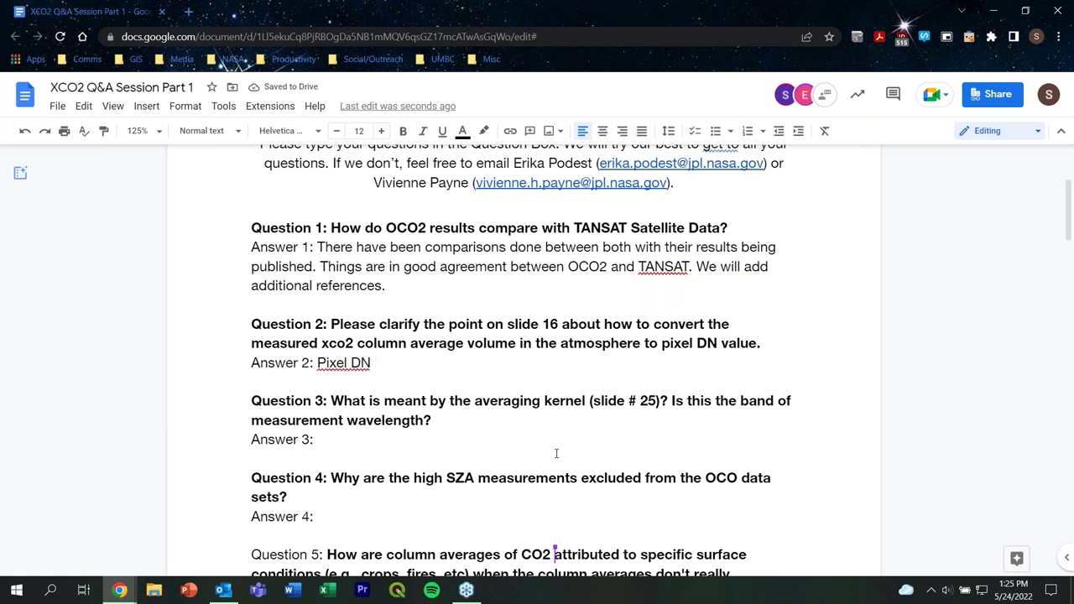
{"action": "key", "text": "BackSpace"}
{"action": "key", "text": "BackSpace"}
{"action": "key", "text": "BackSpace"}
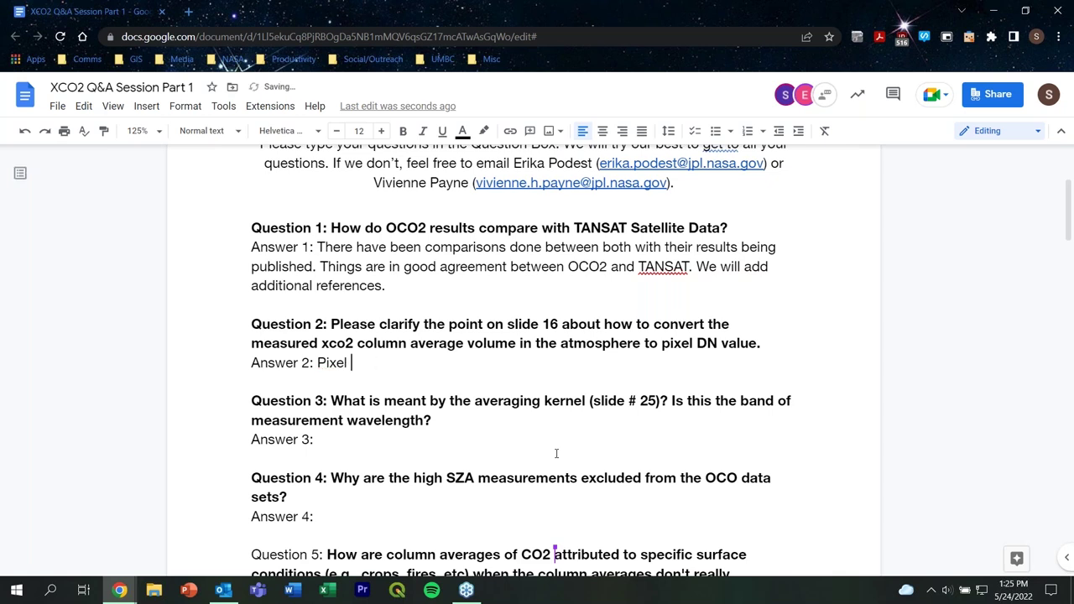
{"action": "type", "text": "digital number "}
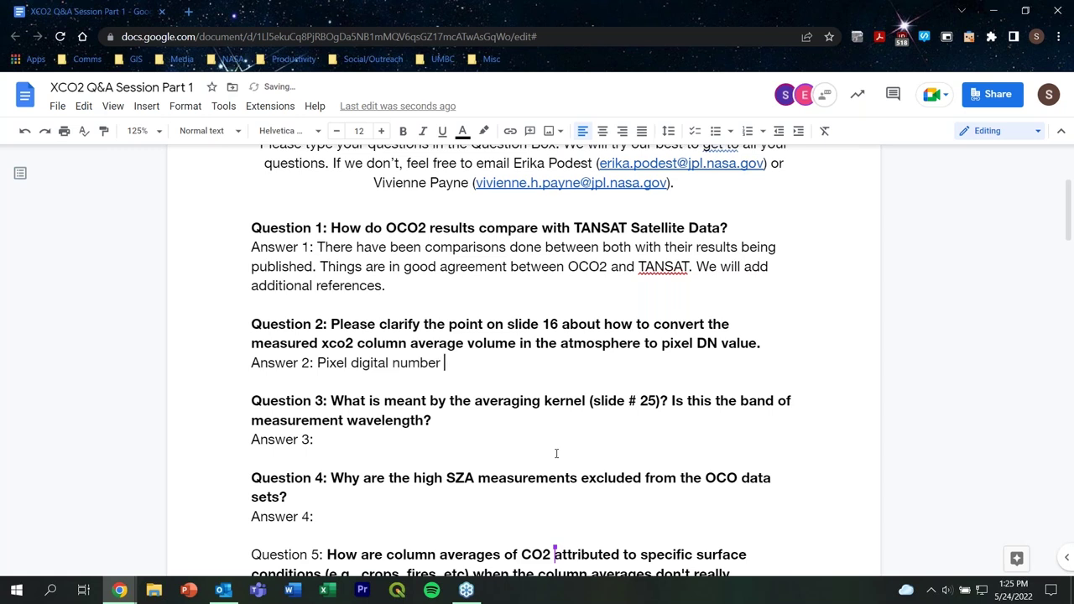
{"action": "type", "text": "(DN)"}
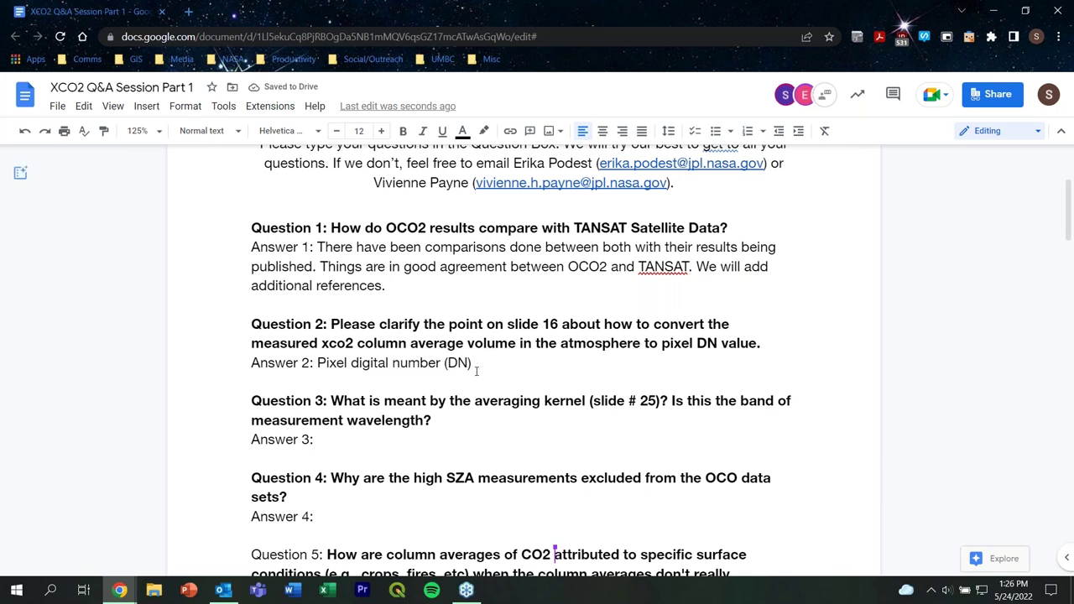
Replace Answer 2 with 'OCO2 and OCO3 values are in parts per million (ppm).'.
{"action": "left_click_drag", "start_coordinate": [476, 370], "coordinate": [319, 364]}
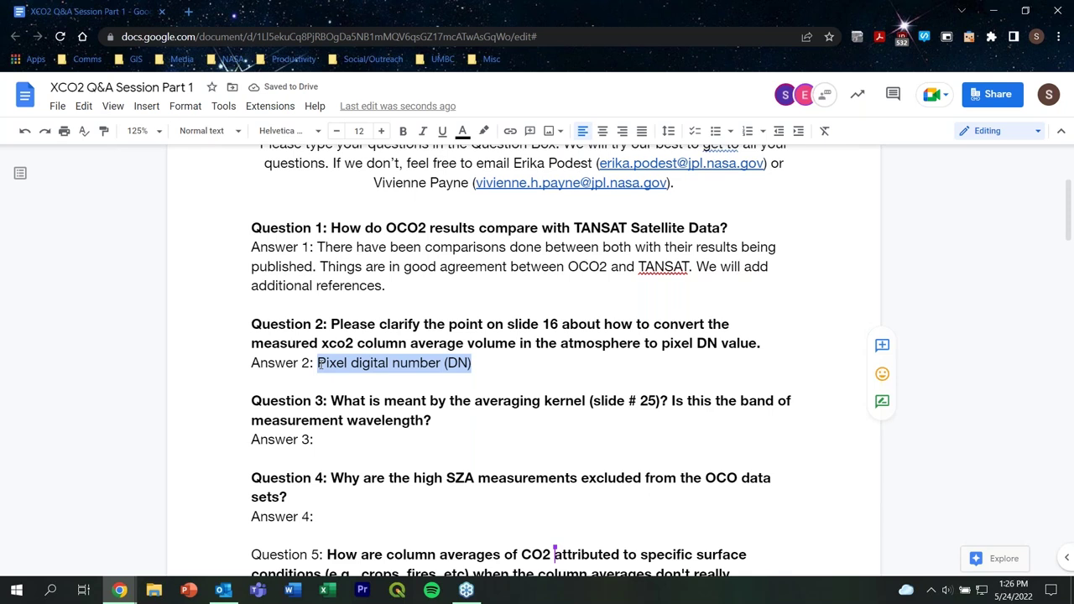
{"action": "key", "text": "BackSpace"}
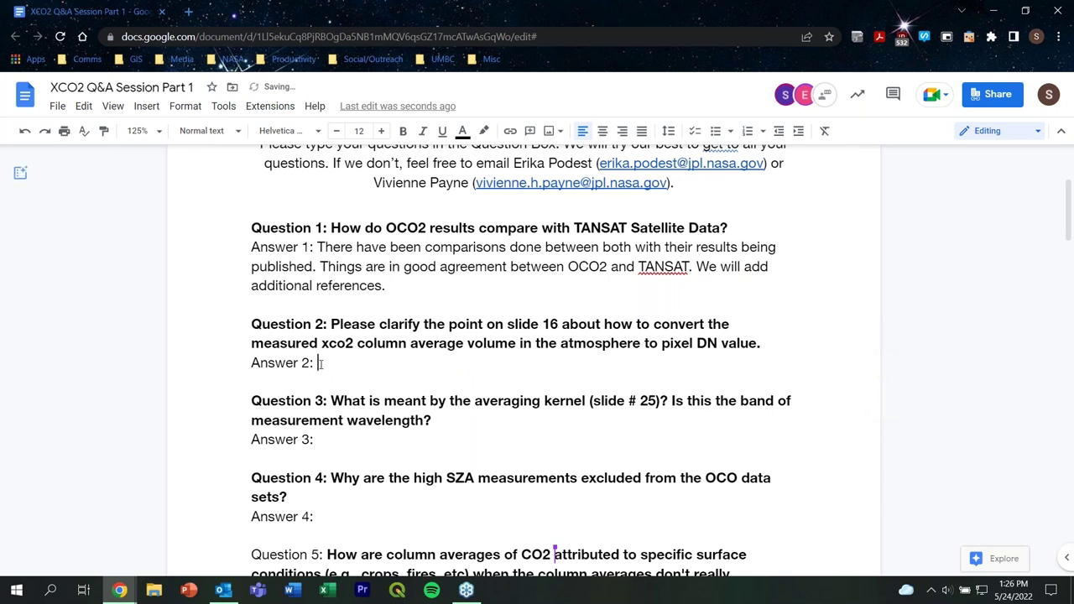
{"action": "type", "text": "OCO2 and OCO3 "}
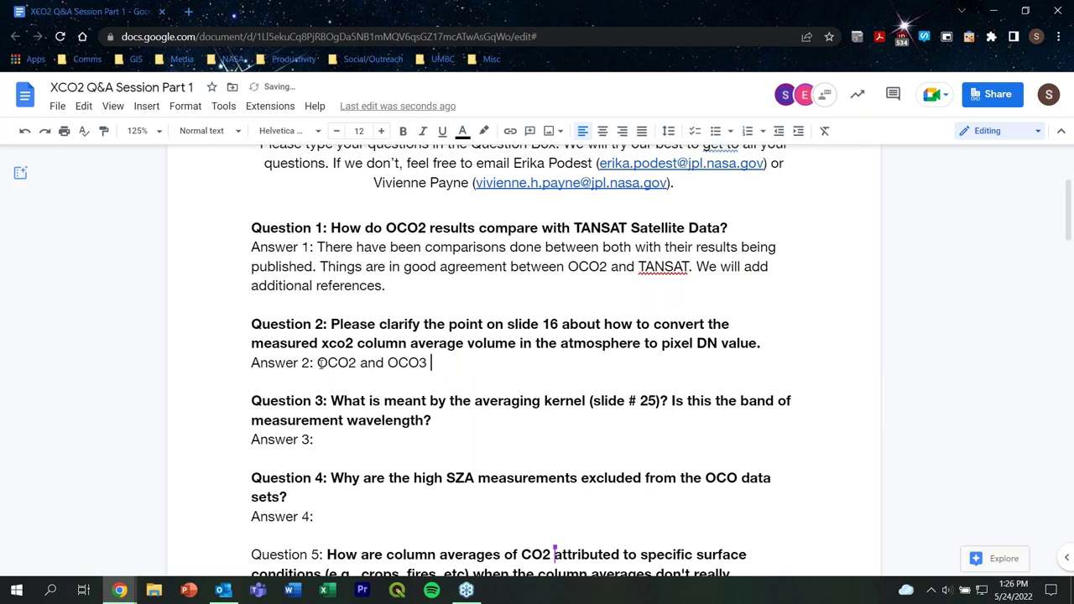
{"action": "type", "text": "values are in part"}
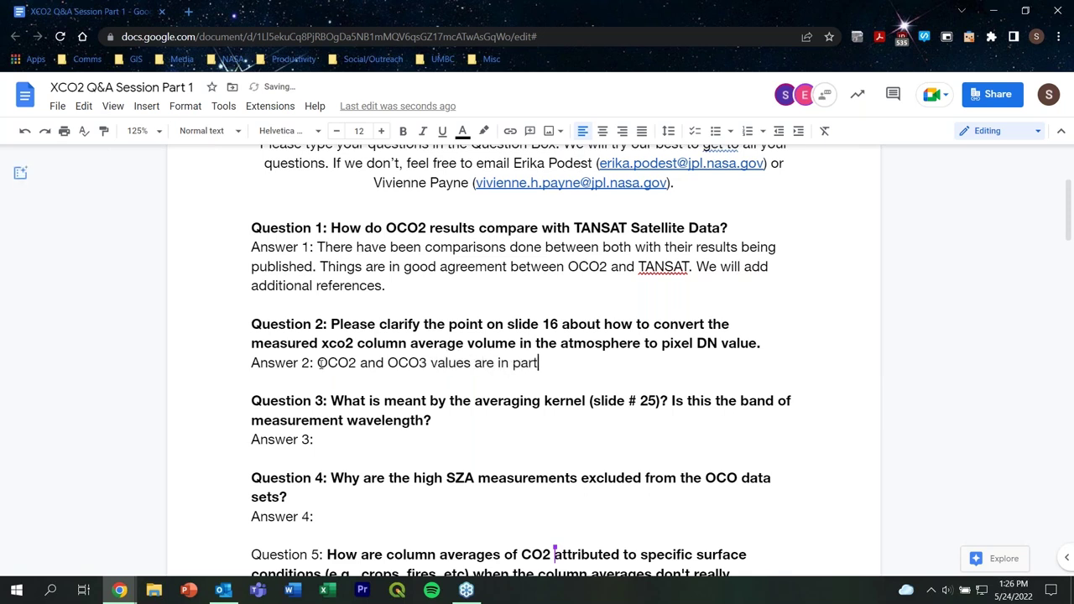
{"action": "type", "text": "s per million (ppm)."}
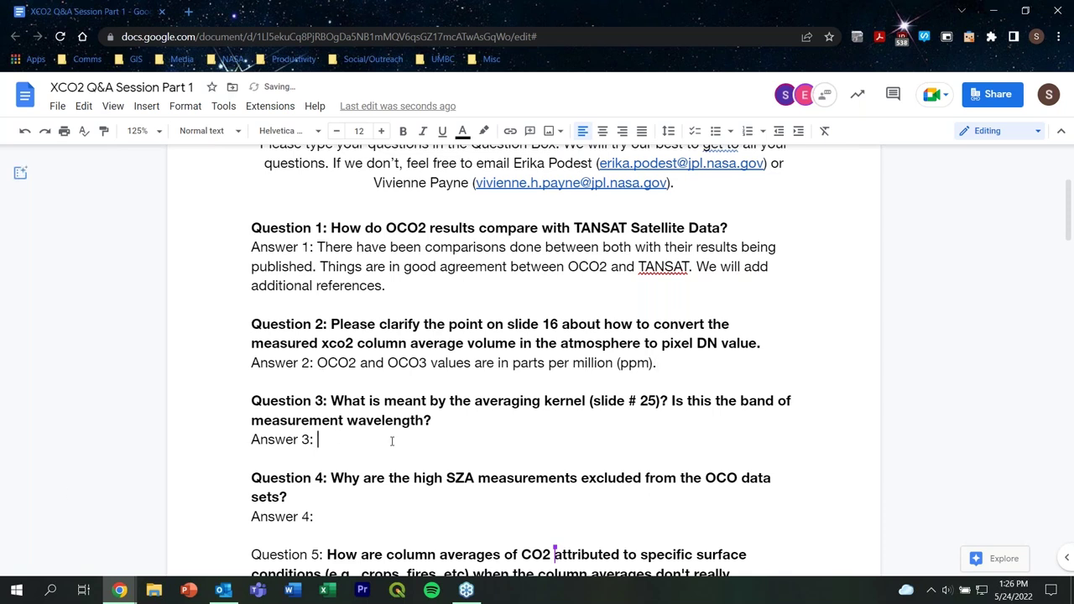
Begin Answer 3: the averaging kernel is an altitude-dependent diagnostic showing where OCO2 is most sensitive.
{"action": "scroll", "coordinate": [391, 440], "scroll_direction": "down", "scroll_amount": 2}
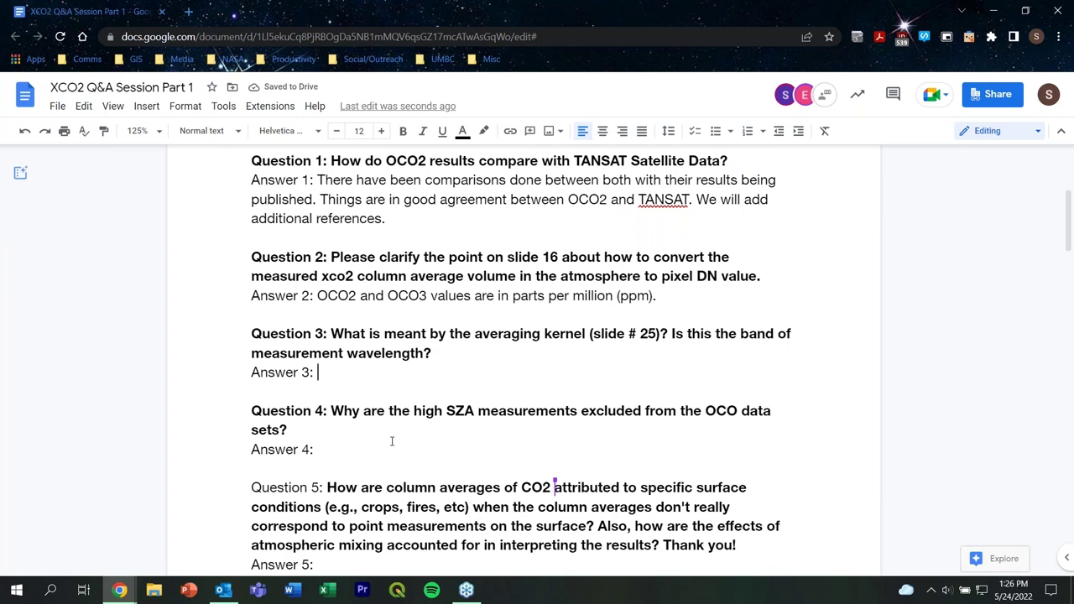
{"action": "type", "text": "The av"}
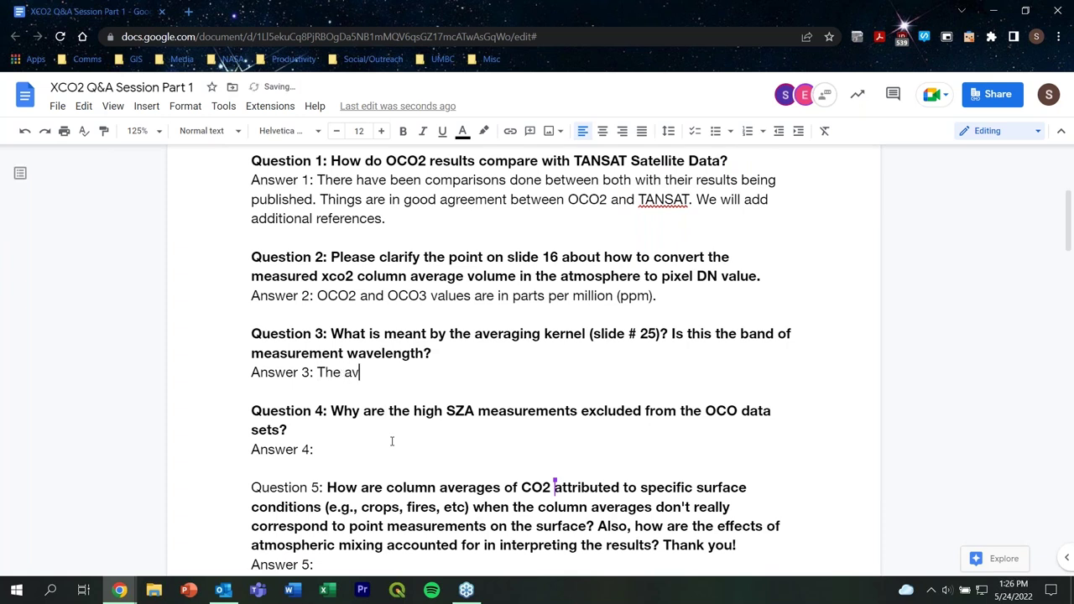
{"action": "type", "text": "eraging ker"}
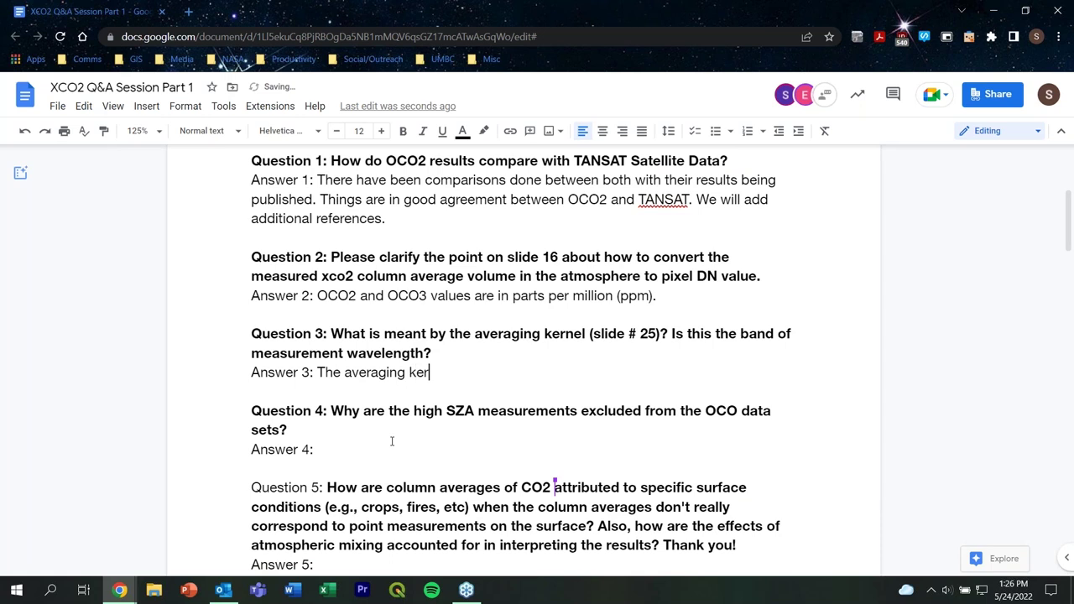
{"action": "type", "text": "nen"}
{"action": "key", "text": "BackSpace"}
{"action": "key", "text": "BackSpace"}
{"action": "type", "text": "l is a dias"}
{"action": "key", "text": "BackSpace"}
{"action": "type", "text": "gnostic"}
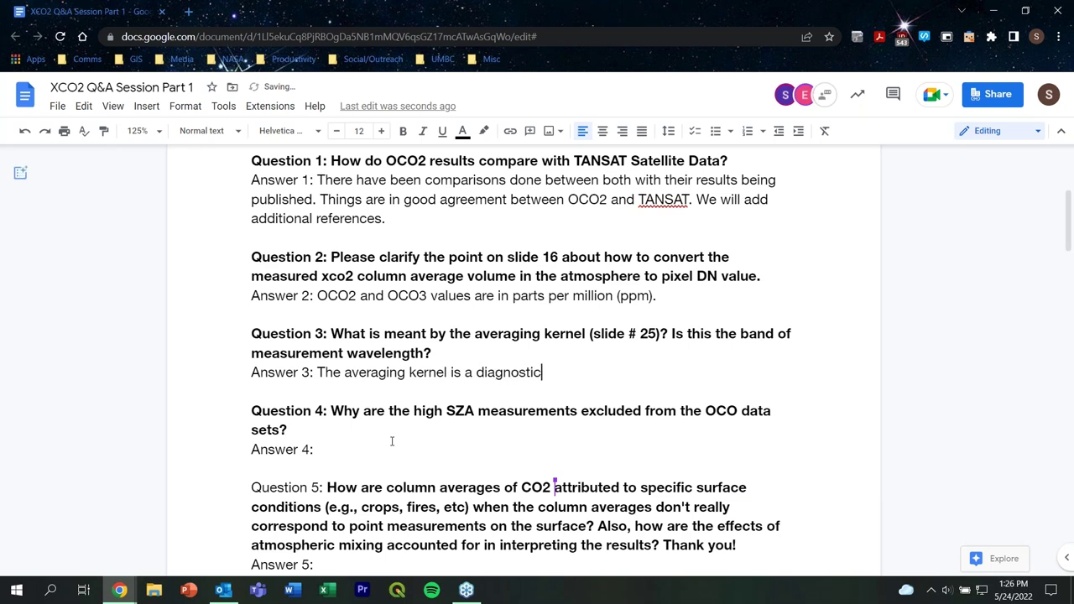
{"action": "type", "text": " that is a function"}
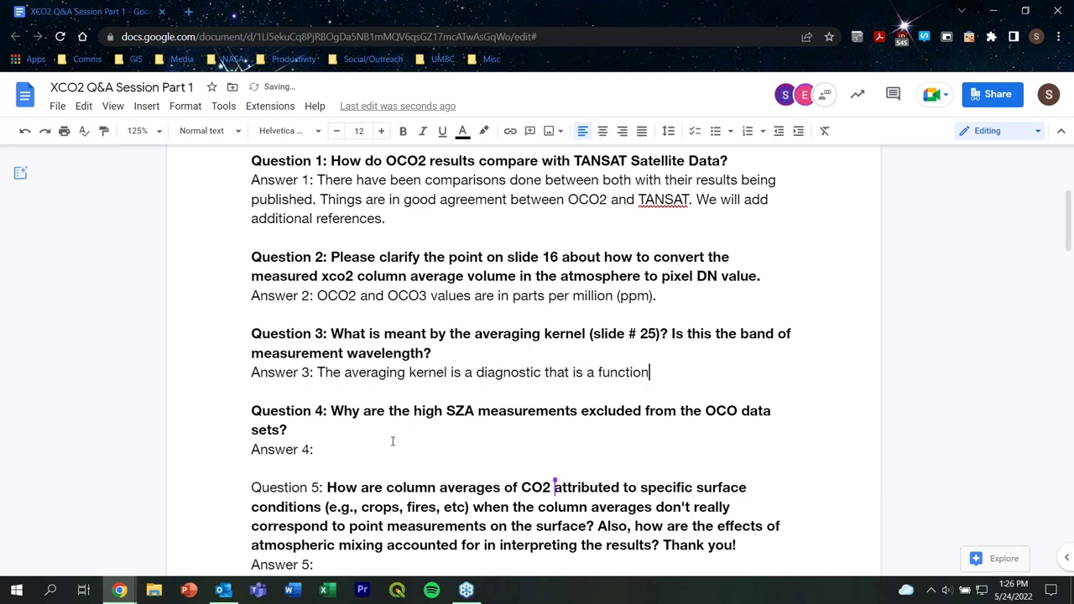
{"action": "type", "text": " of altitude."}
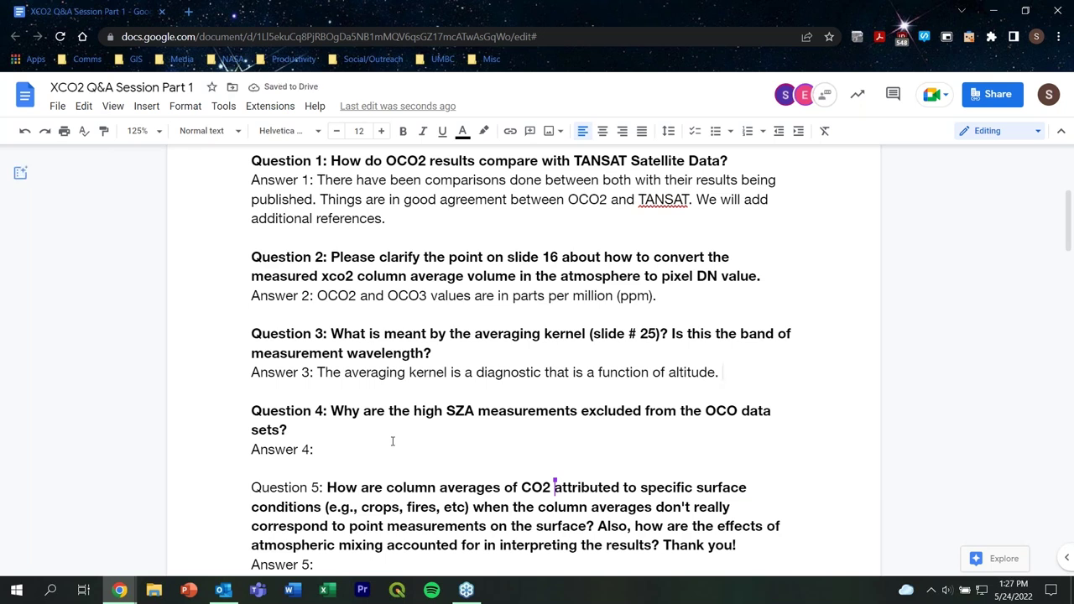
{"action": "type", "text": "It tells us where OCO2 is most sens"}
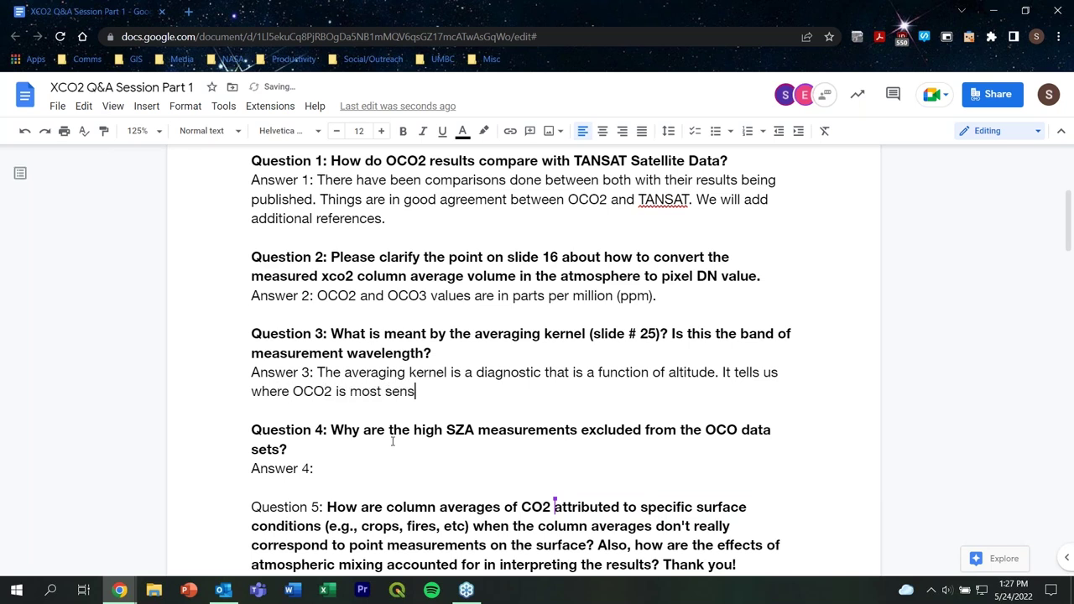
{"action": "type", "text": "ti"}
{"action": "key", "text": "BackSpace"}
{"action": "key", "text": "BackSpace"}
{"action": "type", "text": "itive."}
Add that slide 25 shows varying sensitivity with altitude (sensitivity increasing with increasing altitude).
{"action": "type", "text": "In slide 25, it shows that "}
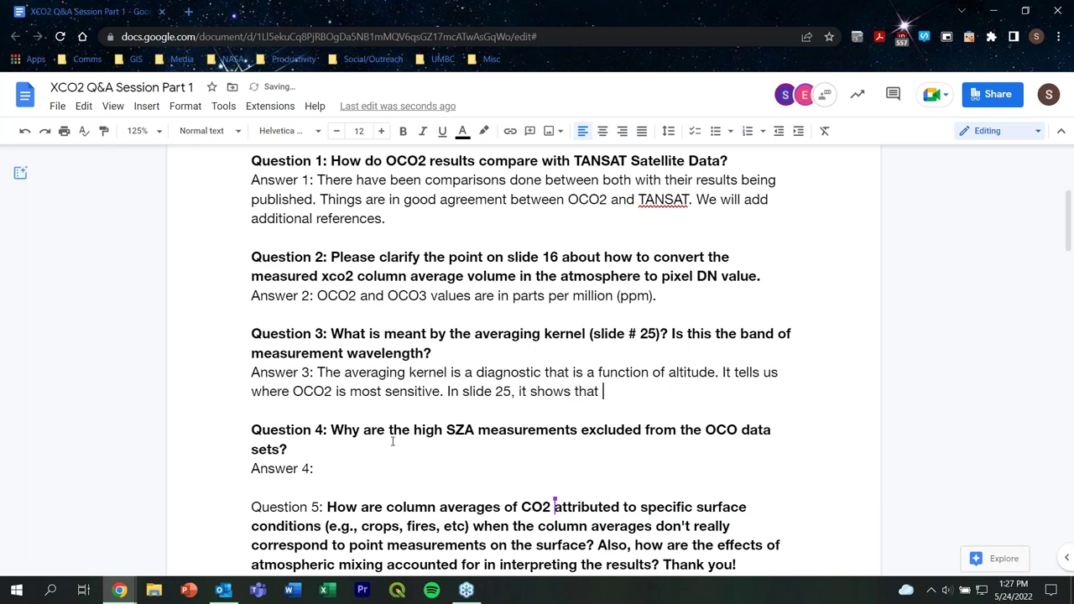
{"action": "type", "text": "with changes in al"}
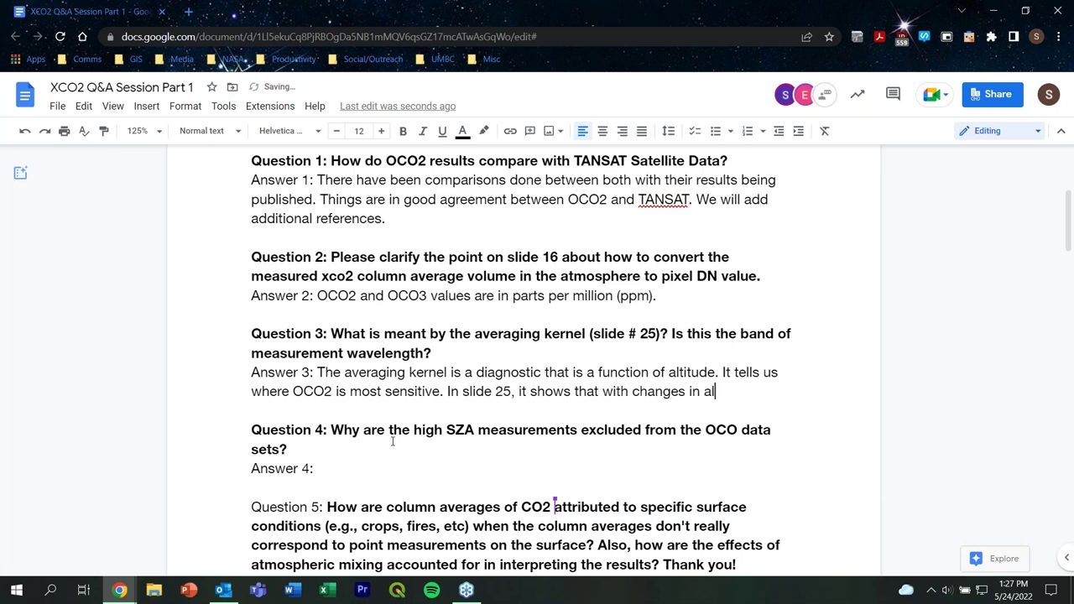
{"action": "type", "text": "titude, "}
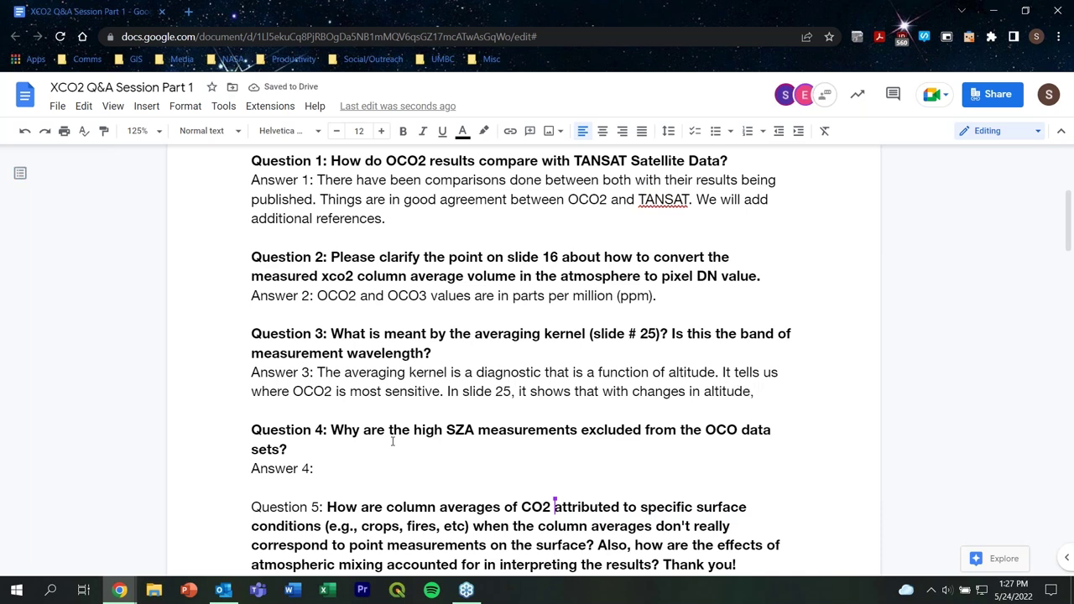
{"action": "type", "text": "there "}
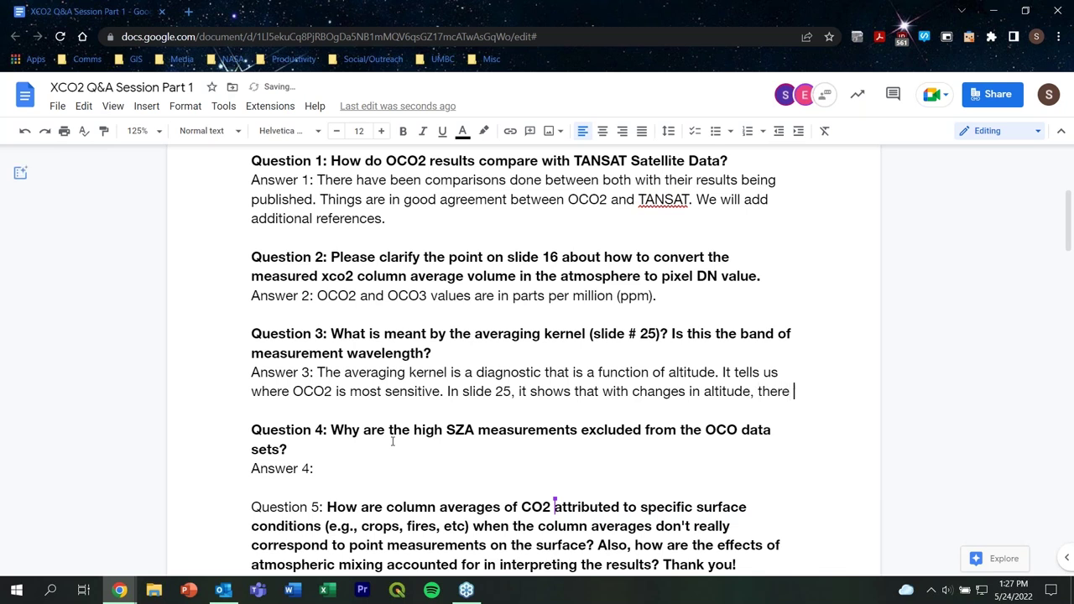
{"action": "type", "text": "are vari"}
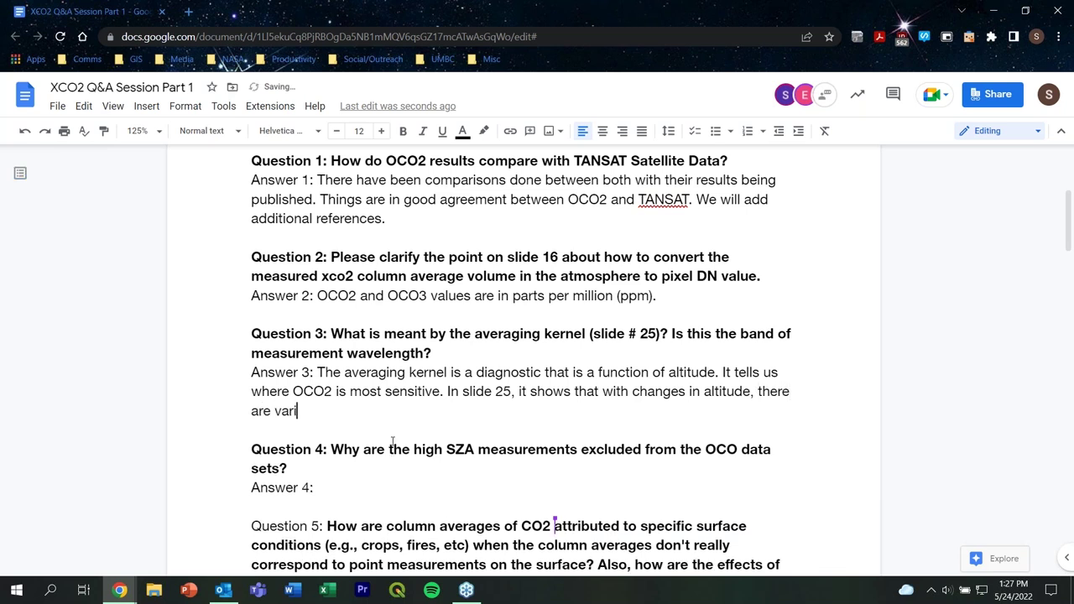
{"action": "key", "text": "BackSpace"}
{"action": "type", "text": "ying levels of sens"}
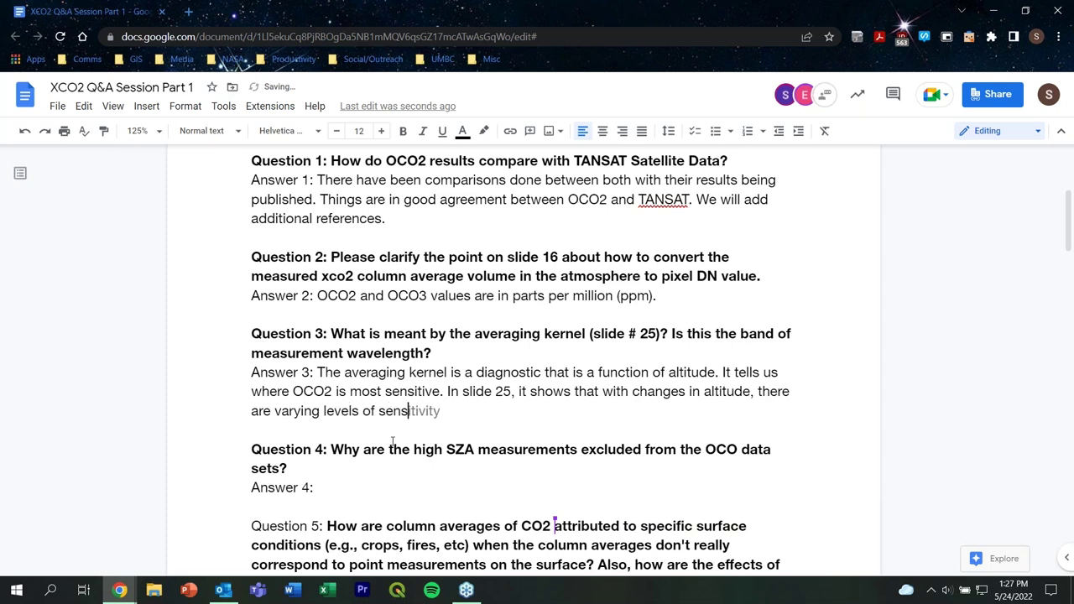
{"action": "key", "text": "Tab"}
{"action": "type", "text": "."}
{"action": "key", "text": "BackSpace"}
{"action": "type", "text": "(sensitivi"}
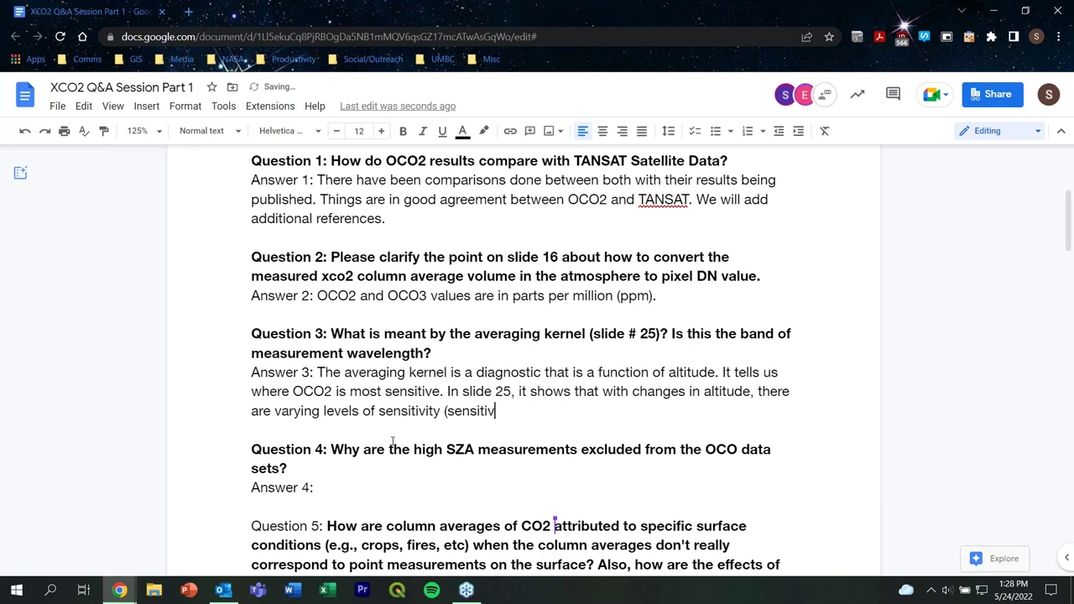
{"action": "type", "text": "ty increasing with "}
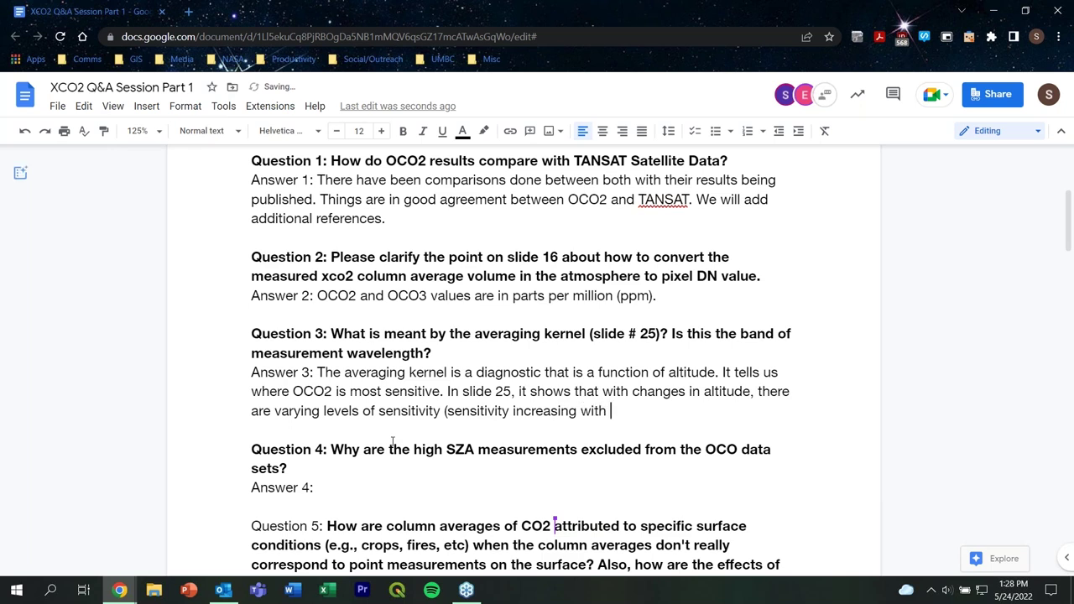
{"action": "type", "text": "increasing altiture"}
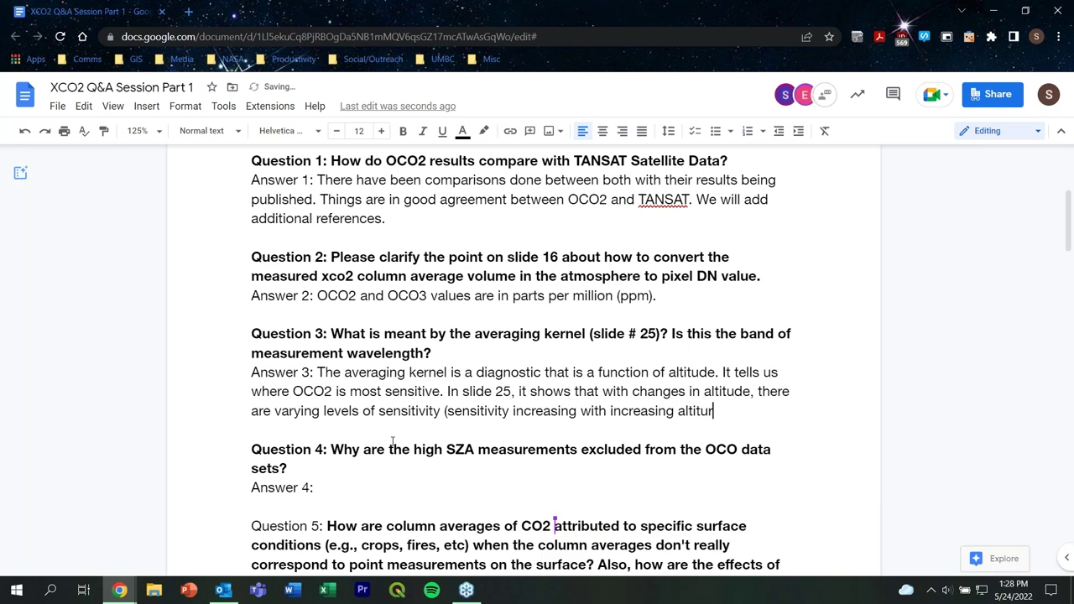
{"action": "key", "text": "BackSpace"}
{"action": "key", "text": "BackSpace"}
{"action": "type", "text": "te"}
{"action": "key", "text": "BackSpace"}
{"action": "key", "text": "BackSpace"}
{"action": "type", "text": "de)."}
{"action": "left_click", "coordinate": [366, 482]}
{"action": "scroll", "coordinate": [628, 437], "scroll_direction": "down", "scroll_amount": 3}
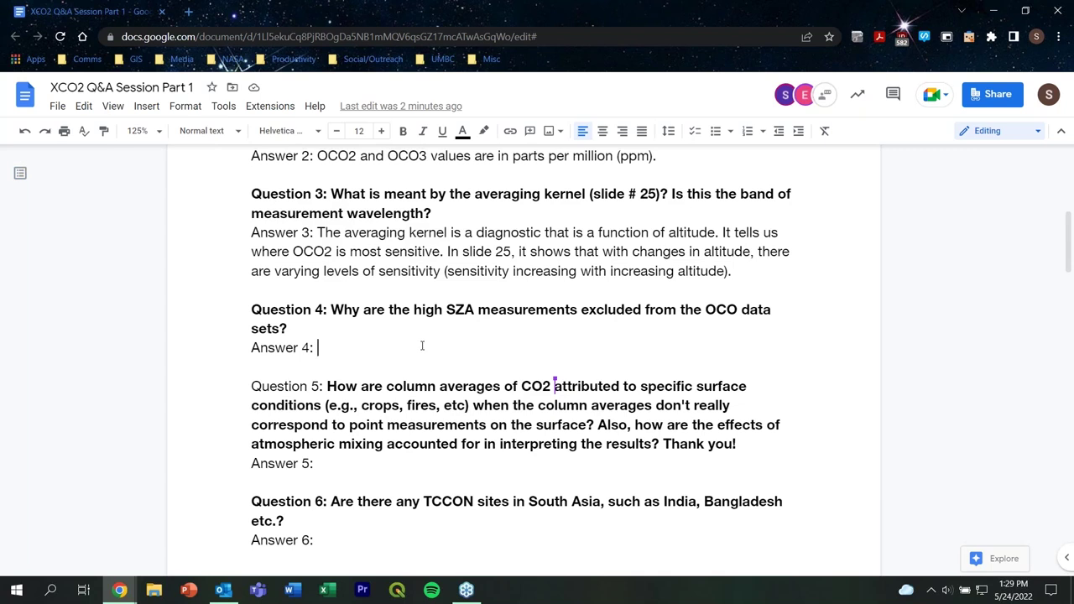
Expand 'SZA' in Question 4 to 'Solar Zenith Angle (SZA)'.
{"action": "left_click", "coordinate": [447, 311]}
{"action": "type", "text": "Sola"}
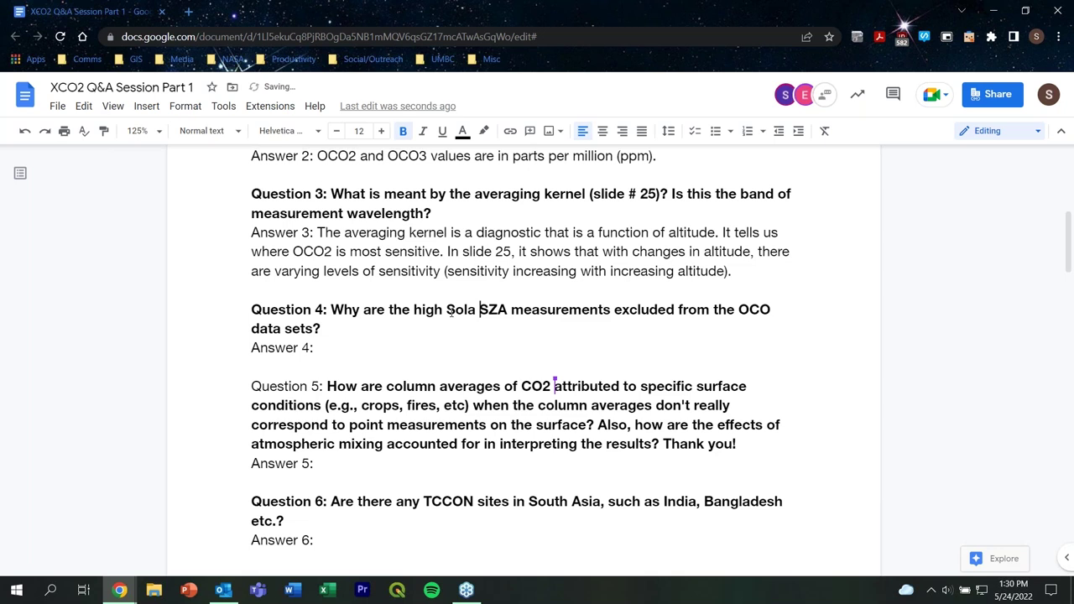
{"action": "key", "text": "BackSpace"}
{"action": "type", "text": "r Zenit"}
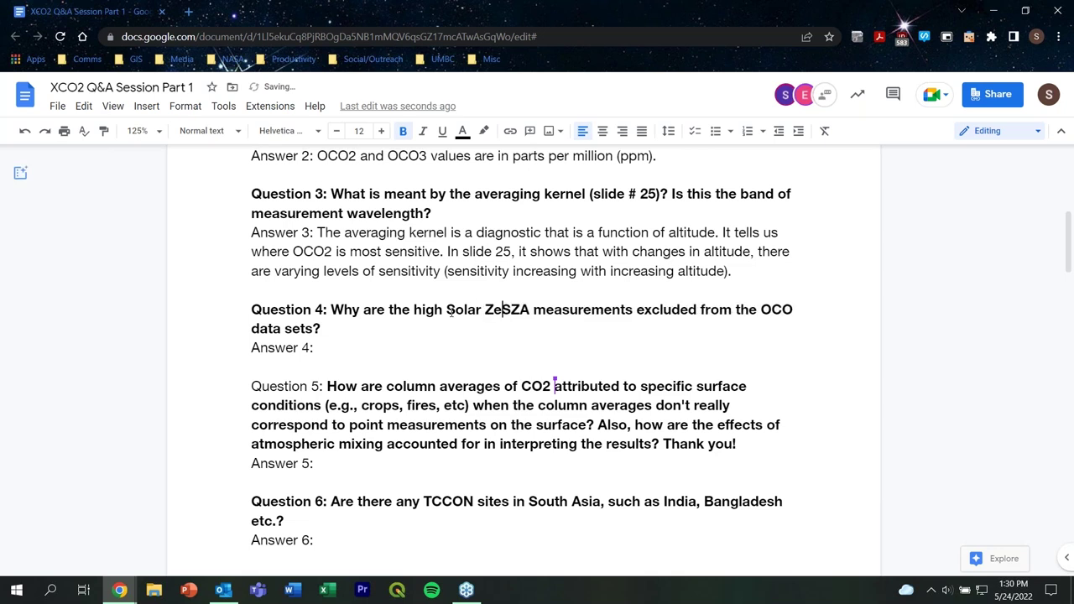
{"action": "type", "text": "h Angle "}
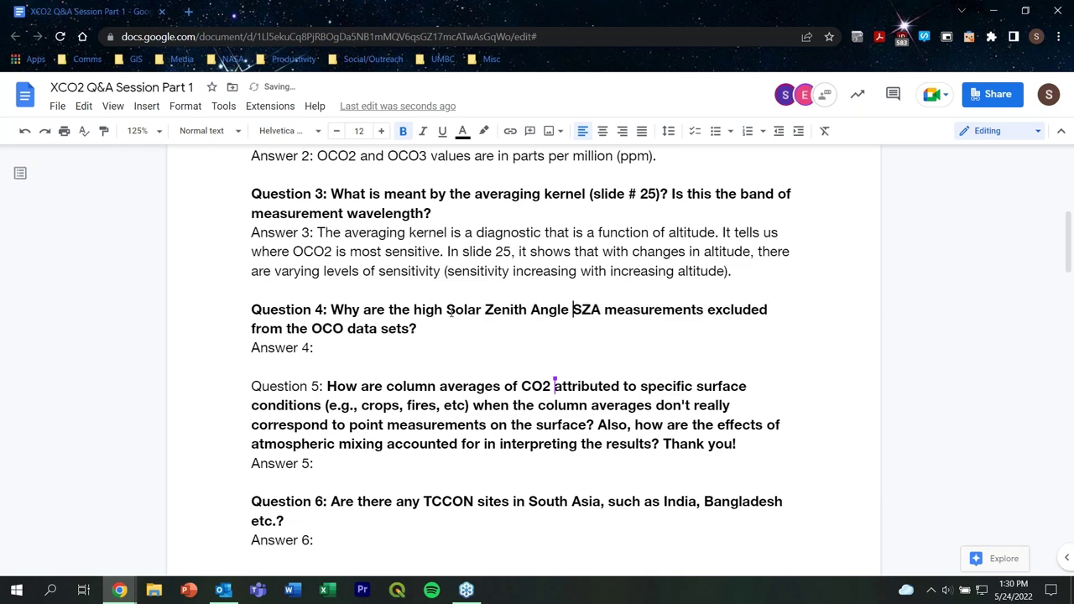
{"action": "type", "text": "("}
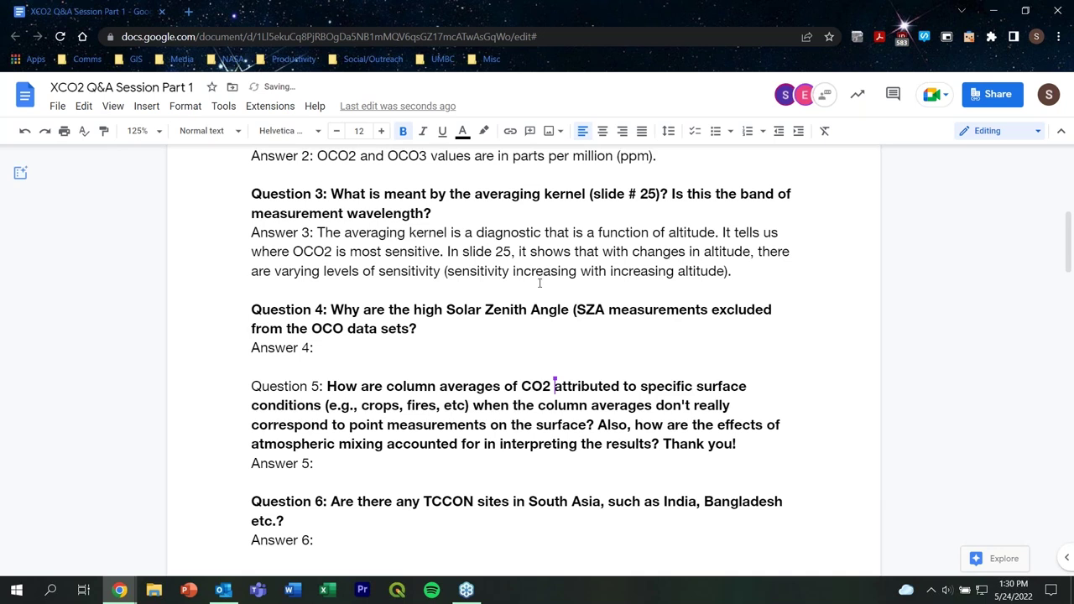
{"action": "key", "text": "Right"}
{"action": "type", "text": ")"}
Write Answer 4: no good confidence in high-SZA measurements due to uncorrectable strong biases.
{"action": "double_click", "coordinate": [391, 349]}
{"action": "type", "text": "We don't"}
{"action": "key", "text": "BackSpace"}
{"action": "key", "text": "BackSpace"}
{"action": "type", "text": "'t have "}
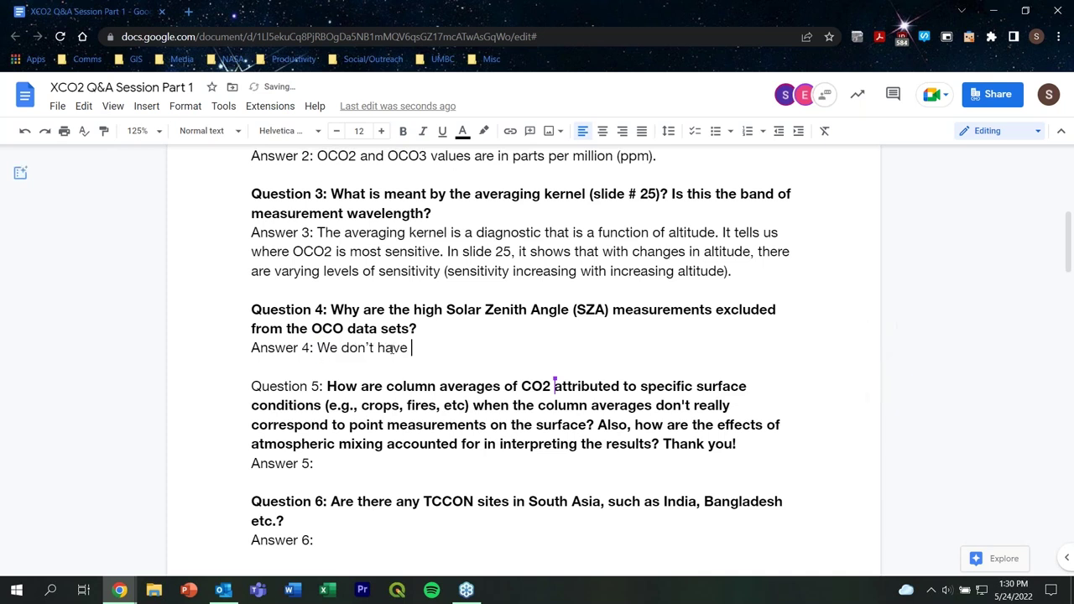
{"action": "type", "text": "good confidence in the "}
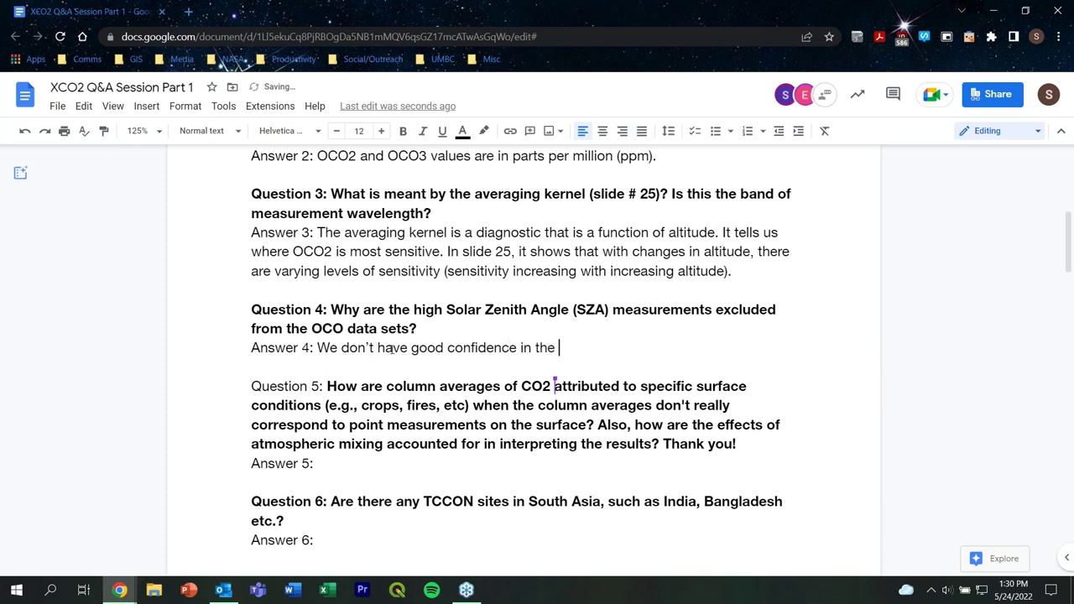
{"action": "type", "text": "SZA me"}
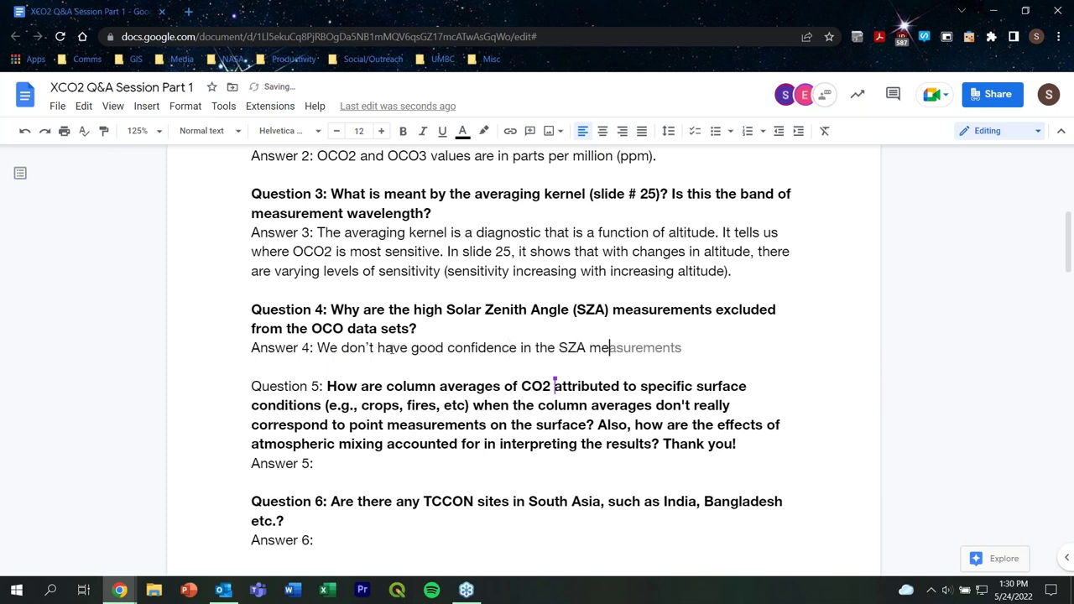
{"action": "key", "text": "Tab"}
{"action": "type", "text": "as there could be strong bias"}
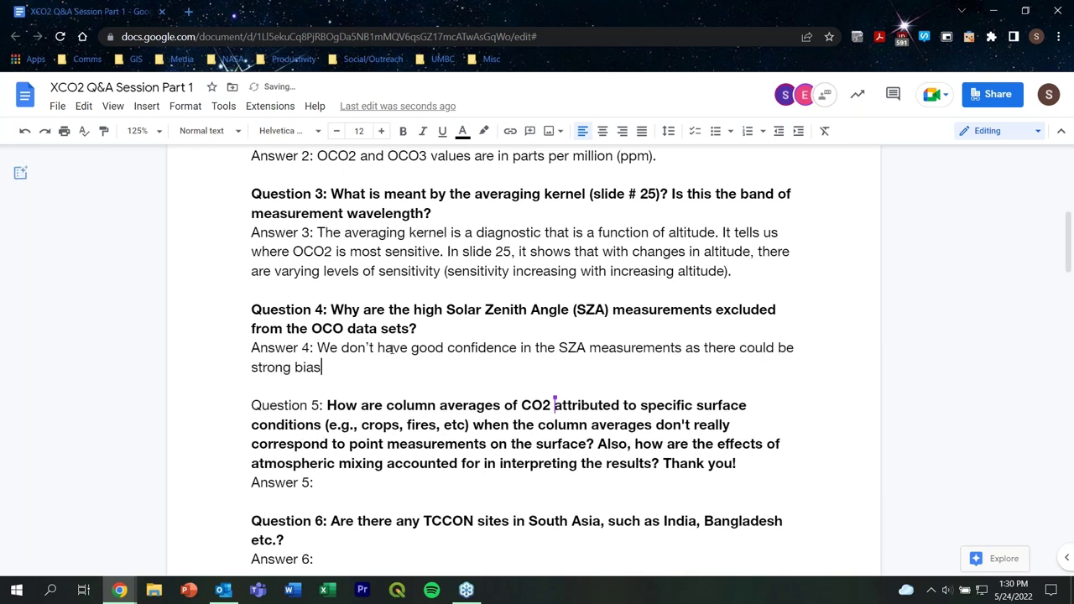
{"action": "type", "text": "es that cannot be correc"}
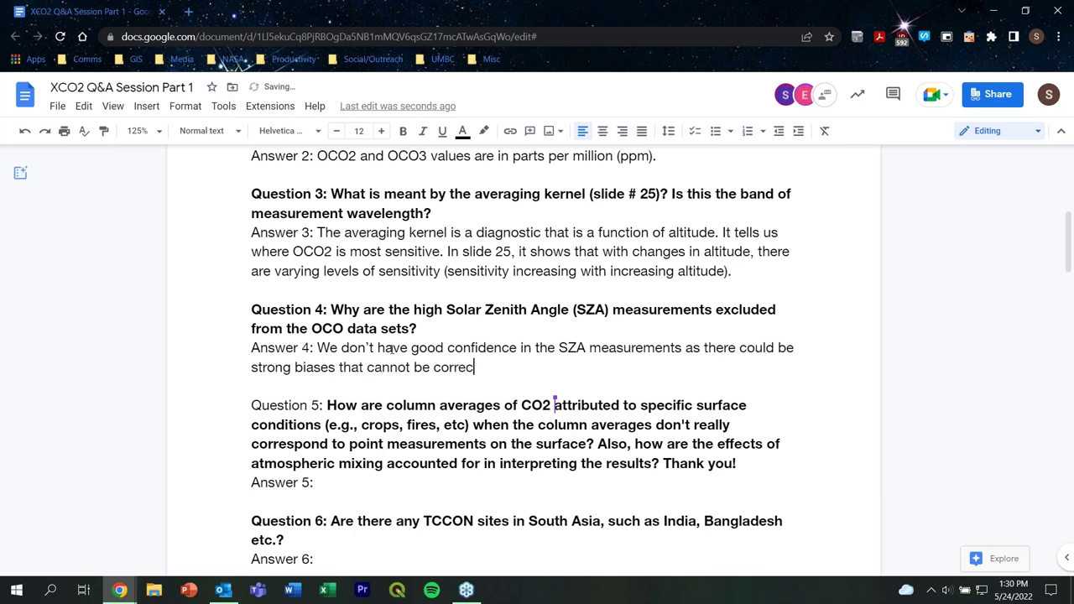
{"action": "type", "text": "ted for."}
{"action": "left_click", "coordinate": [364, 484]}
Start Answer 5 with 'There is always a need to consider atmospheric mixing'.
{"action": "scroll", "coordinate": [397, 468], "scroll_direction": "down", "scroll_amount": 2}
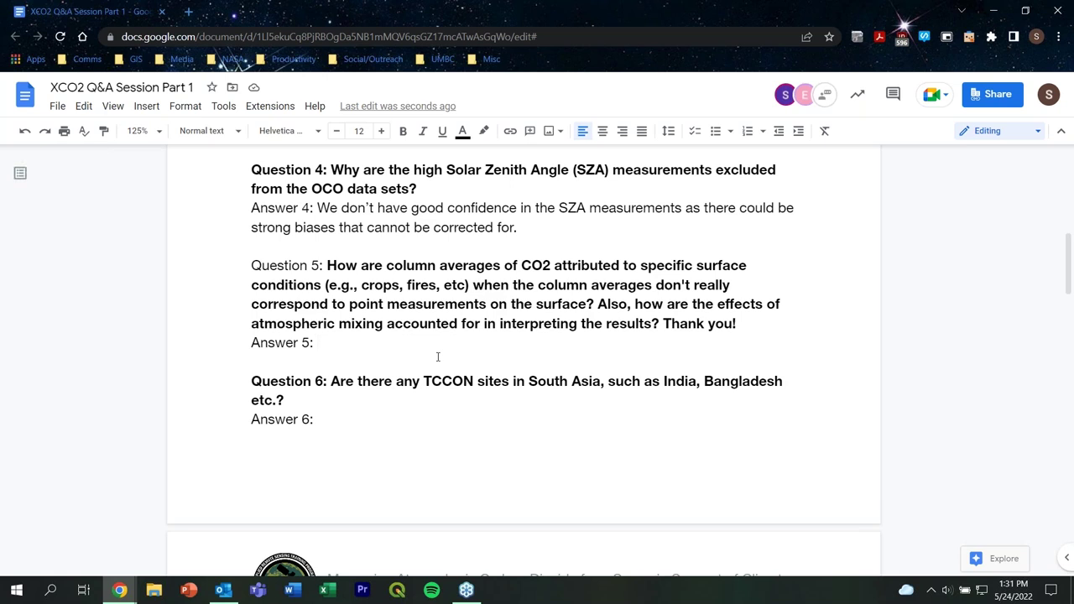
{"action": "type", "text": "There is alw"}
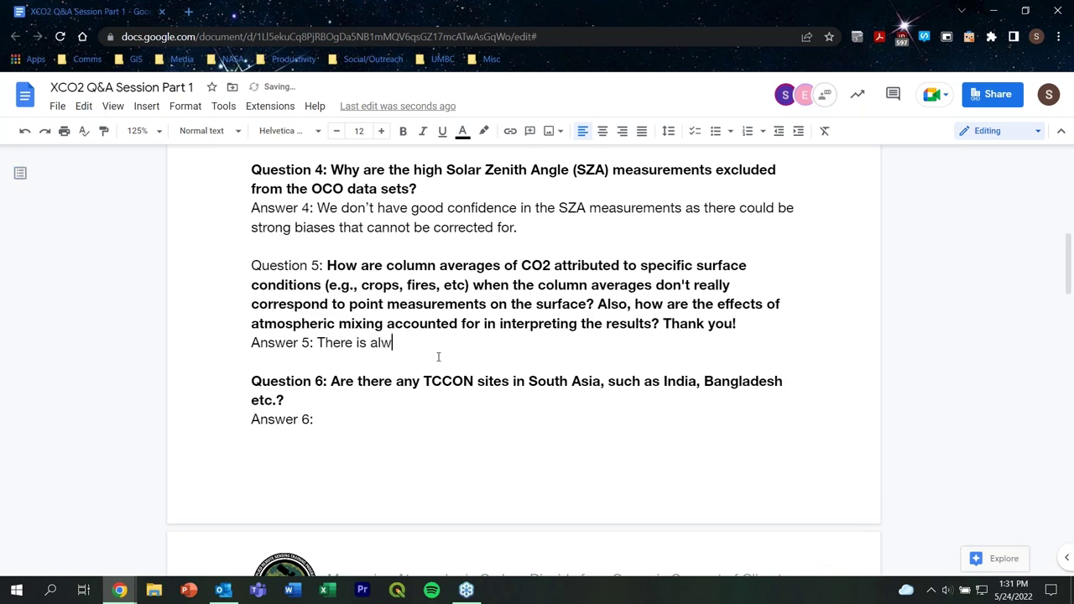
{"action": "type", "text": "ays a nedd"}
{"action": "key", "text": "BackSpace"}
{"action": "key", "text": "BackSpace"}
{"action": "type", "text": "ed to consider"}
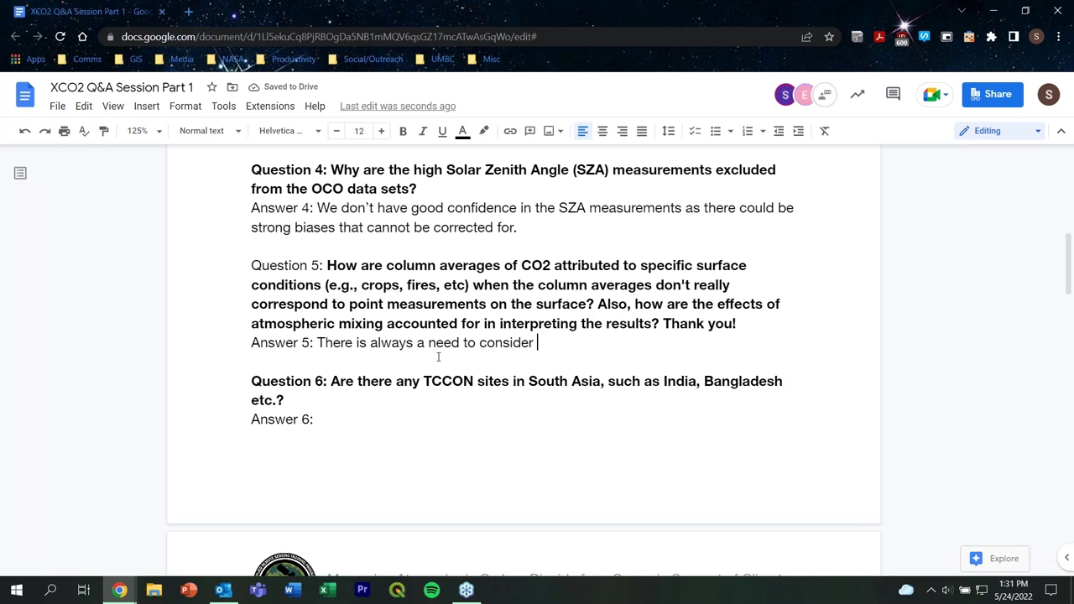
{"action": "type", "text": "atmospheric mixi"}
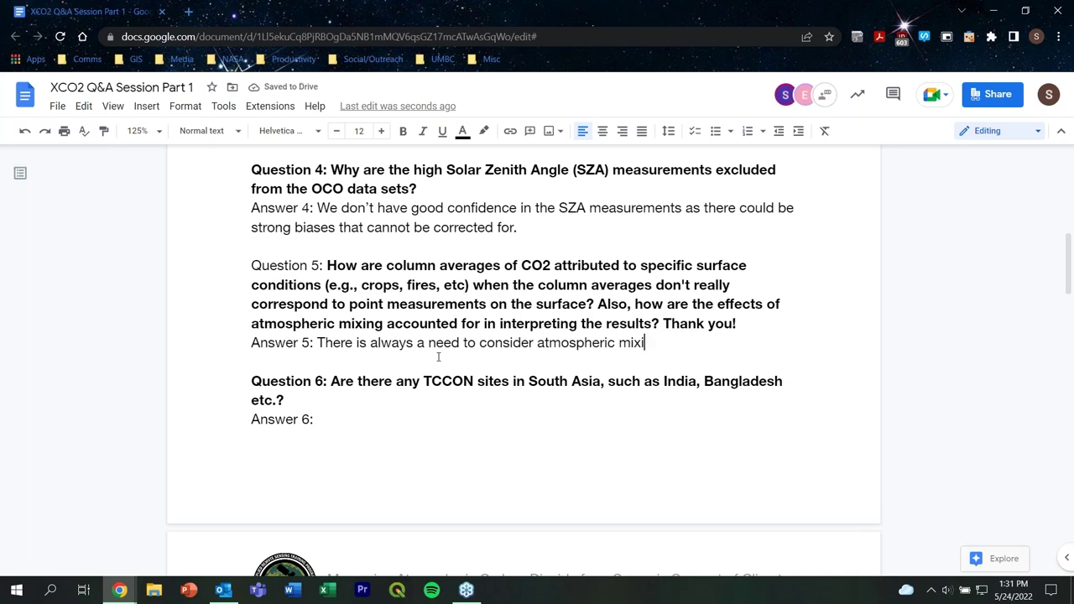
{"action": "type", "text": "ng in"}
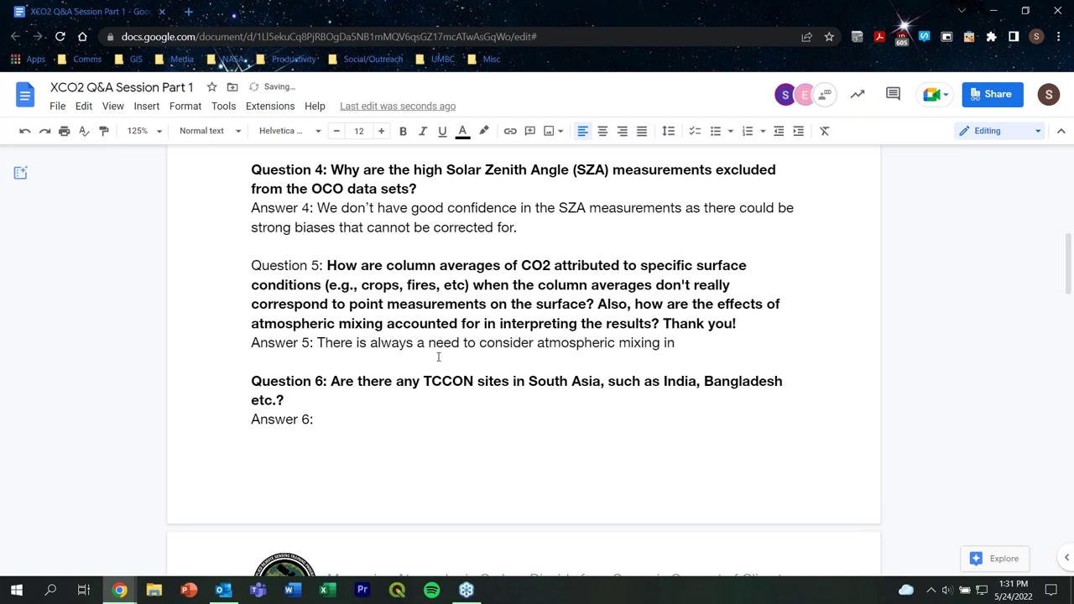
{"action": "key", "text": "BackSpace"}
{"action": "key", "text": "BackSpace"}
{"action": "key", "text": "BackSpace"}
{"action": "key", "text": "BackSpace"}
{"action": "type", "text": "."}
{"action": "key", "text": "ctrl+z"}
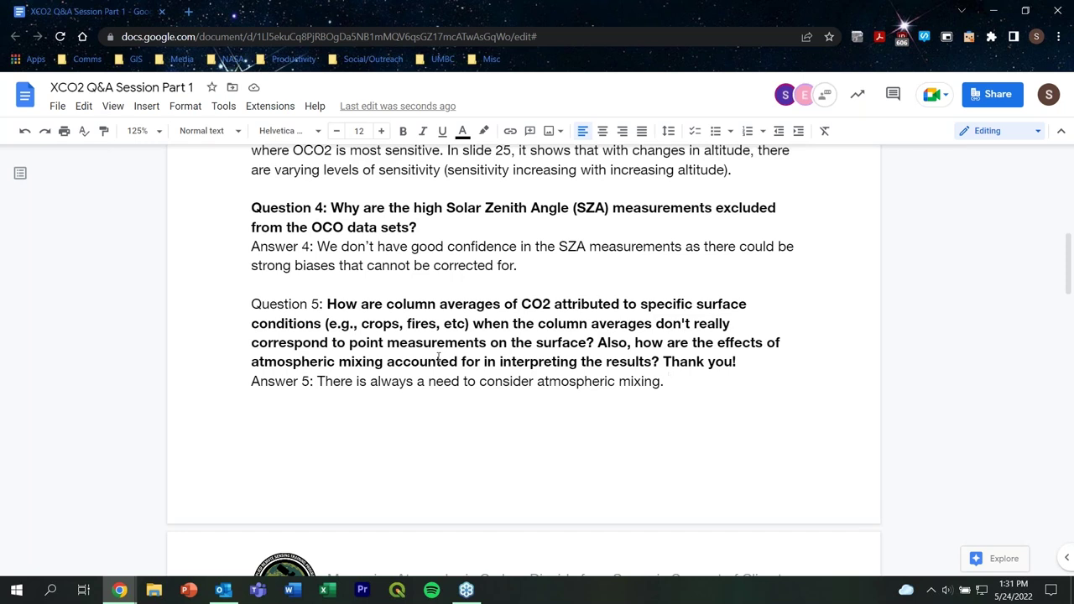
Add that mixing doesn't correspond to surface measurements and additional work is needed.
{"action": "type", "text": "Mixing do"}
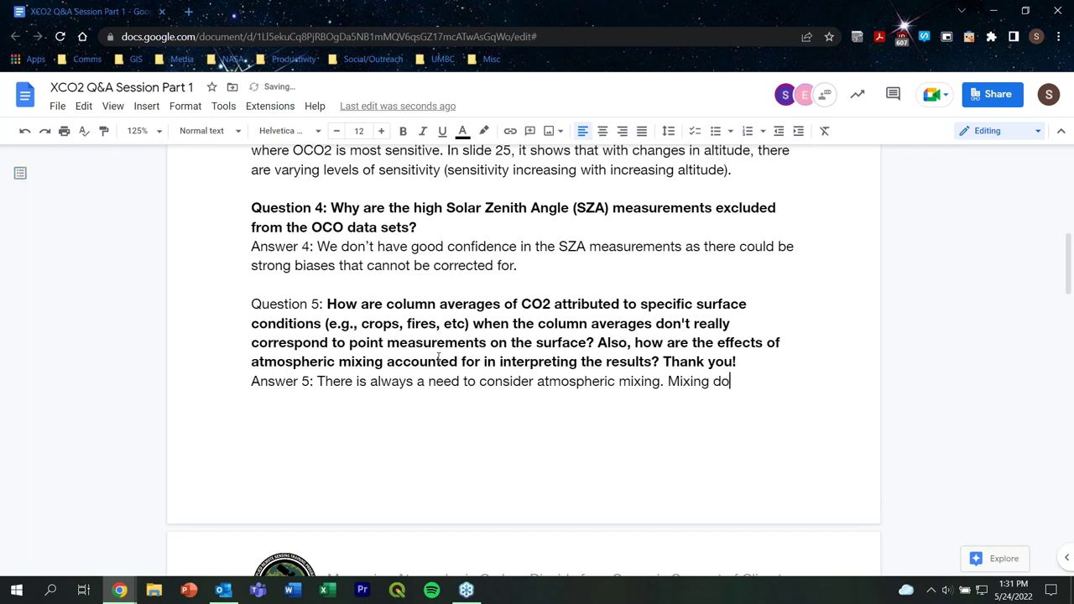
{"action": "type", "text": "es nort"}
{"action": "key", "text": "BackSpace"}
{"action": "key", "text": "BackSpace"}
{"action": "key", "text": "BackSpace"}
{"action": "type", "text": "t corren"}
{"action": "key", "text": "BackSpace"}
{"action": "type", "text": "s"}
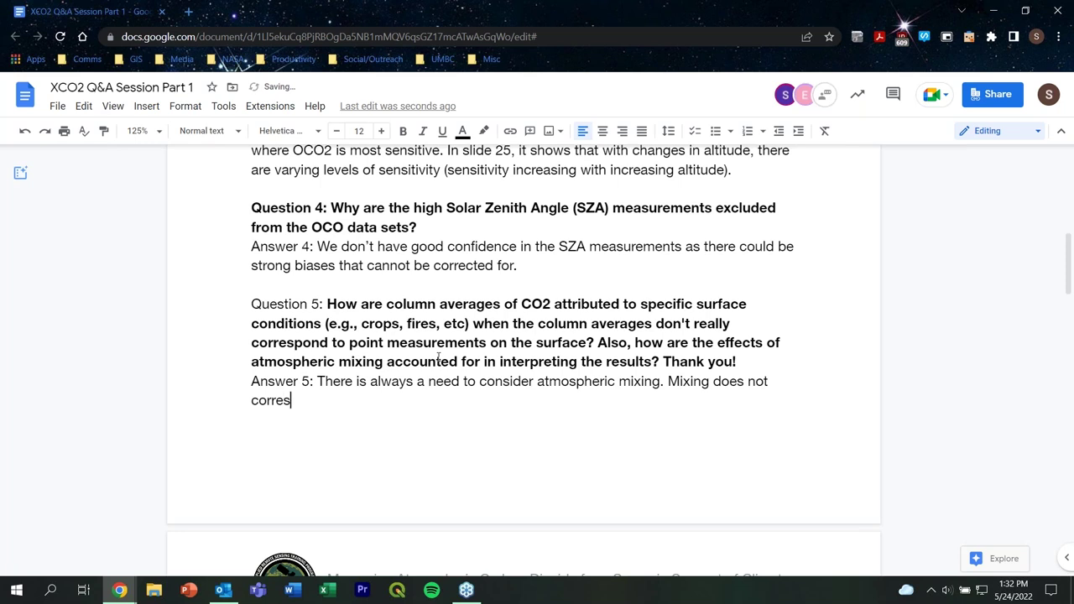
{"action": "type", "text": "pond to meas"}
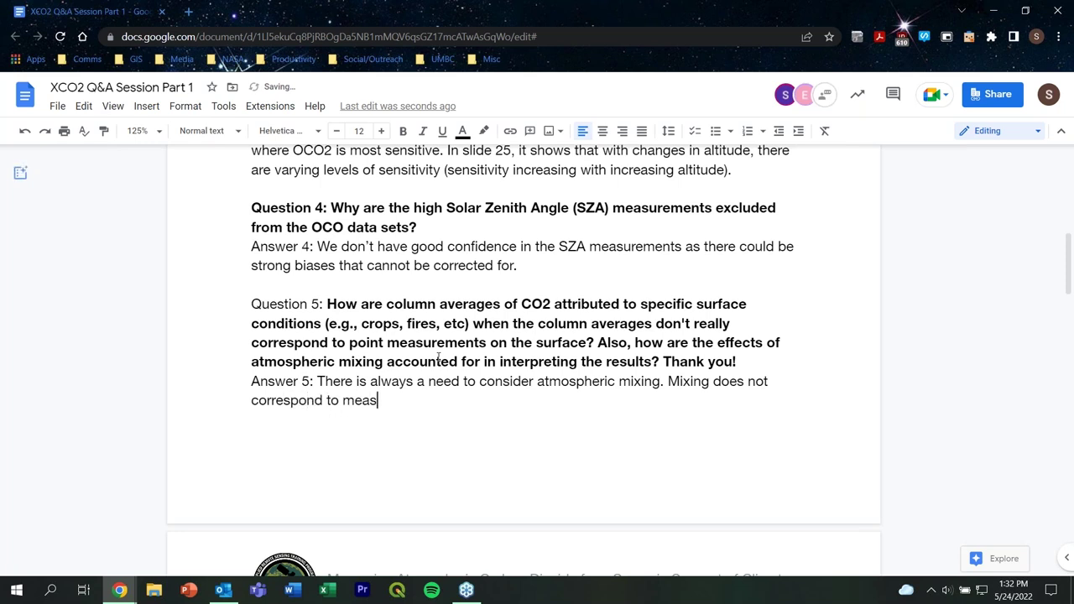
{"action": "type", "text": "urements on the "}
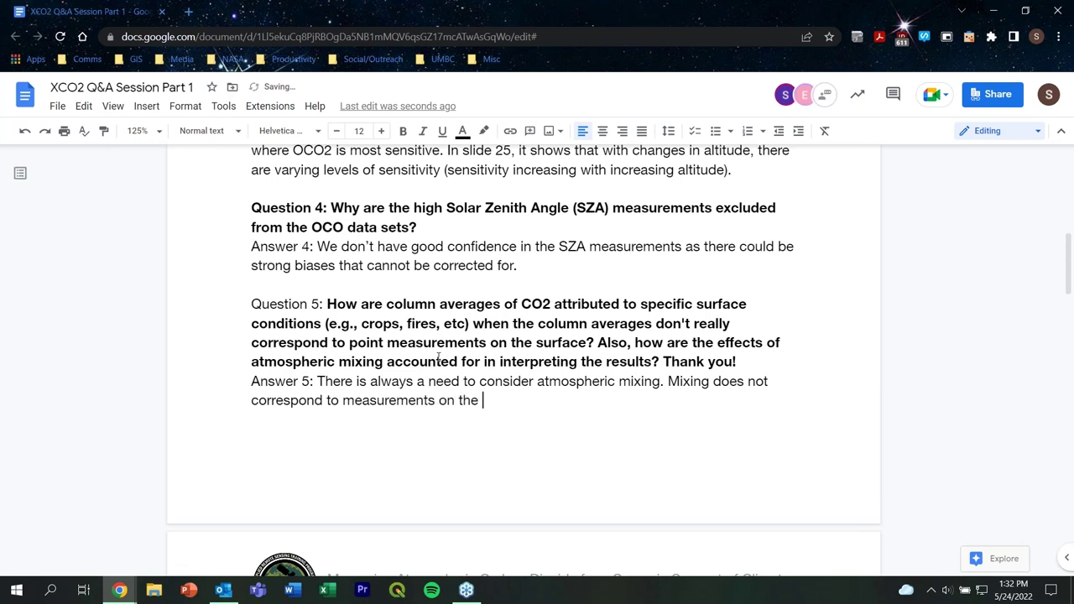
{"action": "type", "text": "surface."}
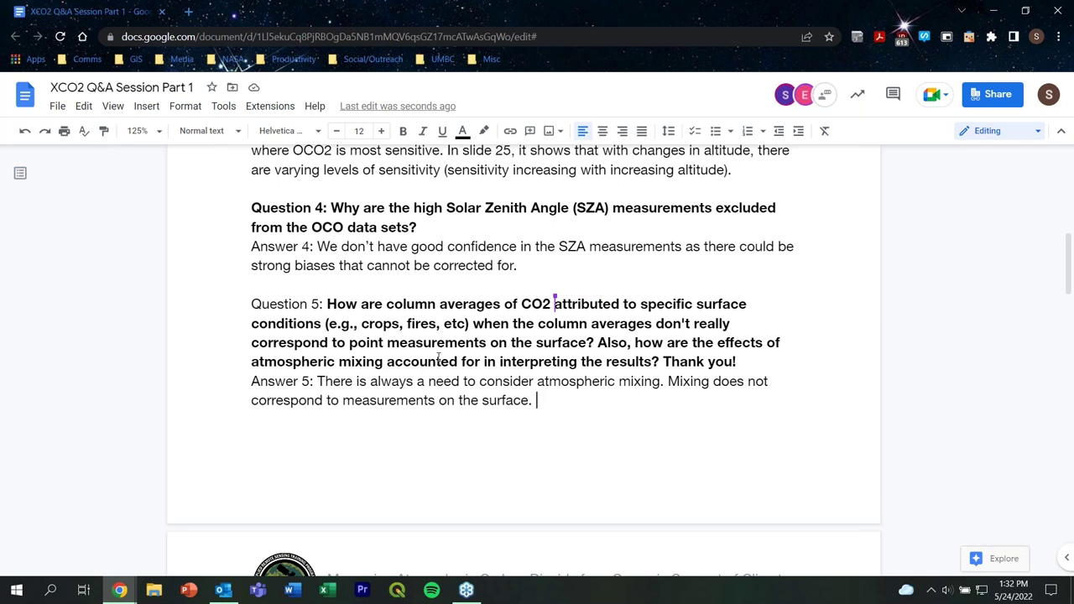
{"action": "type", "text": "There "}
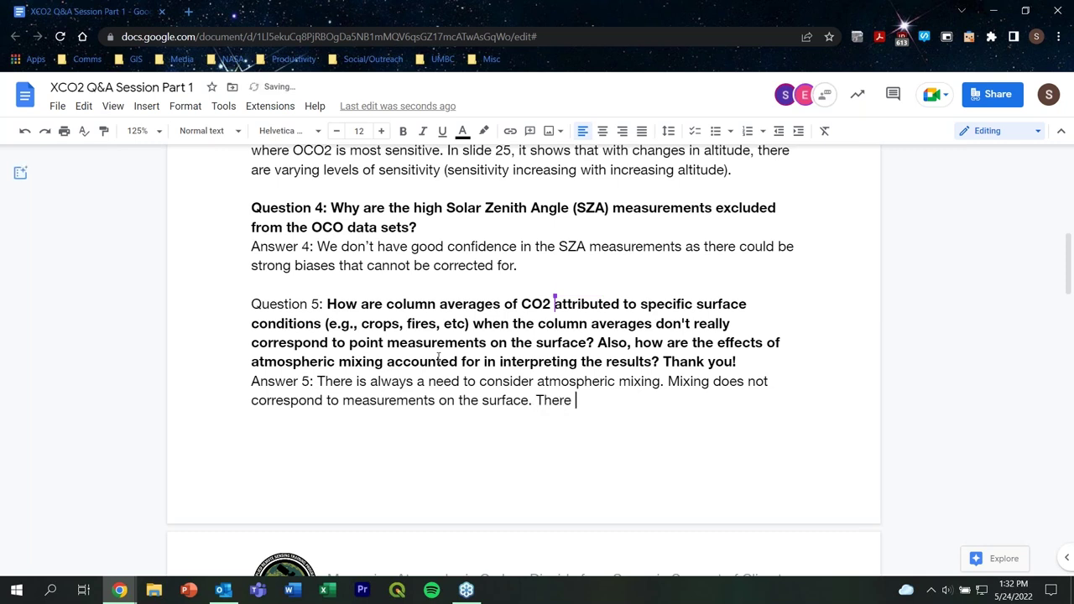
{"action": "type", "text": "is additional "}
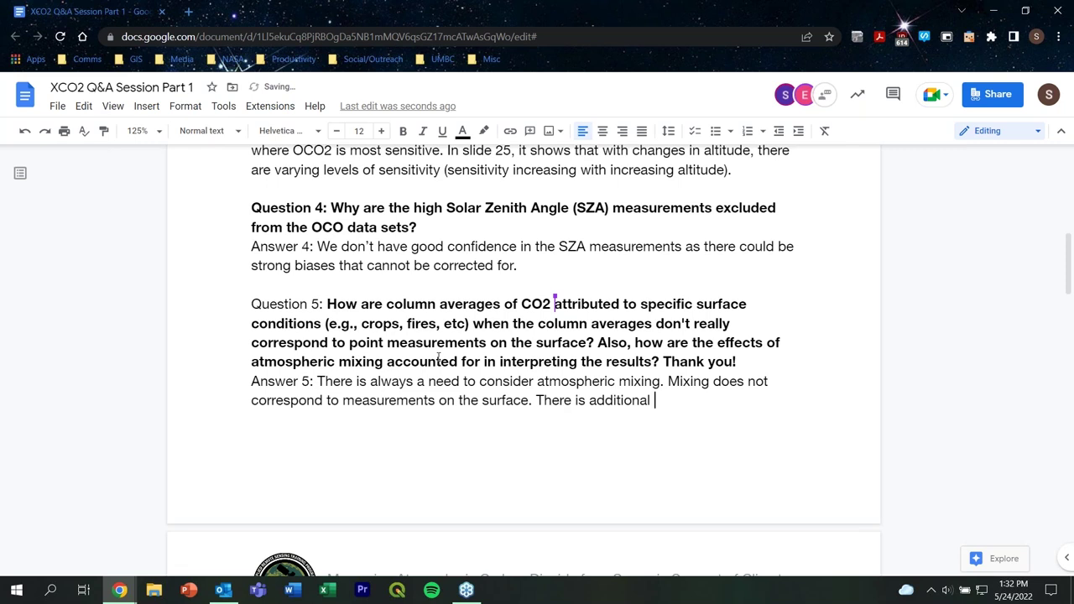
{"action": "type", "text": "work needed."}
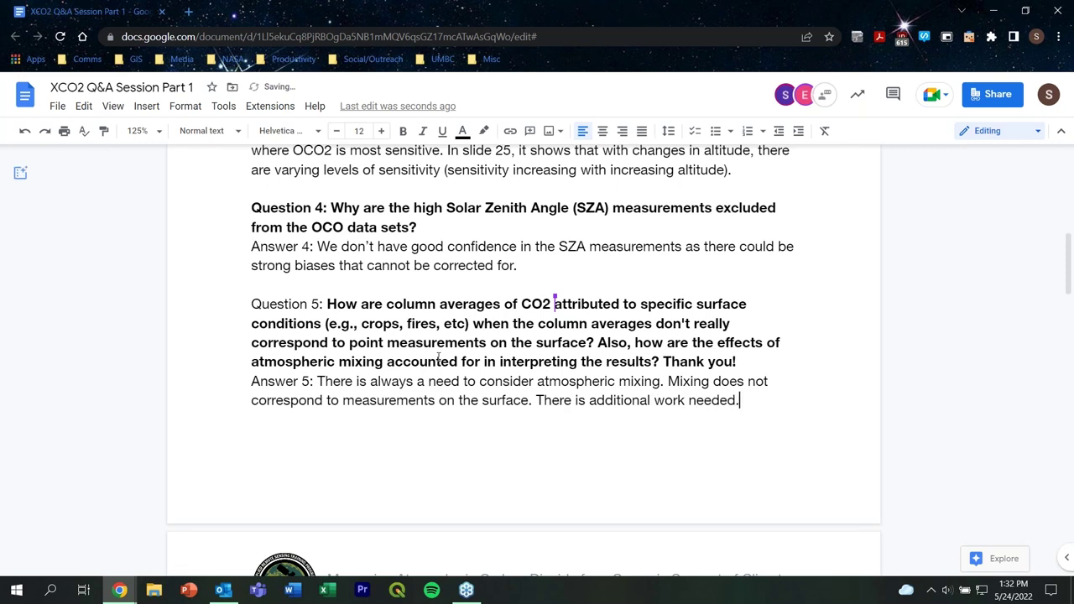
{"action": "scroll", "coordinate": [364, 408], "scroll_direction": "down", "scroll_amount": 4}
Write Answer 6: 'Currently, no. All of the TCCON sites were reflected in the presentation.'.
{"action": "left_click", "coordinate": [363, 409]}
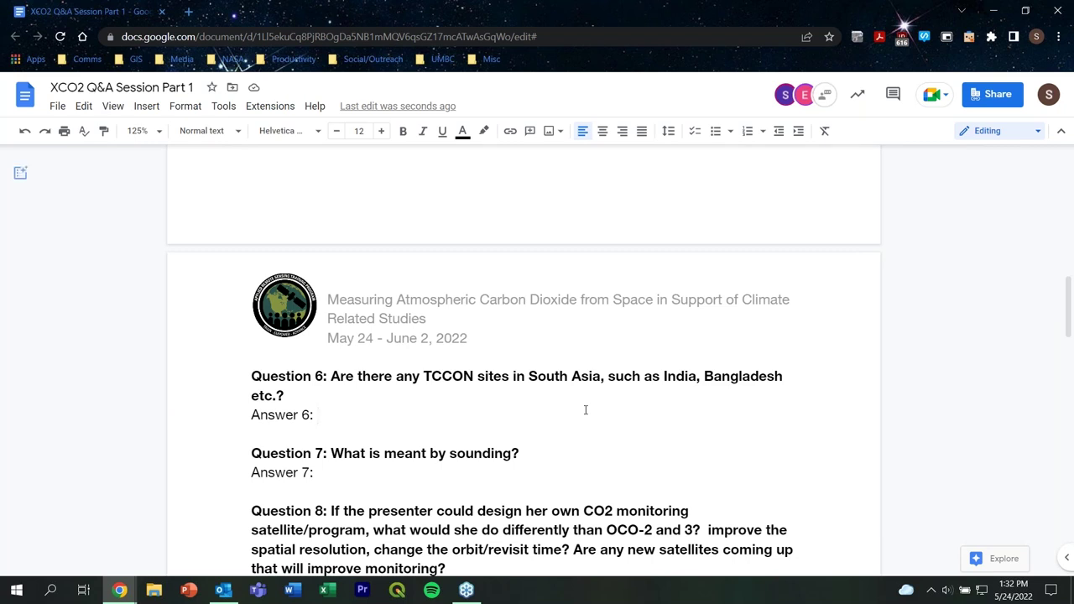
{"action": "type", "text": "Current"}
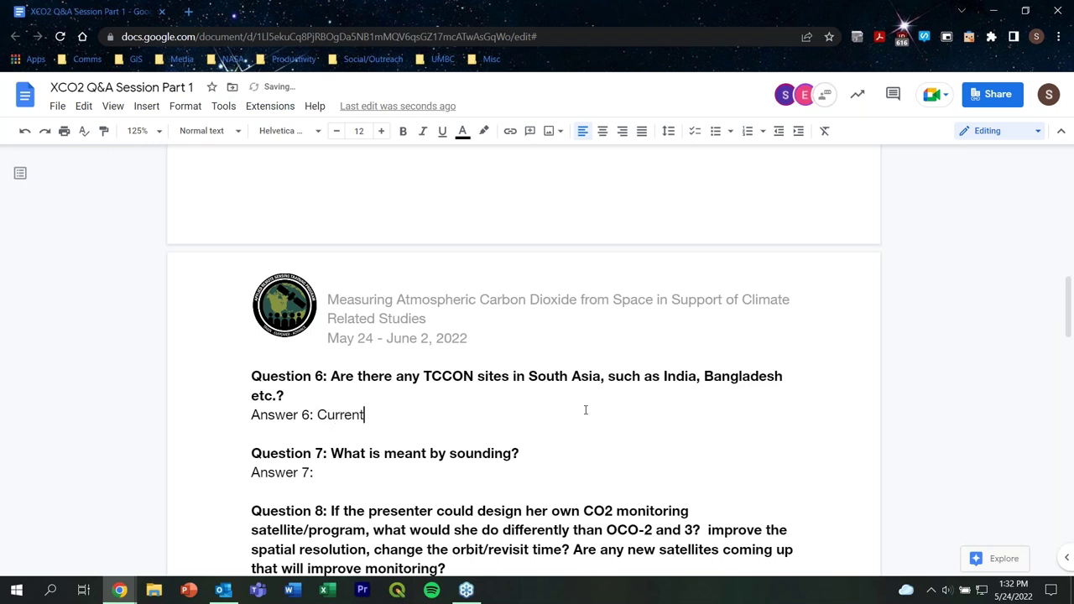
{"action": "type", "text": "ly, no. All of the TCCON sites were reflected in the presentation."}
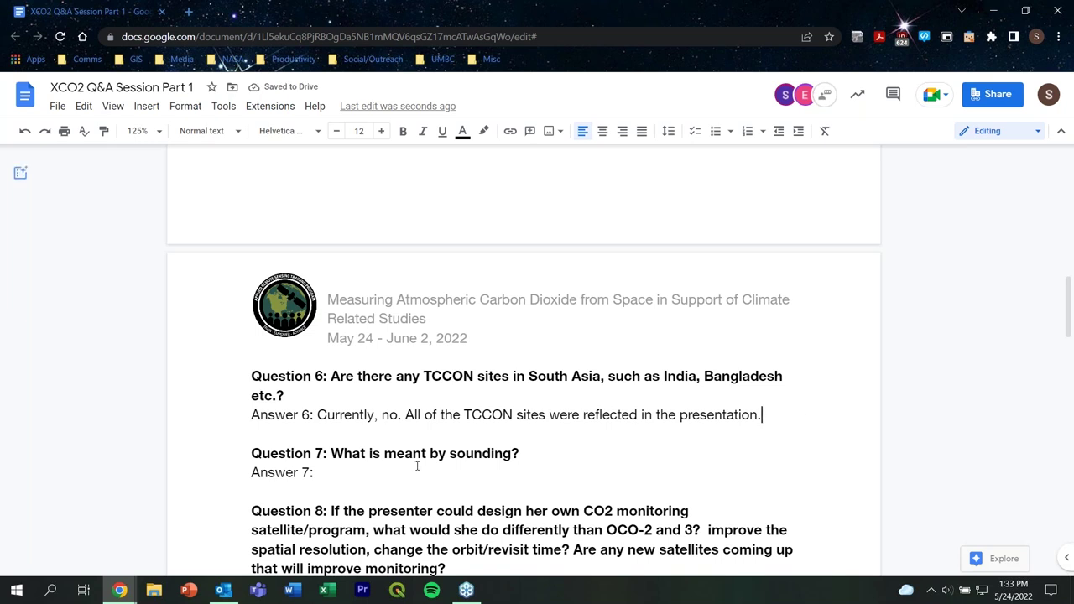
{"action": "scroll", "coordinate": [906, 428], "scroll_direction": "down", "scroll_amount": 2}
{"action": "scroll", "coordinate": [906, 428], "scroll_direction": "down", "scroll_amount": 2}
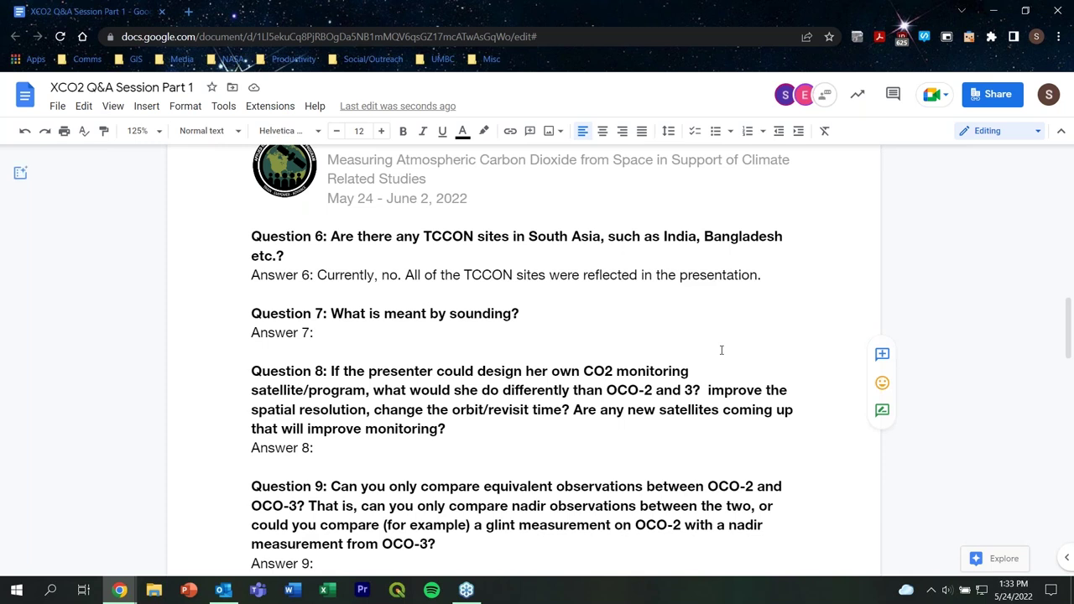
Write Answer 7: 'Sounding refers to the remote measurement of the atmosphere.'.
{"action": "type", "text": "Soud"}
{"action": "key", "text": "BackSpace"}
{"action": "type", "text": "nding "}
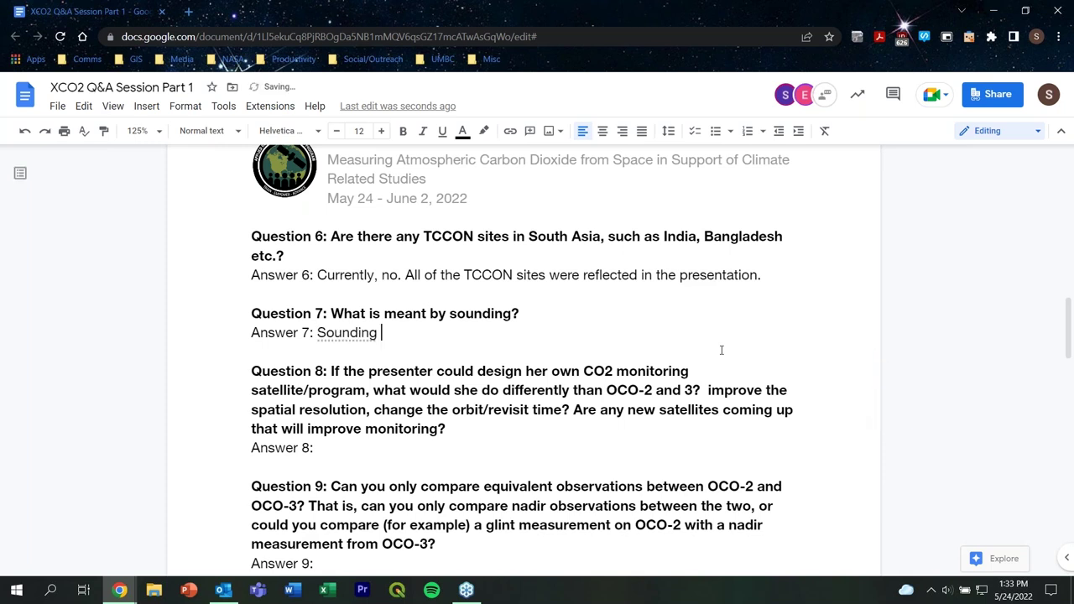
{"action": "type", "text": "refers to the "}
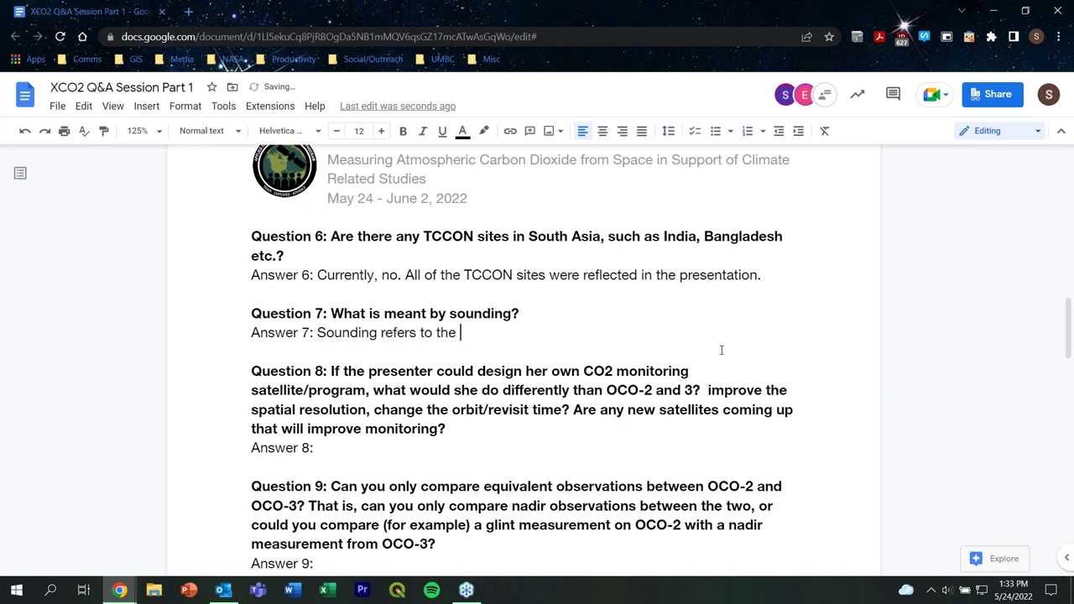
{"action": "type", "text": "remote measure"}
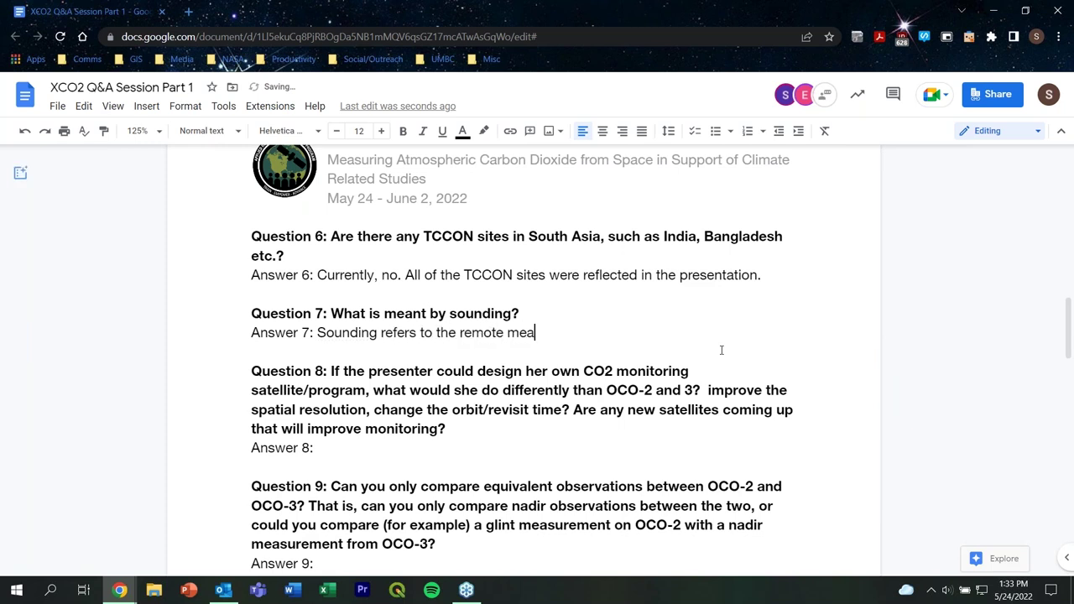
{"action": "key", "text": "BackSpace"}
{"action": "type", "text": "urement of t"}
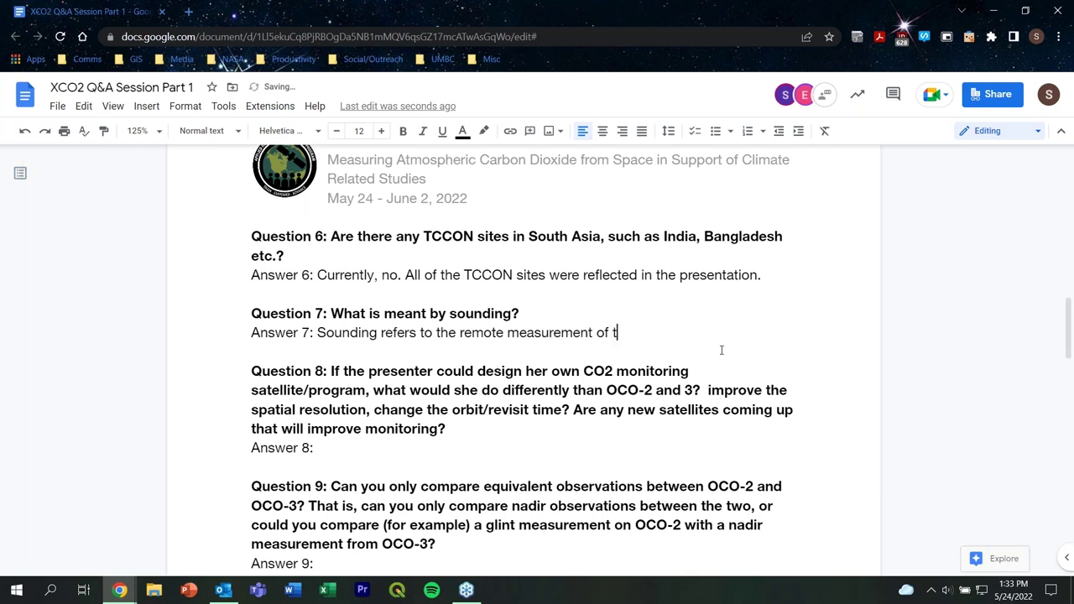
{"action": "type", "text": "he atmosphere."}
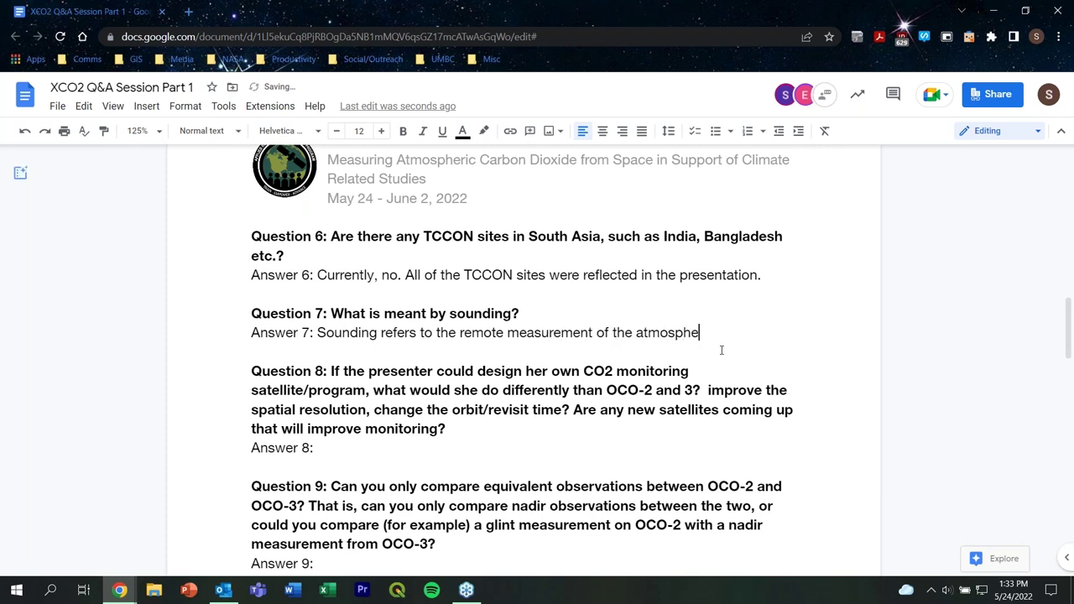
{"action": "left_click", "coordinate": [393, 448]}
{"action": "scroll", "coordinate": [779, 407], "scroll_direction": "down", "scroll_amount": 1}
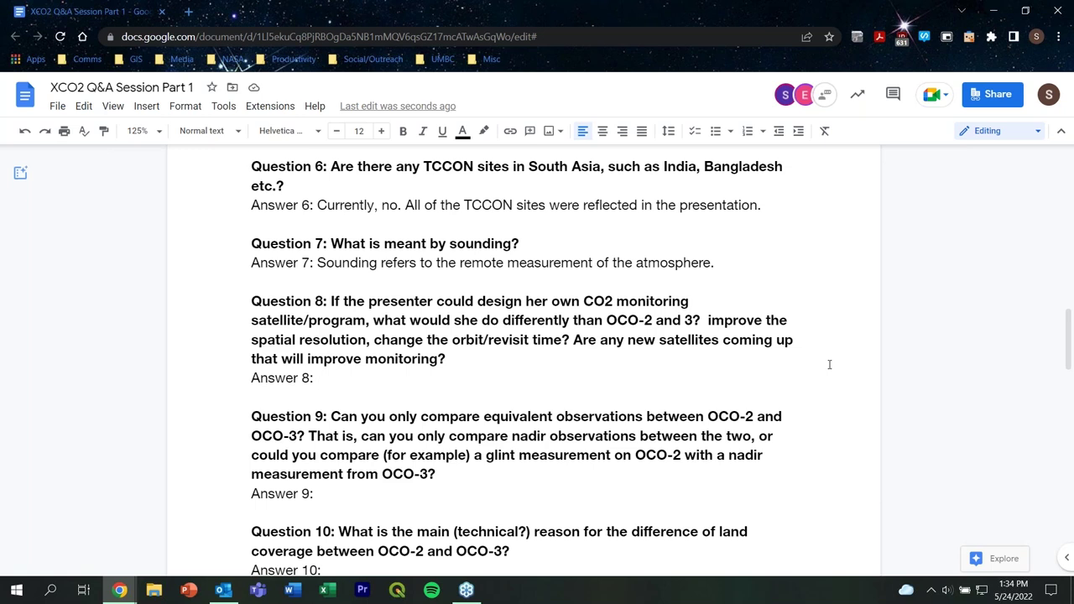
Start Answer 8: ideally a small footprint, wide swath, and a constellation covering different times of day.
{"action": "type", "text": "IDea"}
{"action": "key", "text": "BackSpace"}
{"action": "key", "text": "BackSpace"}
{"action": "key", "text": "BackSpace"}
{"action": "type", "text": "deally, tj"}
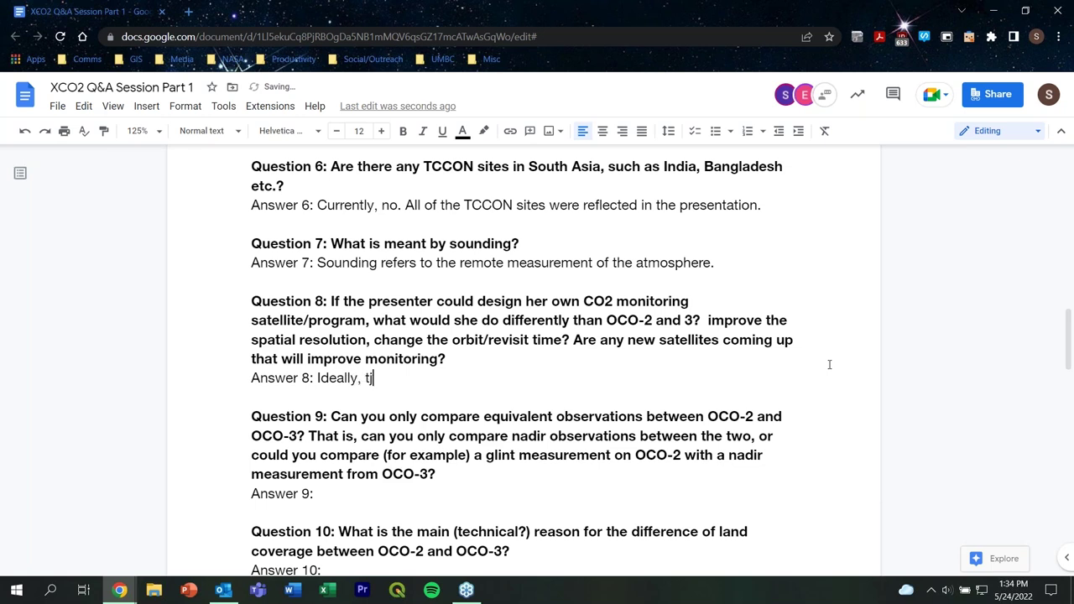
{"action": "key", "text": "BackSpace"}
{"action": "type", "text": "here wo"}
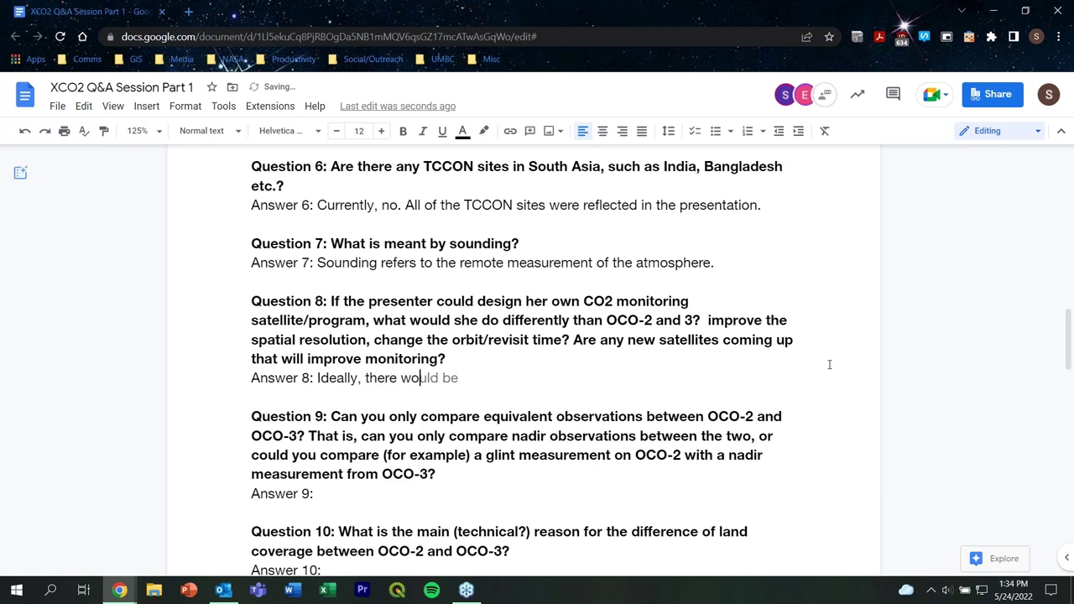
{"action": "type", "text": "uld be a measure"}
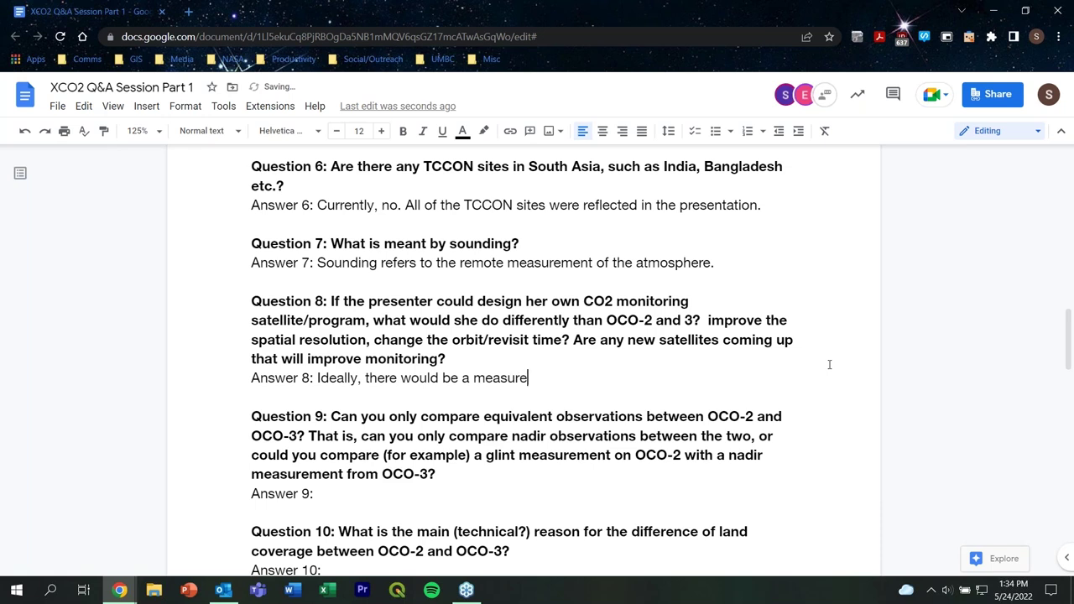
{"action": "type", "text": "ment that wo"}
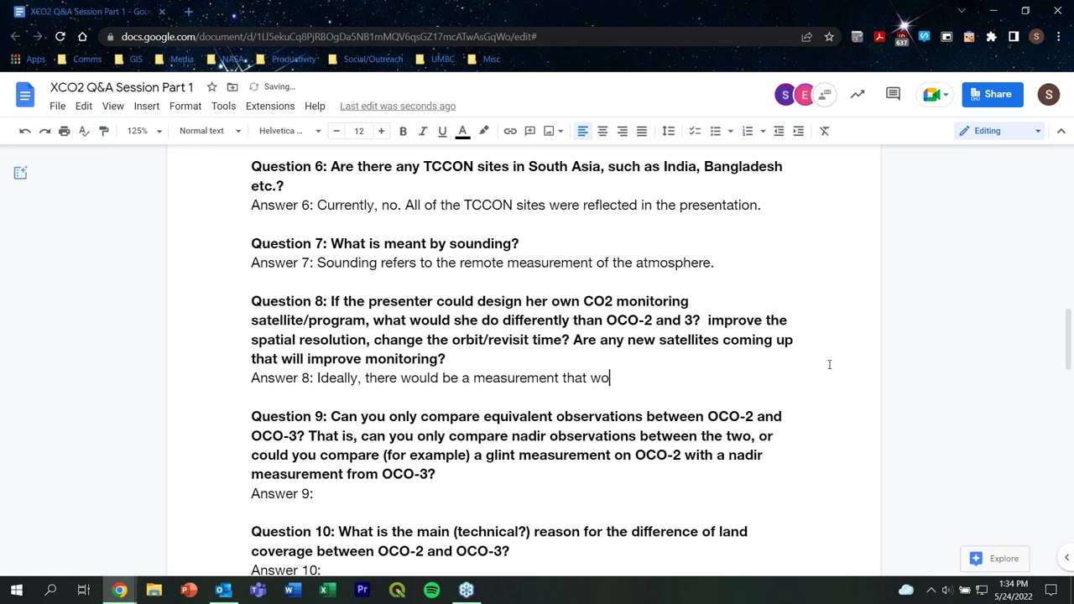
{"action": "type", "text": "uld provide a small "}
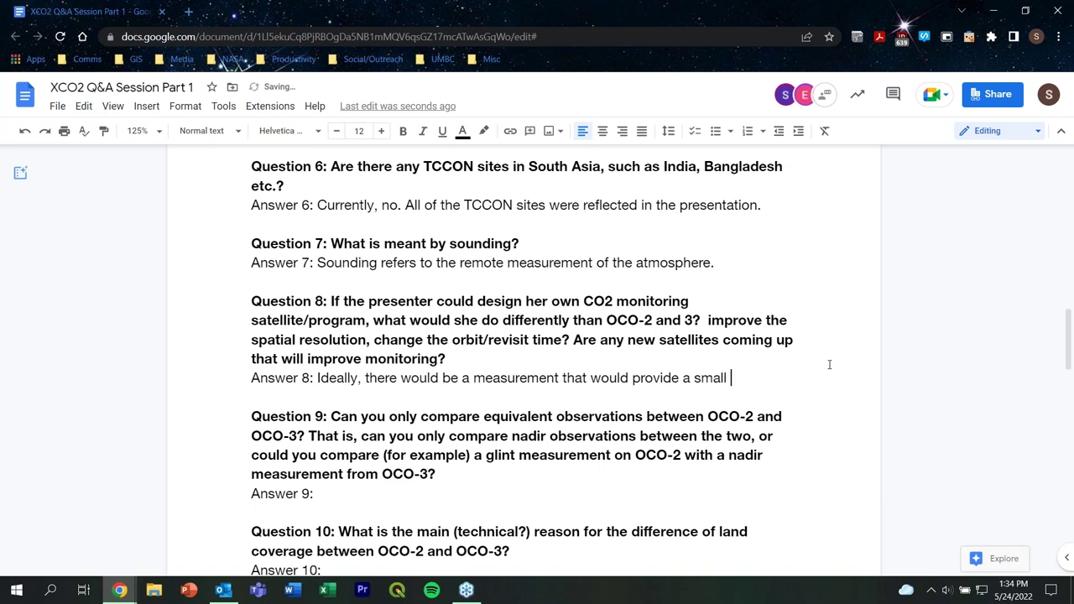
{"action": "type", "text": "footprint for any give"}
{"action": "key", "text": "BackSpace"}
{"action": "type", "text": "n measure"}
{"action": "key", "text": "Tab"}
{"action": "type", "text": ", but would have a wide swath "}
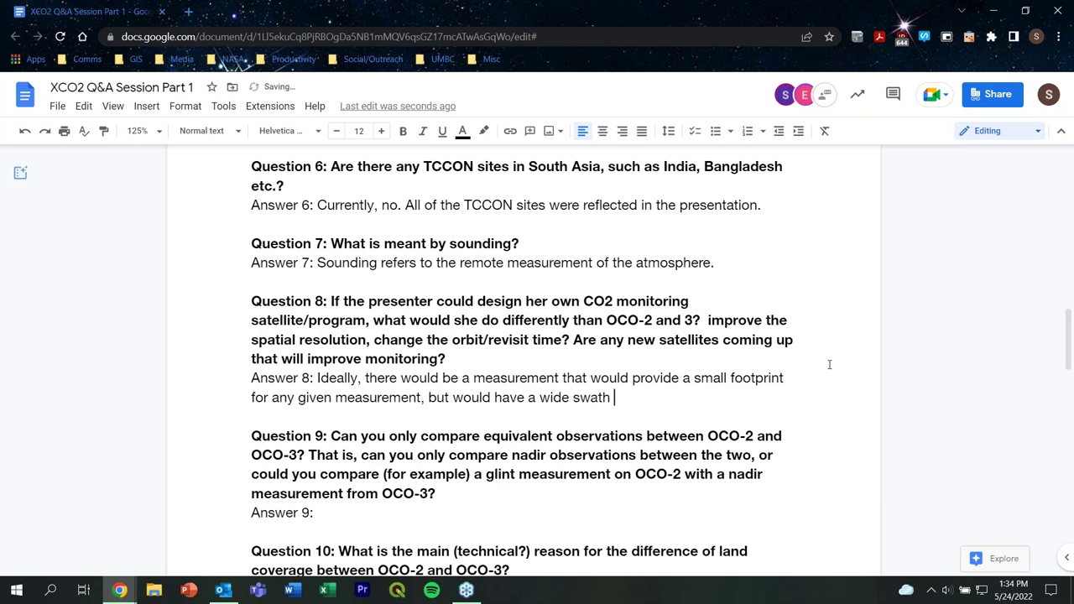
{"action": "type", "text": "for any given doma"}
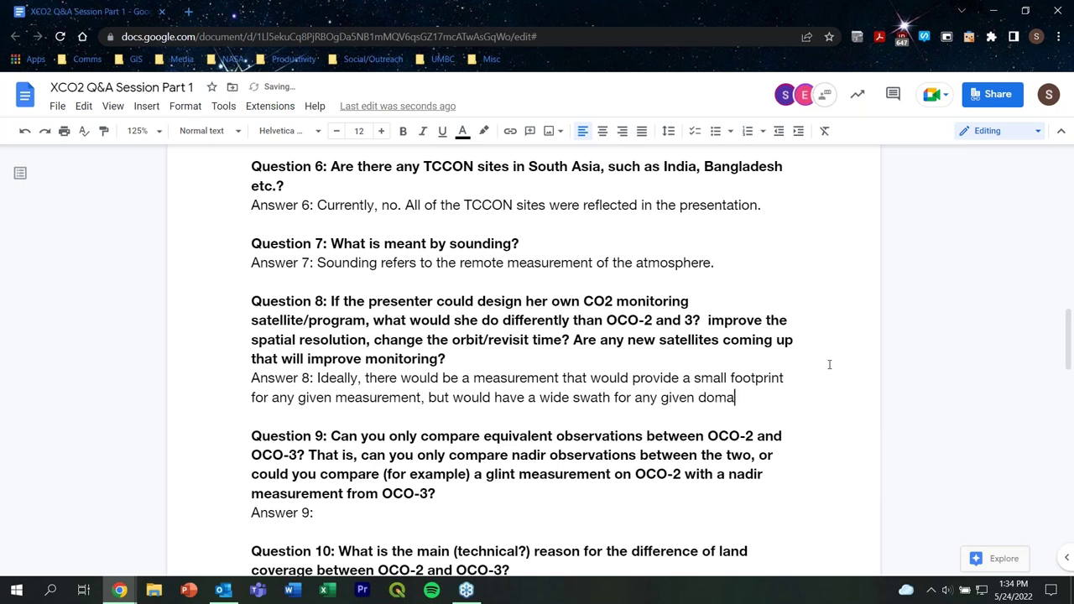
{"action": "type", "text": "in."}
{"action": "type", "text": " It would also "}
{"action": "type", "text": "be "}
{"action": "type", "text": "great to "}
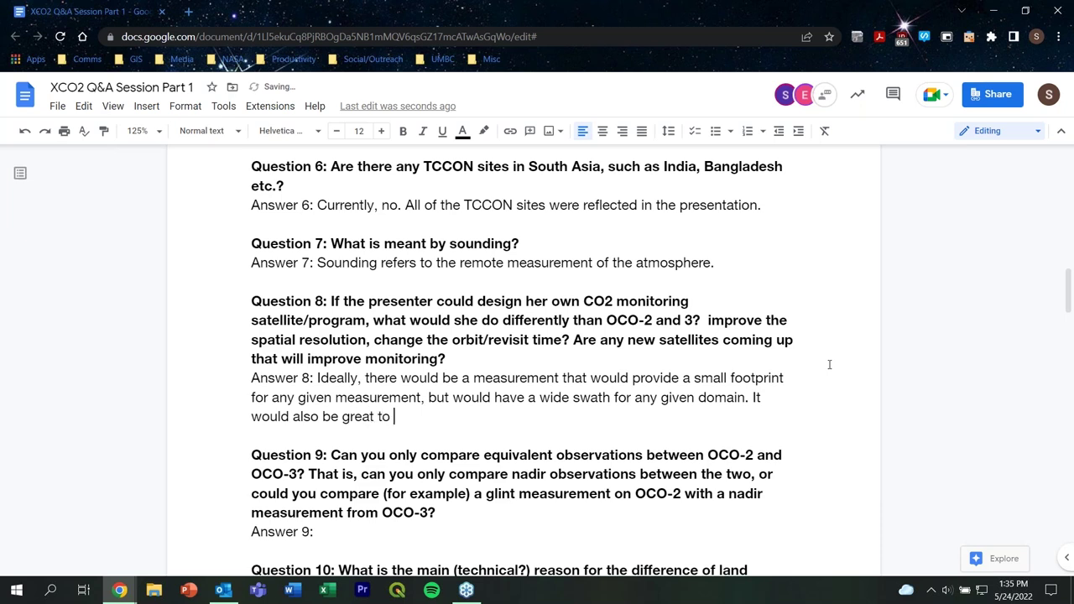
{"action": "type", "text": "have a constellation to"}
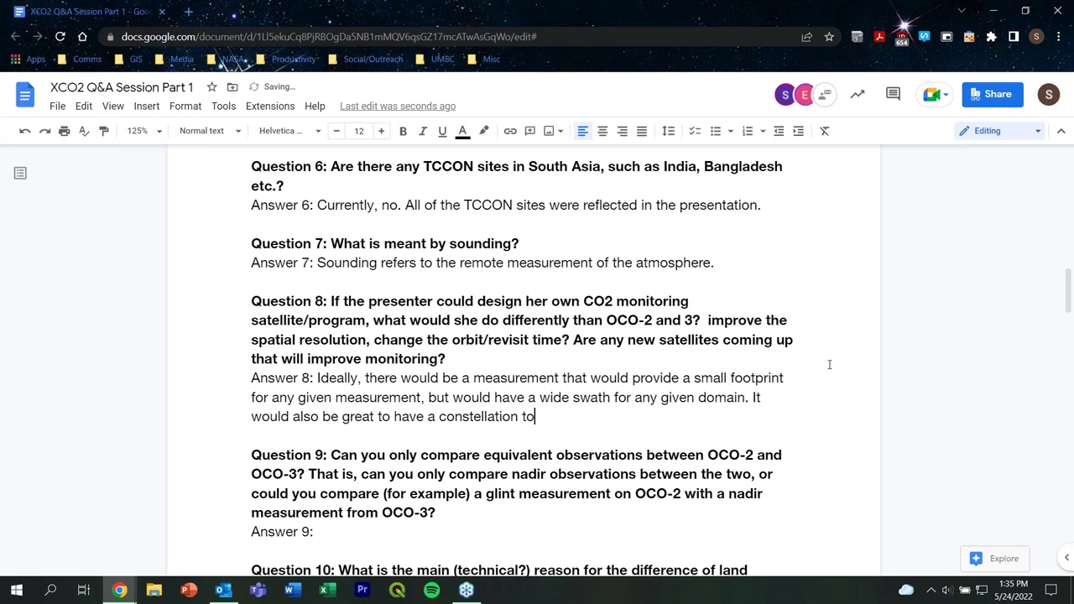
{"action": "type", "text": " cover different times "}
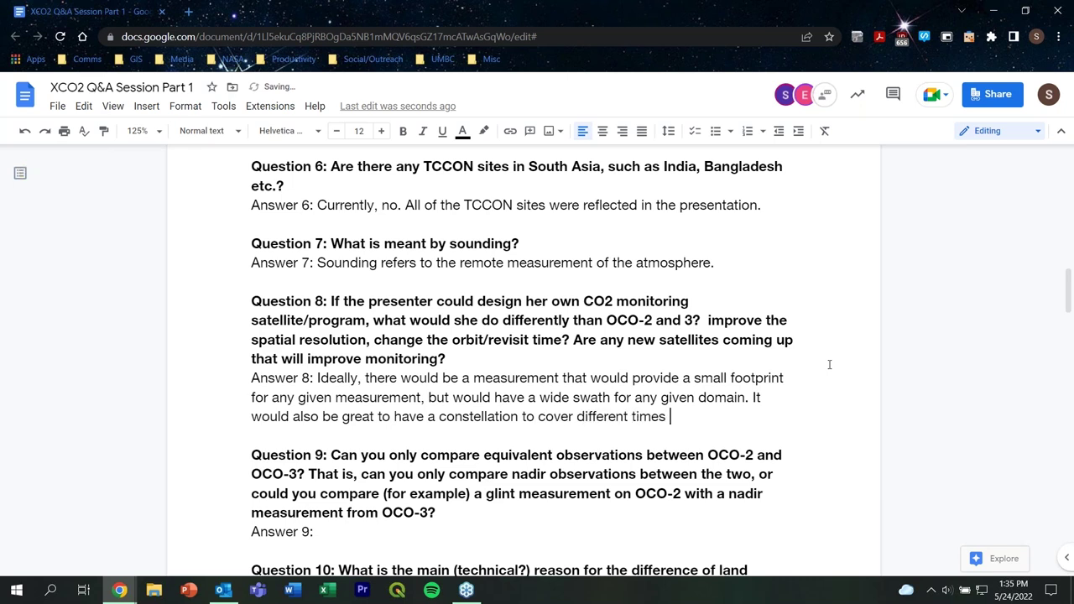
{"action": "type", "text": "of tth"}
{"action": "key", "text": "BackSpace"}
{"action": "key", "text": "BackSpace"}
{"action": "type", "text": "he day."}
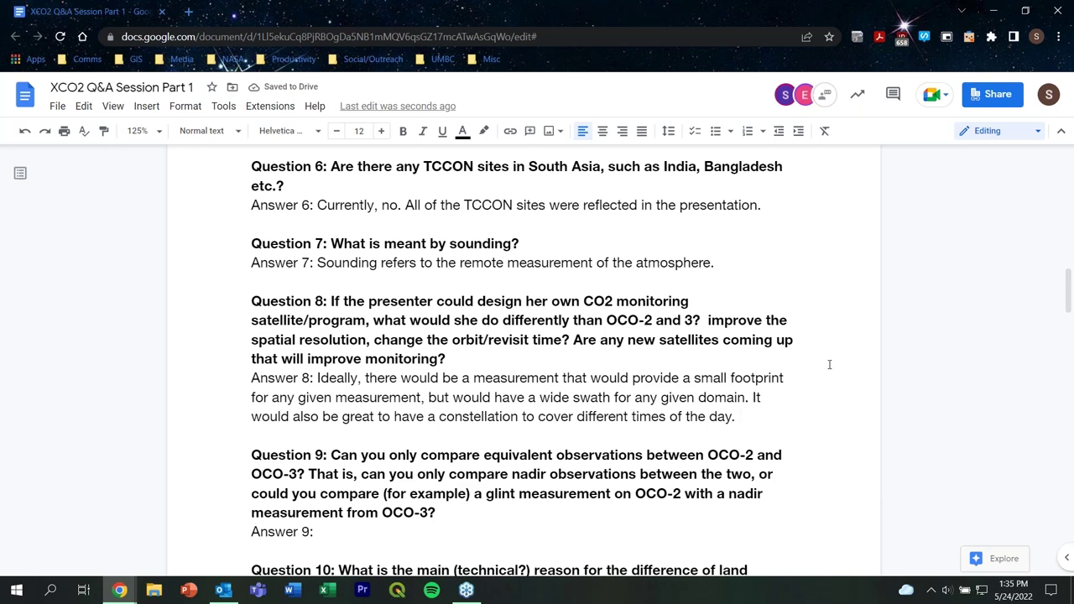
Add that afternoon measurements are a good time to measure Solar Induced Fluorescence (SIF).
{"action": "type", "text": "One of the "}
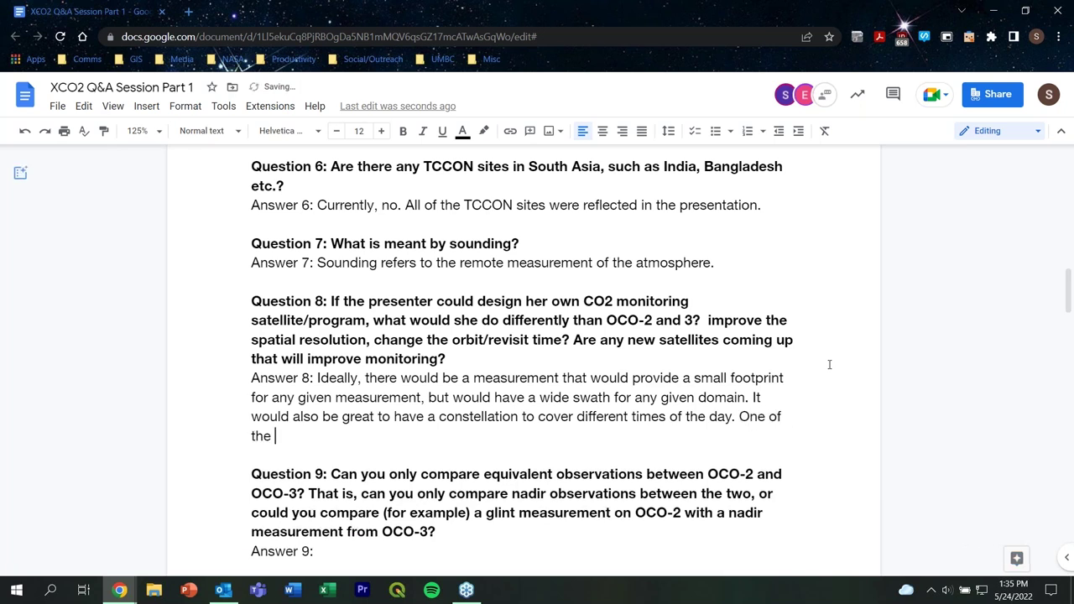
{"action": "type", "text": "nice th"}
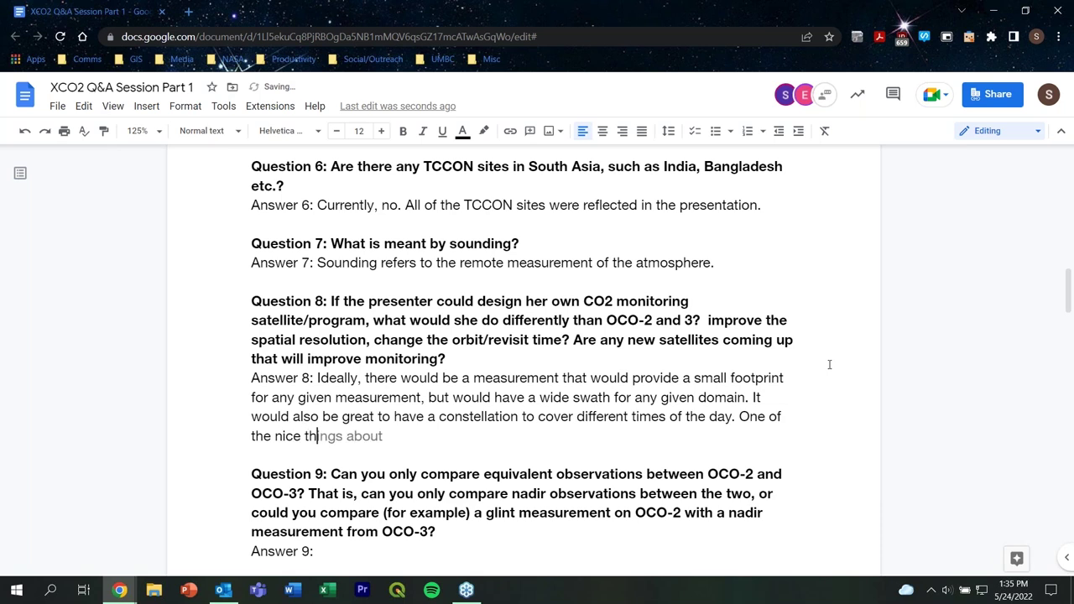
{"action": "type", "text": "ings abotu the"}
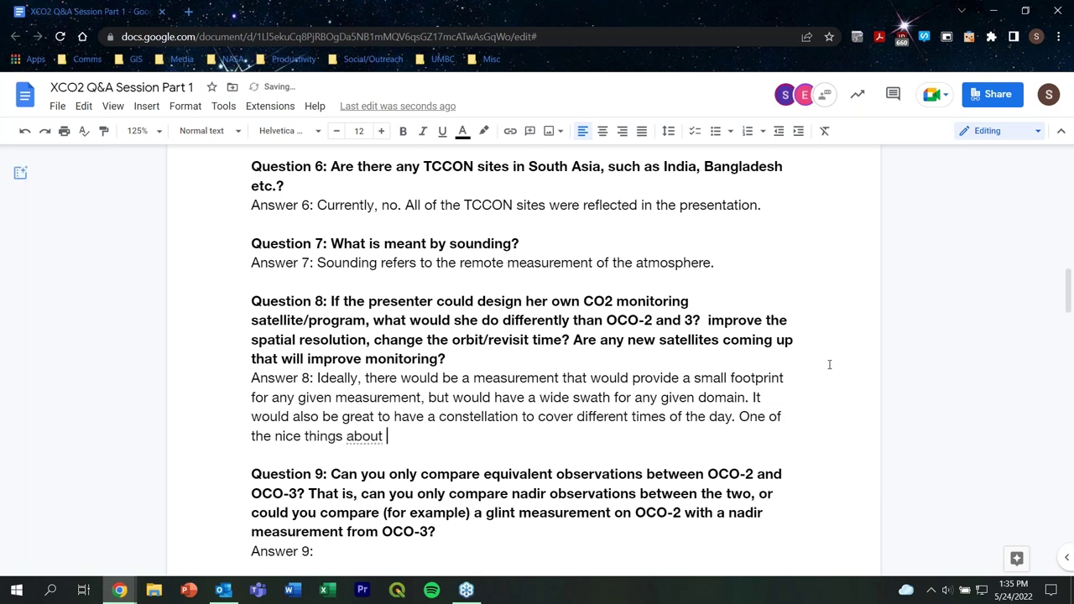
{"action": "type", "text": " afternoon"}
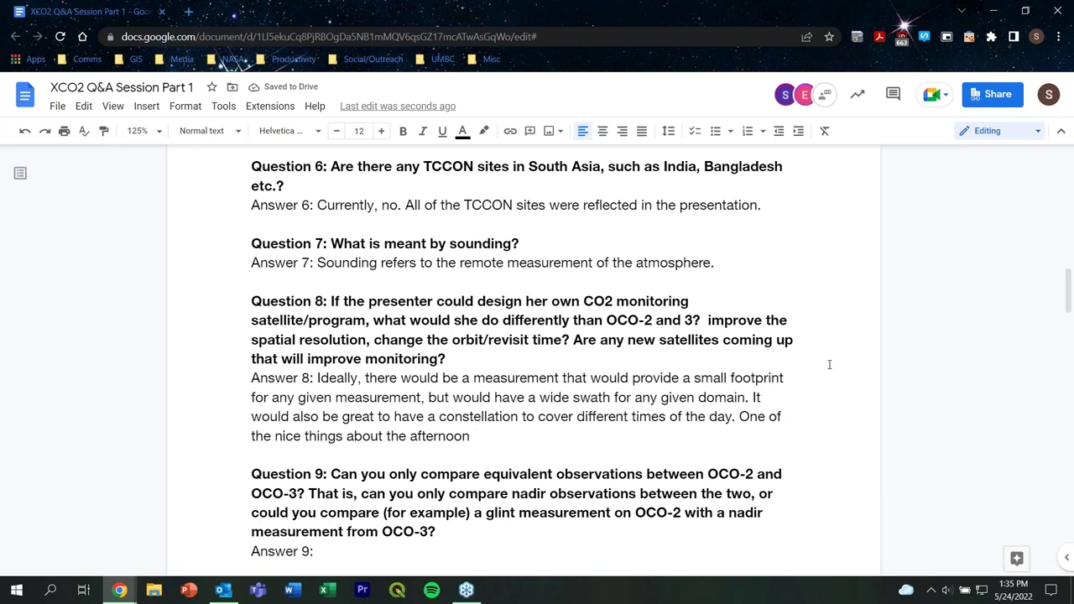
{"action": "type", "text": "measure"}
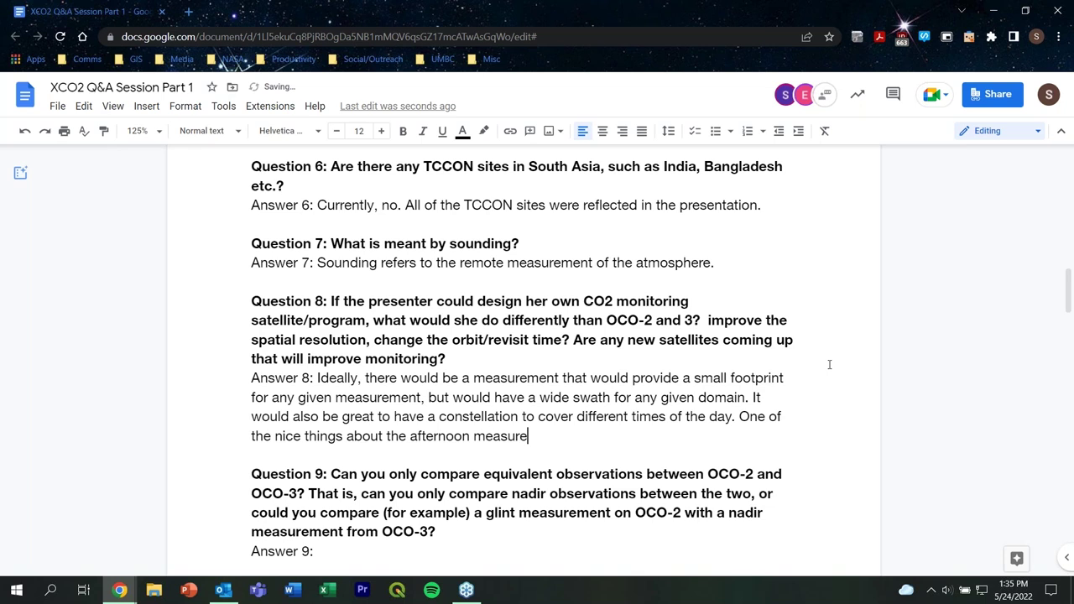
{"action": "type", "text": "ment tha"}
{"action": "key", "text": "BackSpace"}
{"action": "type", "text": "is that is a"}
{"action": "key", "text": "BackSpace"}
{"action": "key", "text": "BackSpace"}
{"action": "key", "text": "BackSpace"}
{"action": "type", "text": "t is a g"}
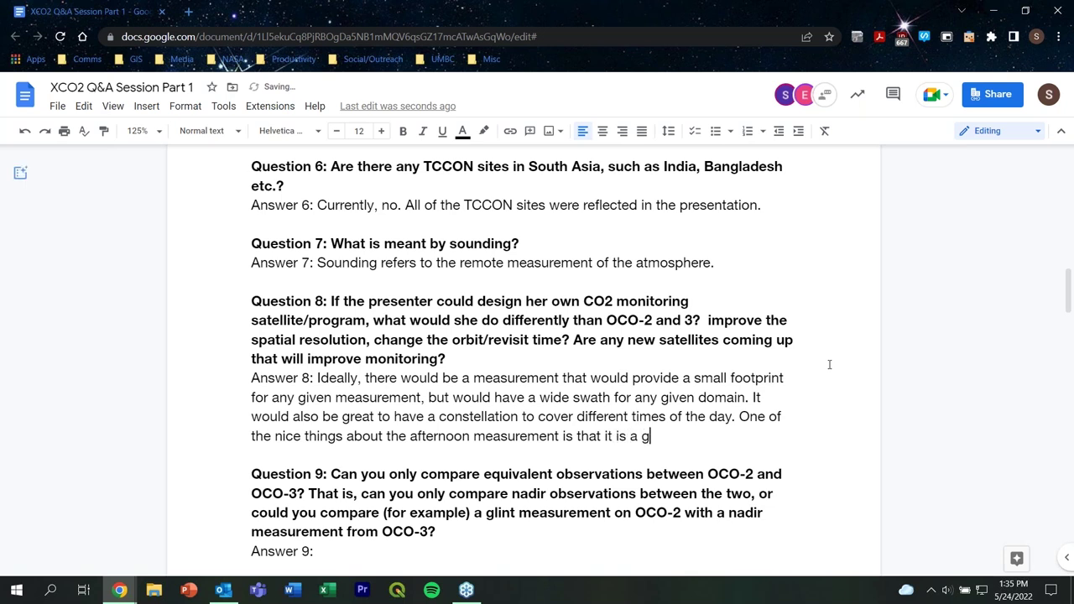
{"action": "type", "text": "ood time to measure S"}
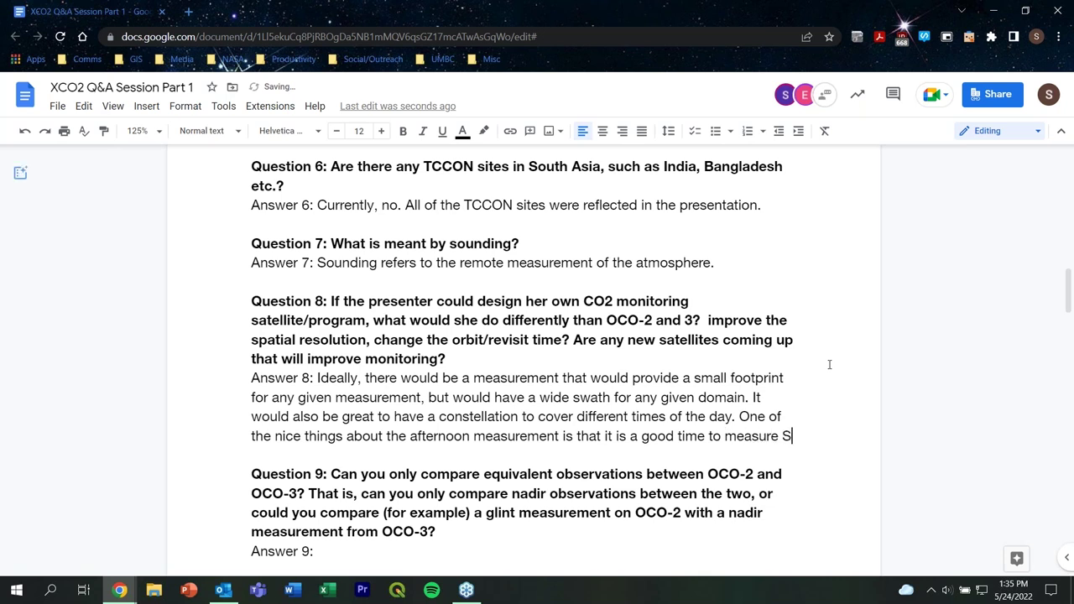
{"action": "type", "text": "olar Induced Flo"}
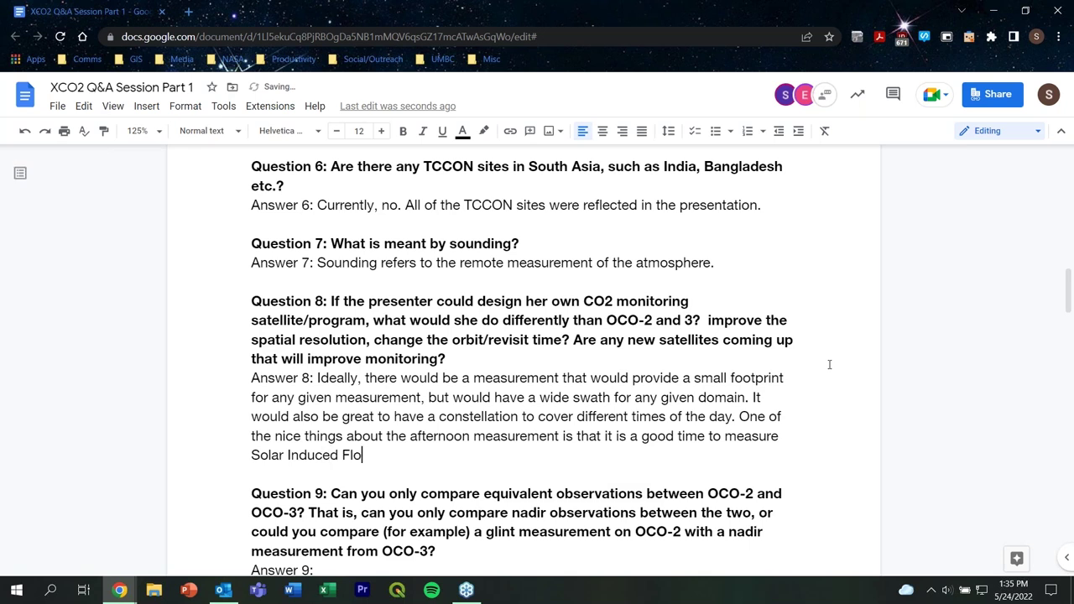
{"action": "type", "text": "urescence (SIF)."}
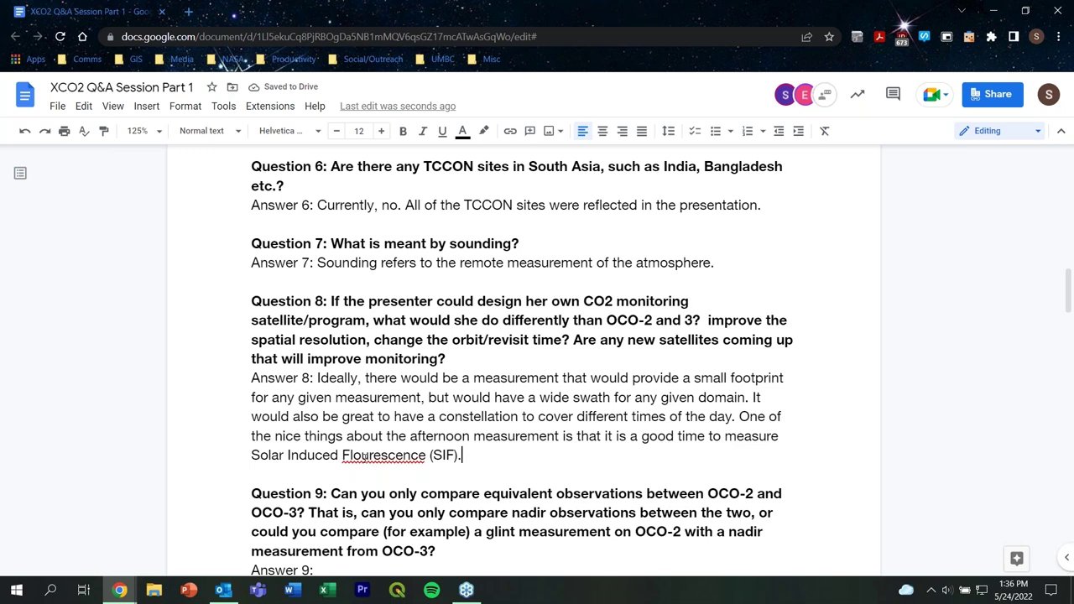
Correct 'Flourescence' to 'Fluorescence' and add that program design depends on the target measurement.
{"action": "right_click", "coordinate": [365, 456]}
{"action": "left_click", "coordinate": [435, 308]}
{"action": "type", "text": "For "}
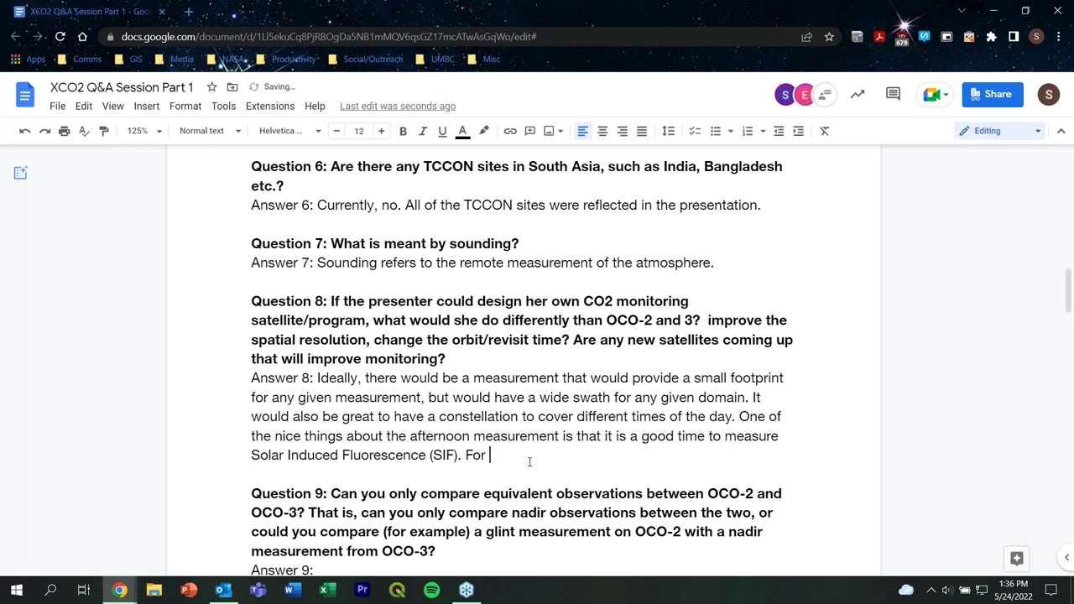
{"action": "type", "text": "designing your own pro"}
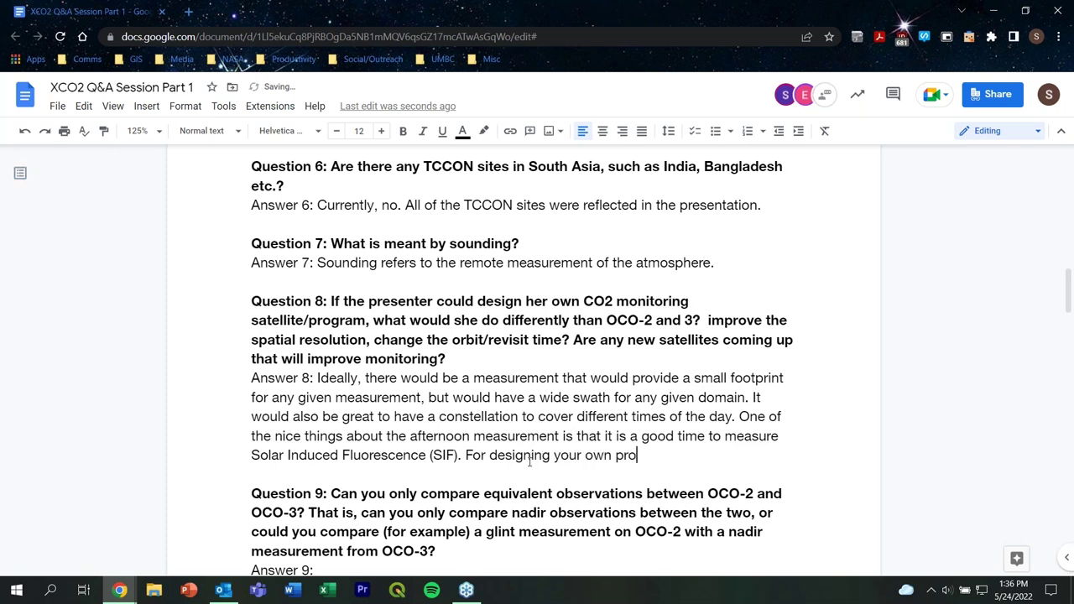
{"action": "type", "text": "gram,"}
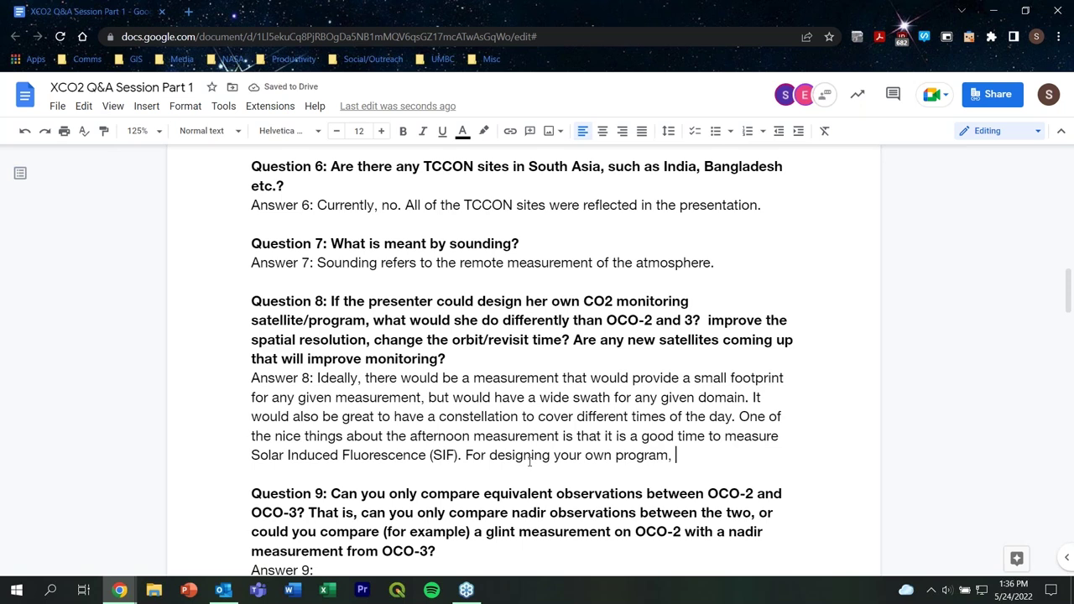
{"action": "type", "text": "it is depen"}
{"action": "key", "text": "Tab"}
{"action": "type", "text": "what your target measurement is."}
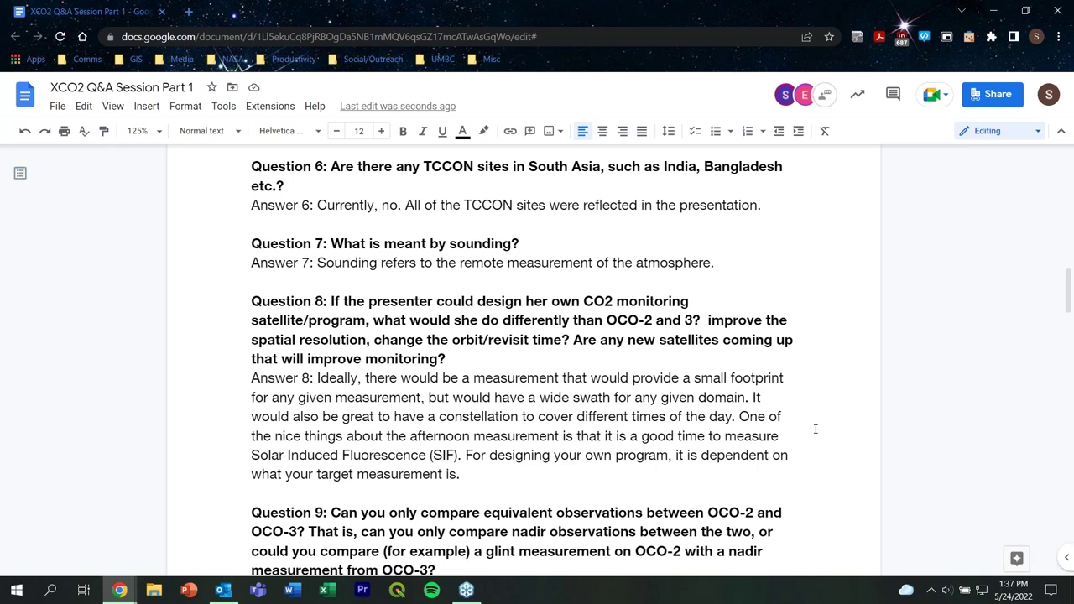
Add that OCO2 and OCO3 can measure point source emissions but aren't ideal for targeting points.
{"action": "type", "text": "With OCO"}
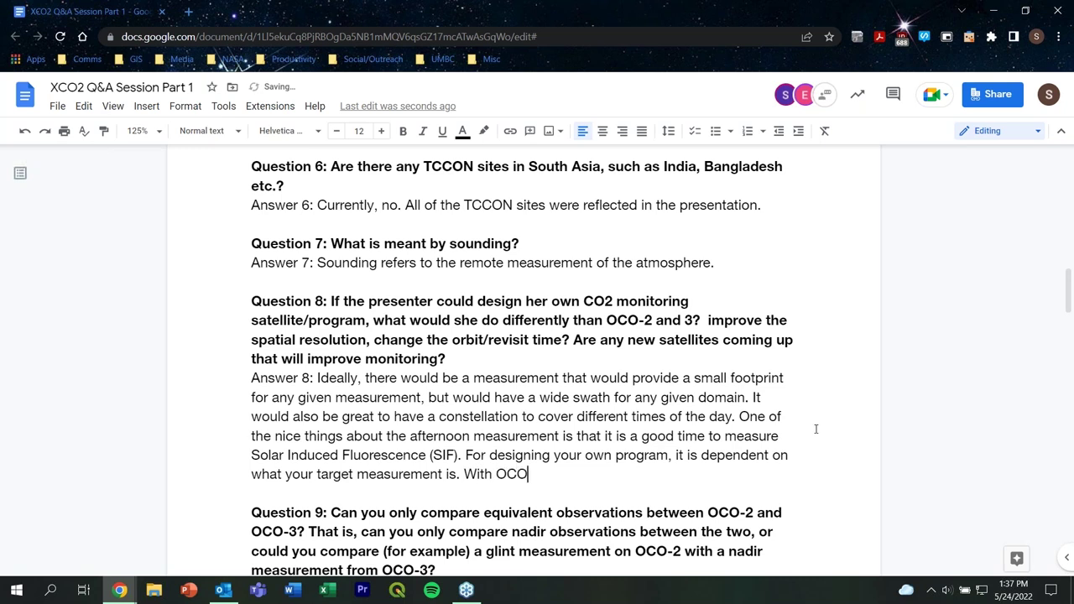
{"action": "type", "text": "2 and OCO3, it is poss"}
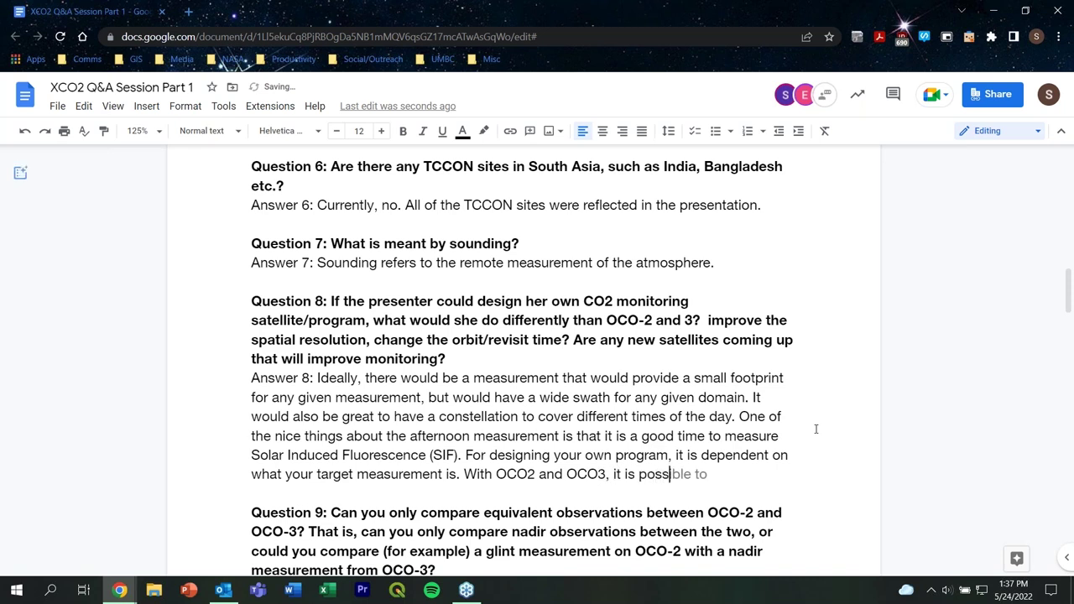
{"action": "type", "text": "ible to measure poin"}
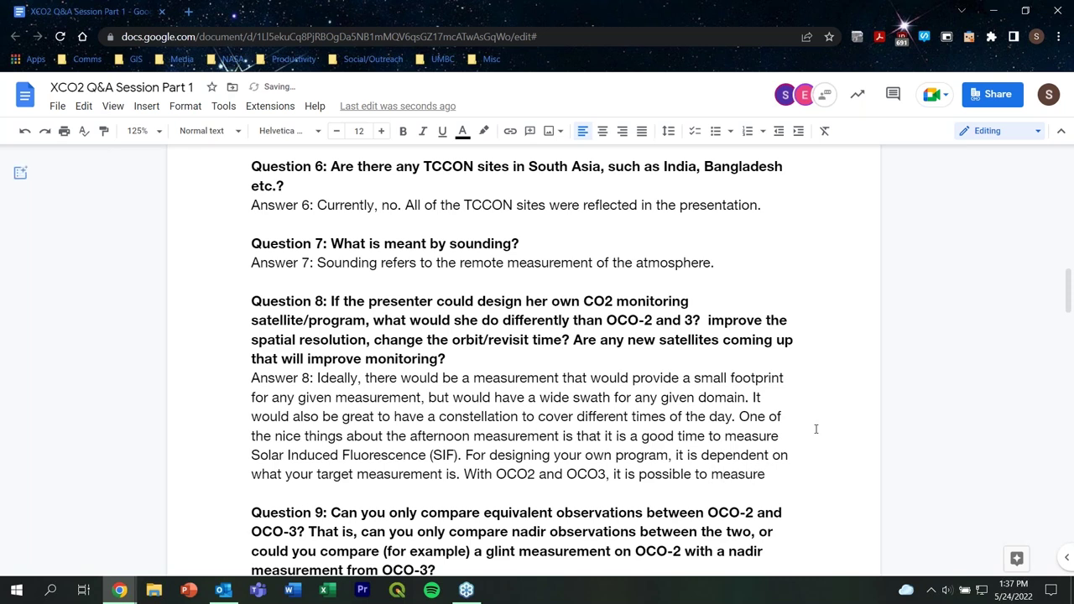
{"action": "type", "text": "t so"}
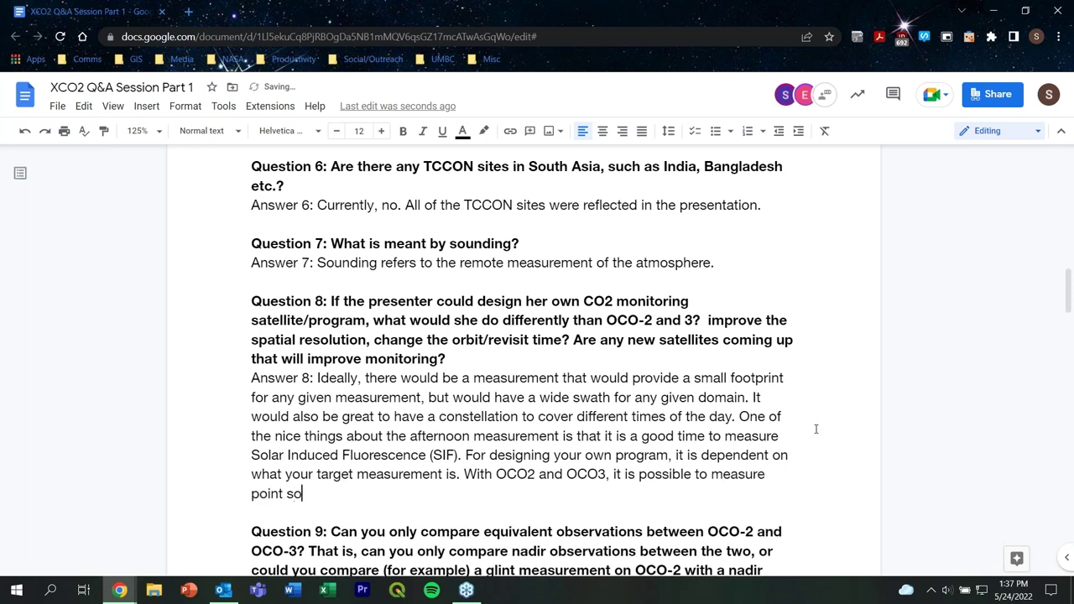
{"action": "type", "text": "urce emissions"}
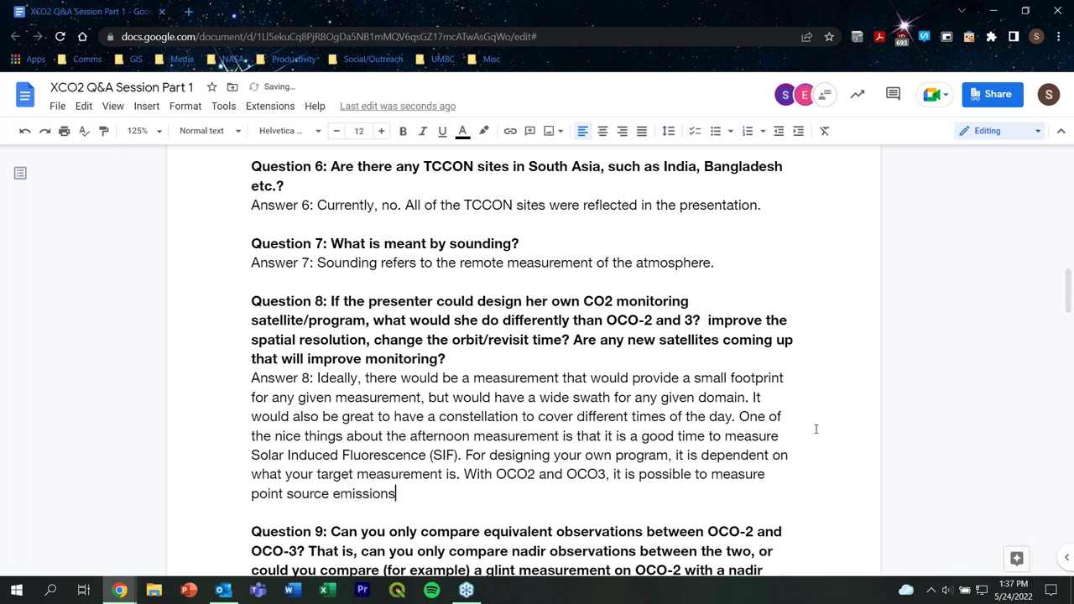
{"action": "type", "text": ",b"}
{"action": "key", "text": "BackSpace"}
{"action": "key", "text": "BackSpace"}
{"action": "type", "text": "but not ideal for"}
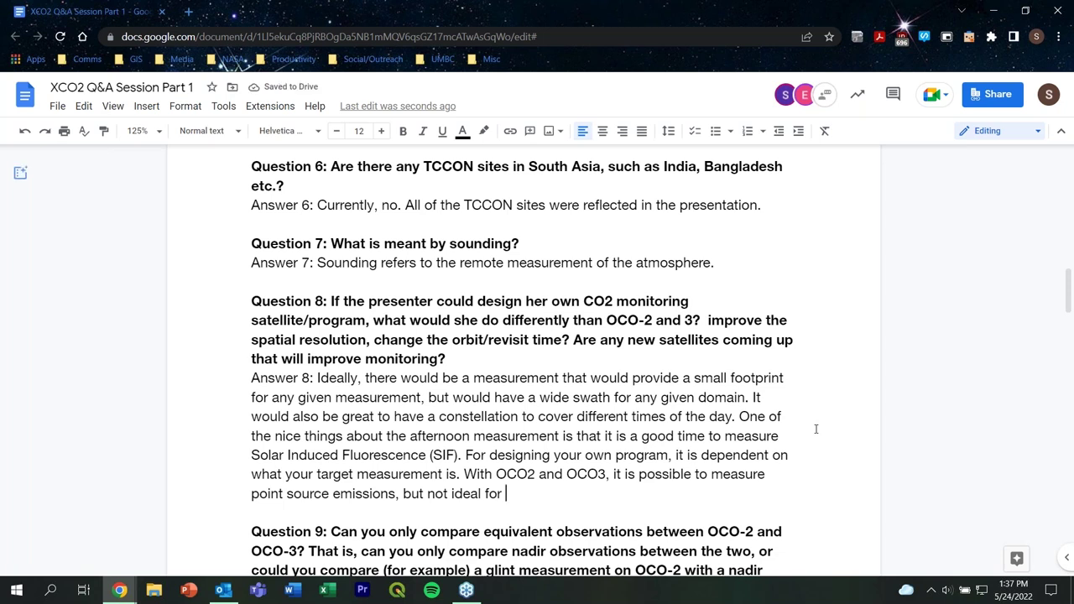
{"action": "type", "text": "targ"}
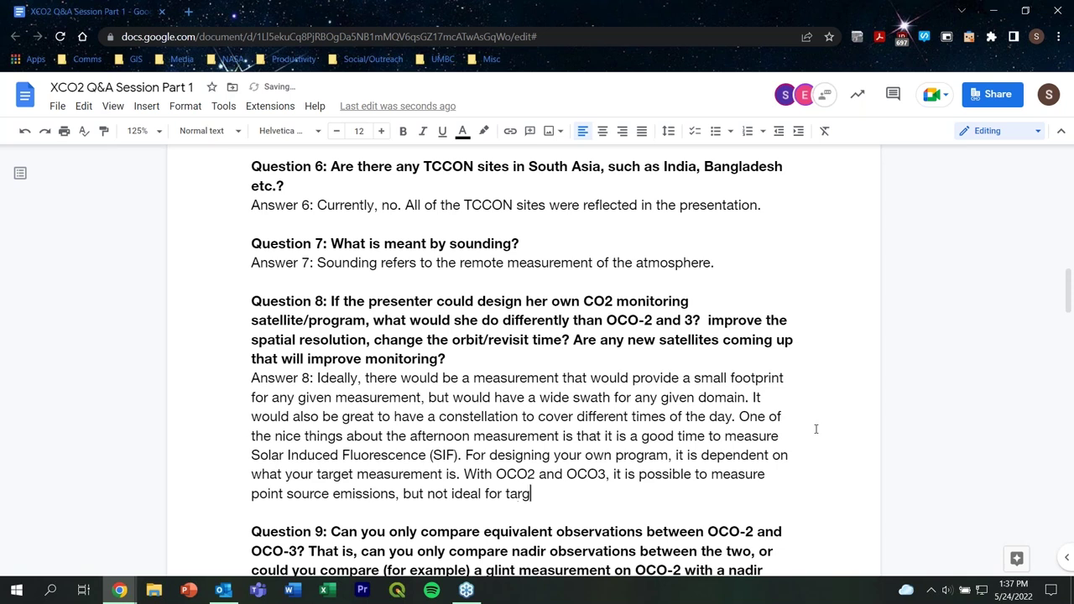
{"action": "type", "text": "eting points"}
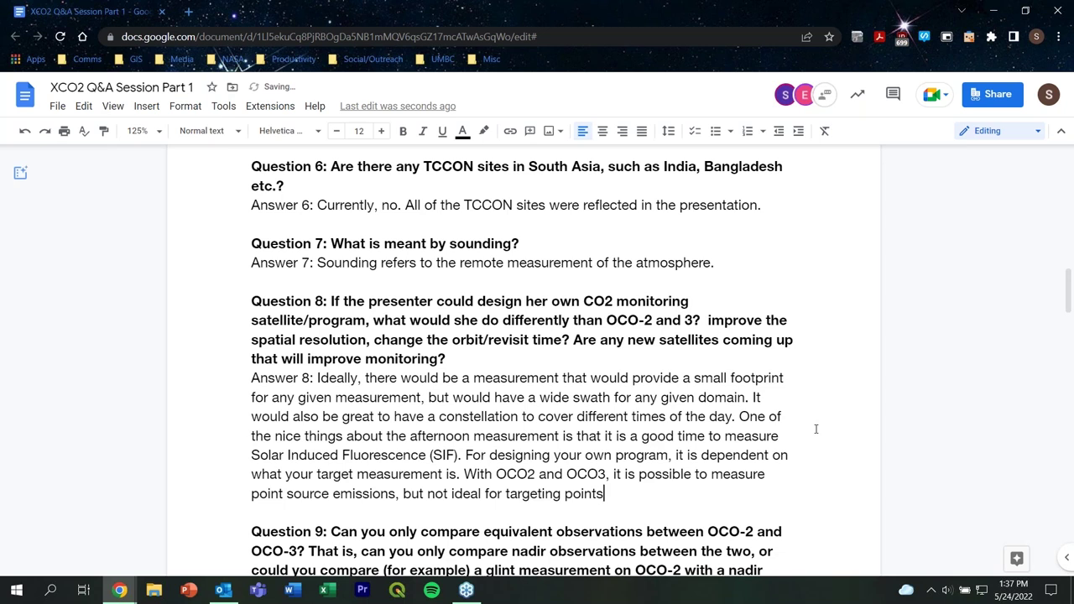
{"action": "type", "text": "."}
Write in Answer 9 that, over the ocean, glint measurements give better results than nadir.
{"action": "scroll", "coordinate": [693, 445], "scroll_direction": "down", "scroll_amount": 5}
{"action": "left_click", "coordinate": [365, 336]}
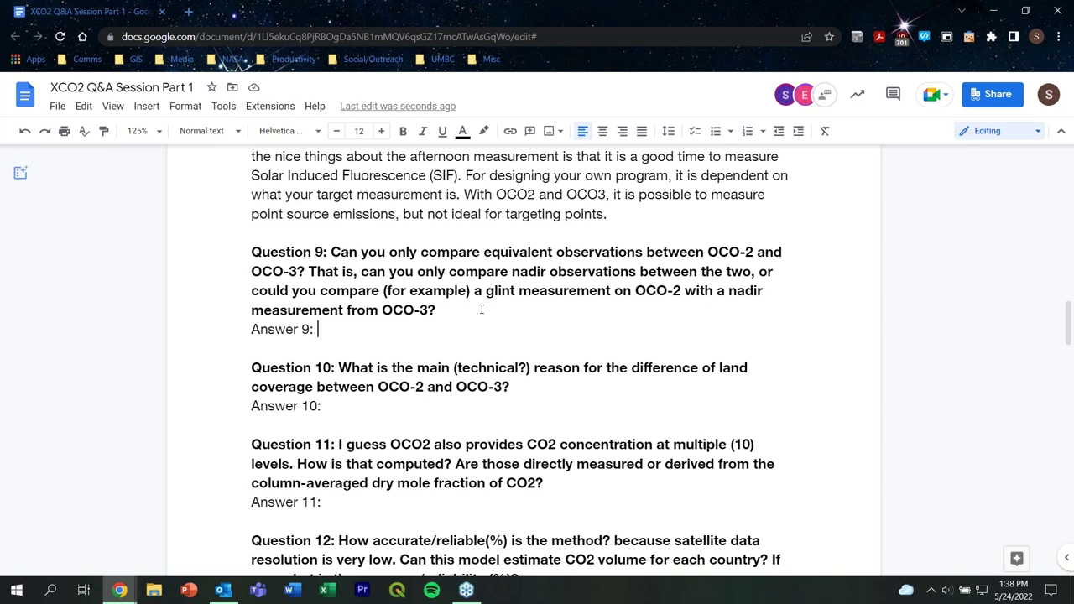
{"action": "type", "text": "If you"}
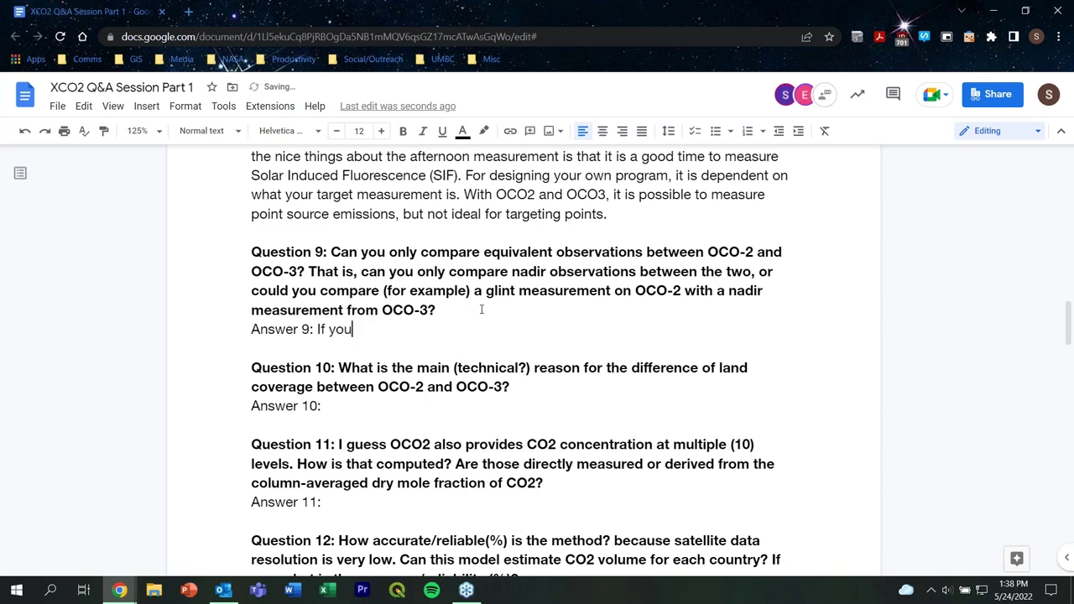
{"action": "type", "text": " are comparing two"}
{"action": "key", "text": "BackSpace"}
{"action": "key", "text": "BackSpace"}
{"action": "key", "text": "BackSpace"}
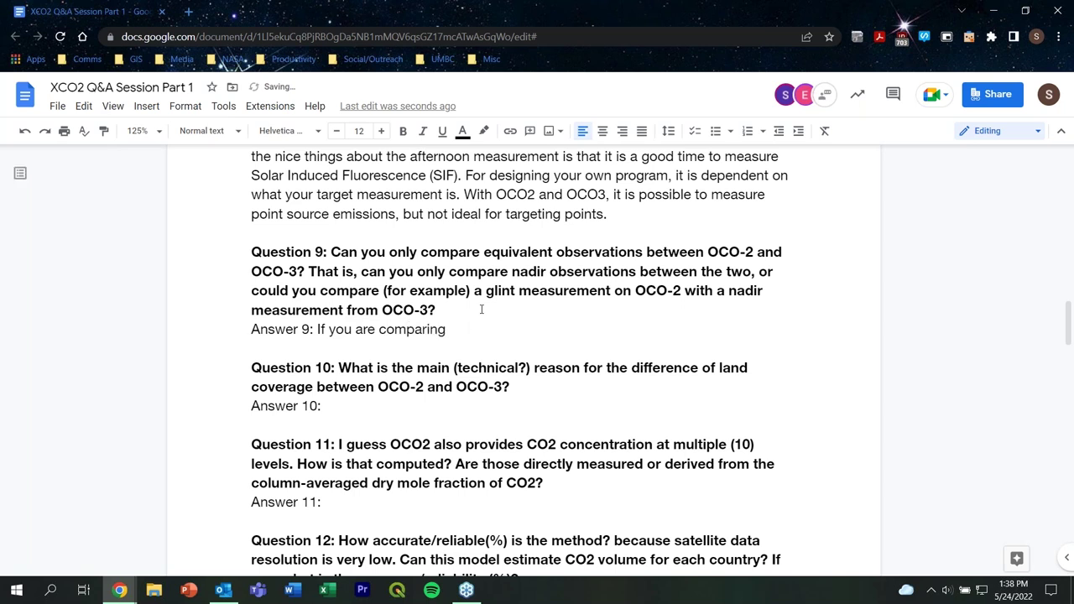
{"action": "type", "text": "nadir and"}
{"action": "key", "text": "BackSpace"}
{"action": "type", "text": "nd glint m"}
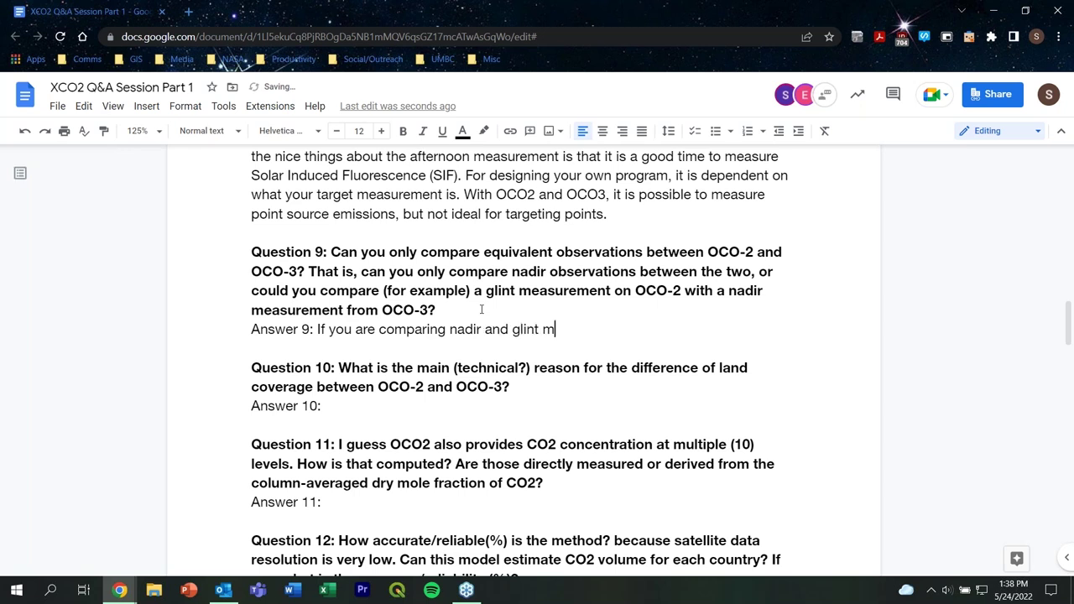
{"action": "type", "text": "easurements"}
{"action": "type", "text": ","}
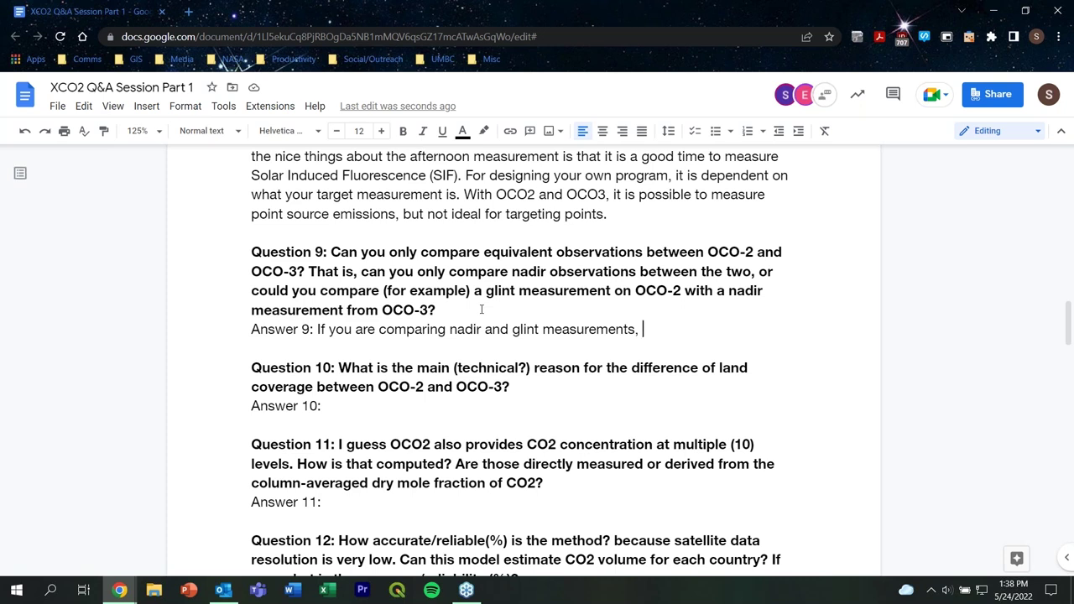
{"action": "type", "text": "using the "}
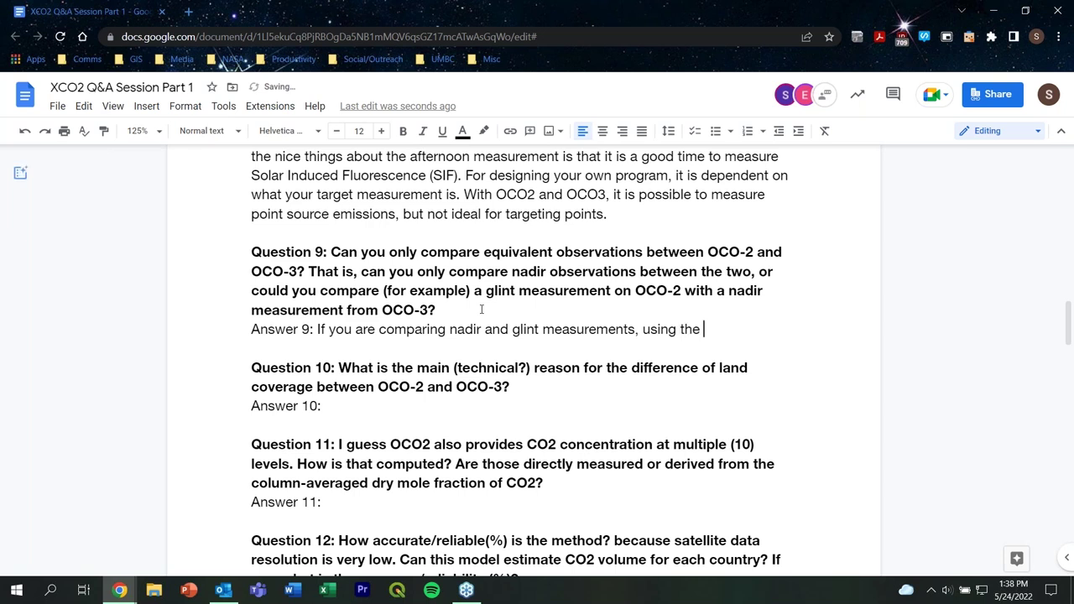
{"action": "type", "text": "ocean as an ex"}
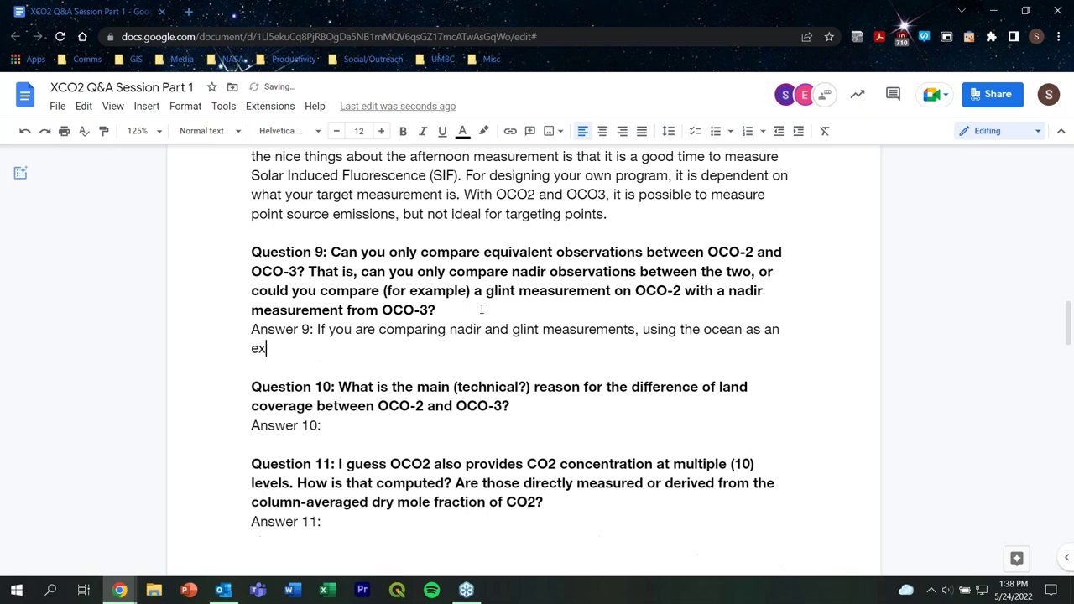
{"action": "type", "text": "ample, glint measurements will produce better "}
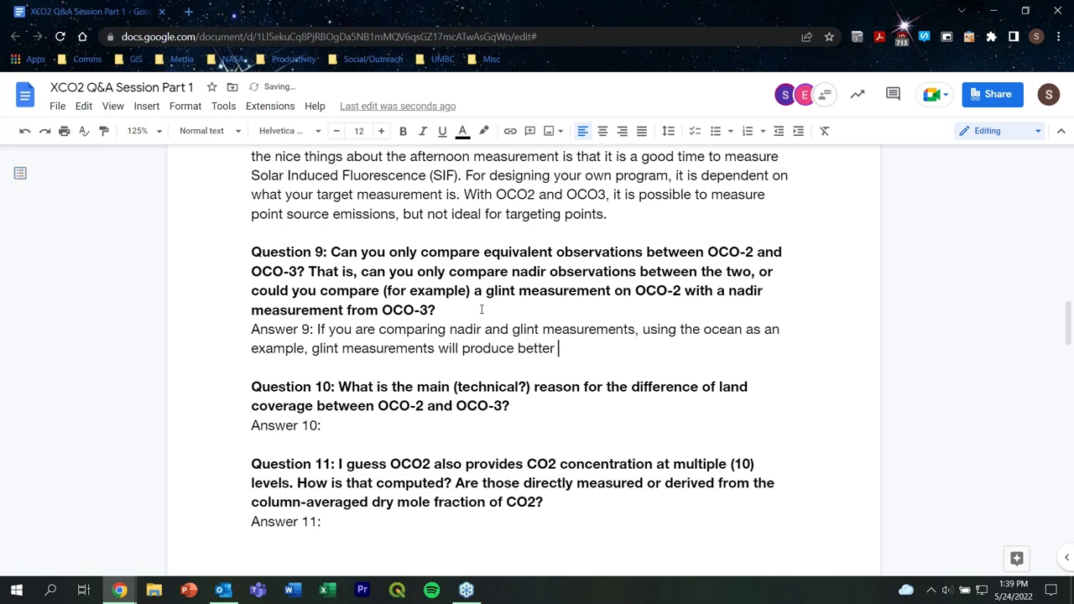
{"action": "type", "text": "results."}
Add that, using land and ocean as an example, the two can be compared with caution.
{"action": "type", "text": "Using lad"}
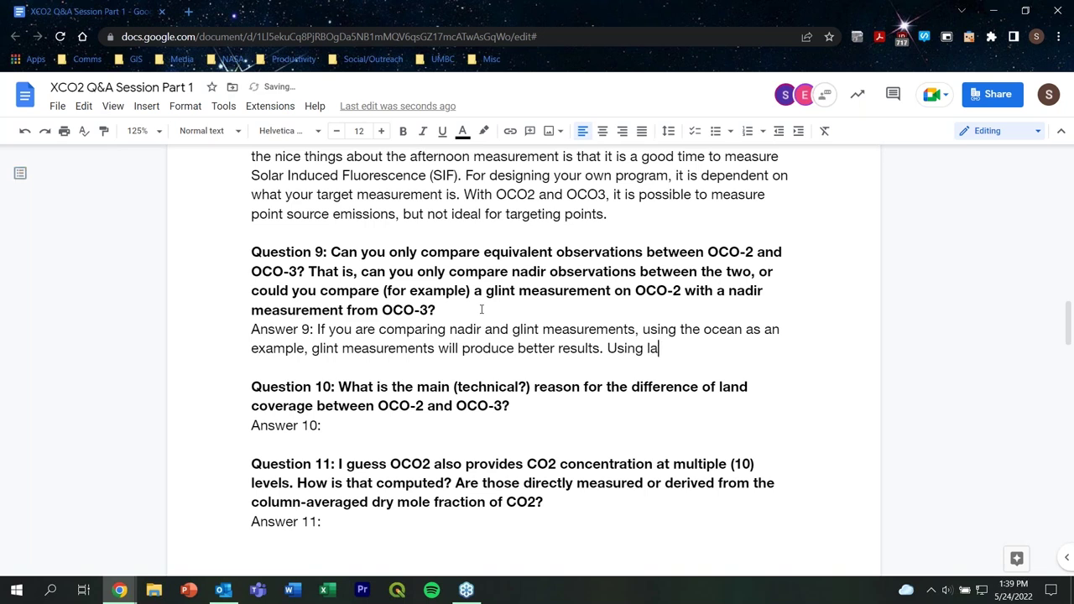
{"action": "key", "text": "BackSpace"}
{"action": "type", "text": "nd and wa"}
{"action": "key", "text": "BackSpace"}
{"action": "key", "text": "BackSpace"}
{"action": "key", "text": "BackSpace"}
{"action": "type", "text": "oc"}
{"action": "key", "text": "BackSpace"}
{"action": "key", "text": "BackSpace"}
{"action": "type", "text": "ocean "}
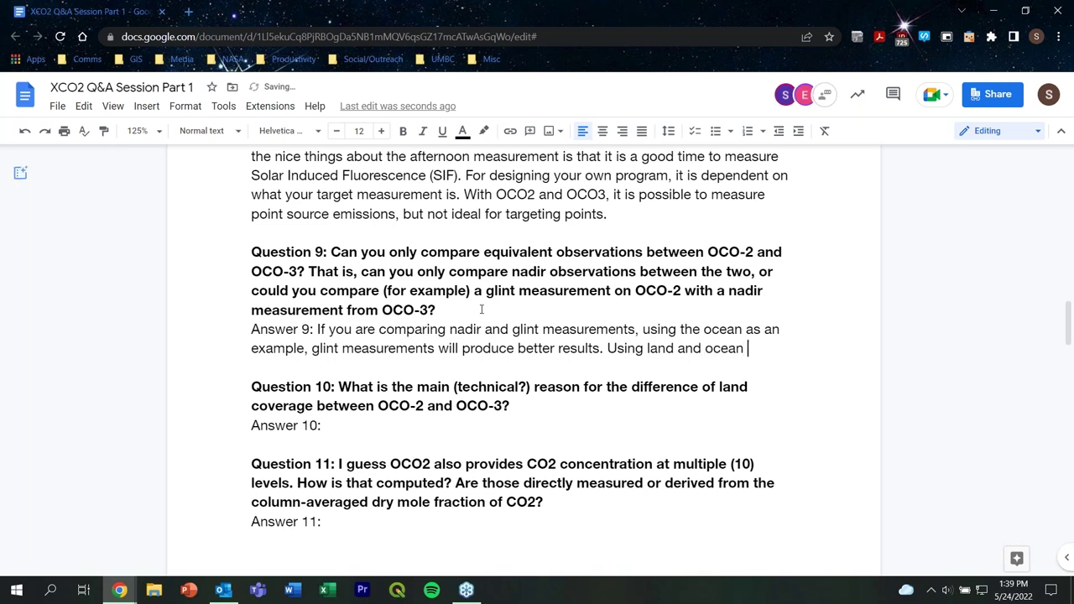
{"action": "type", "text": "as an ex"}
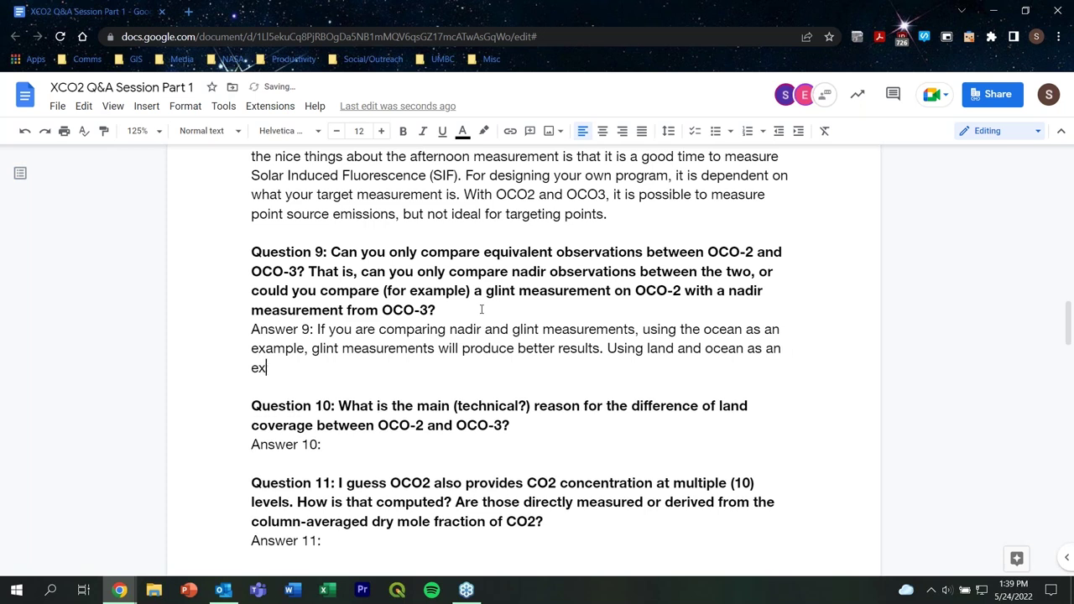
{"action": "type", "text": "ample, it is possib"}
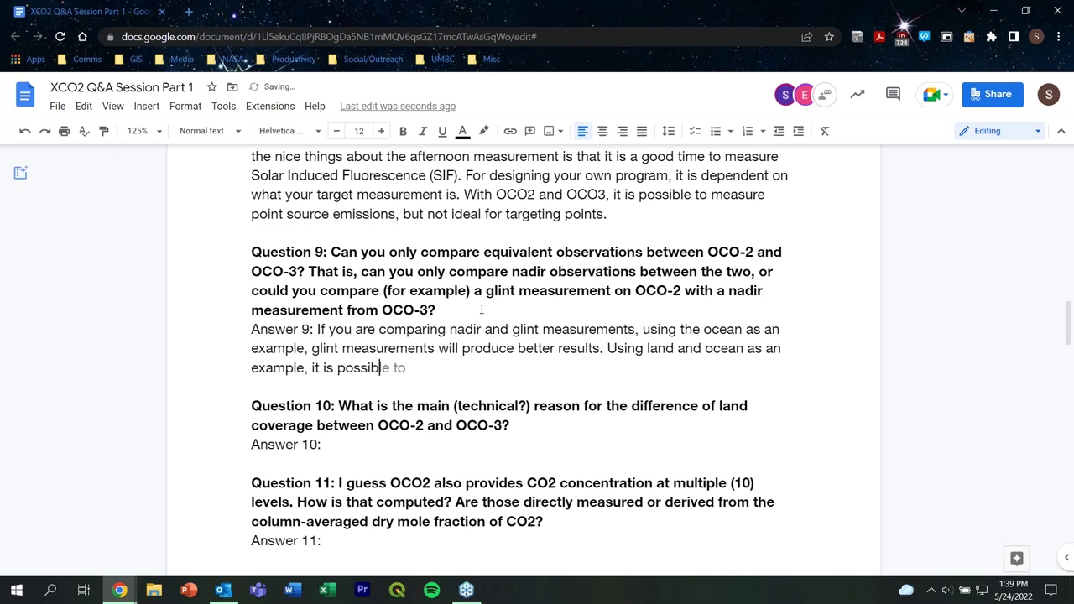
{"action": "type", "text": "le to compare the t"}
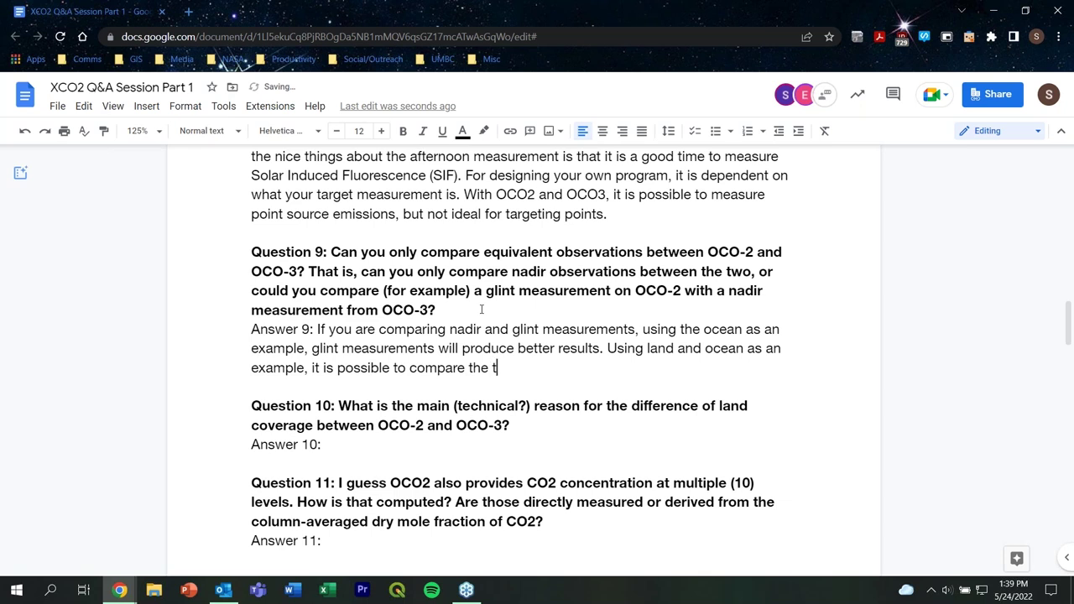
{"action": "type", "text": "wo but with c"}
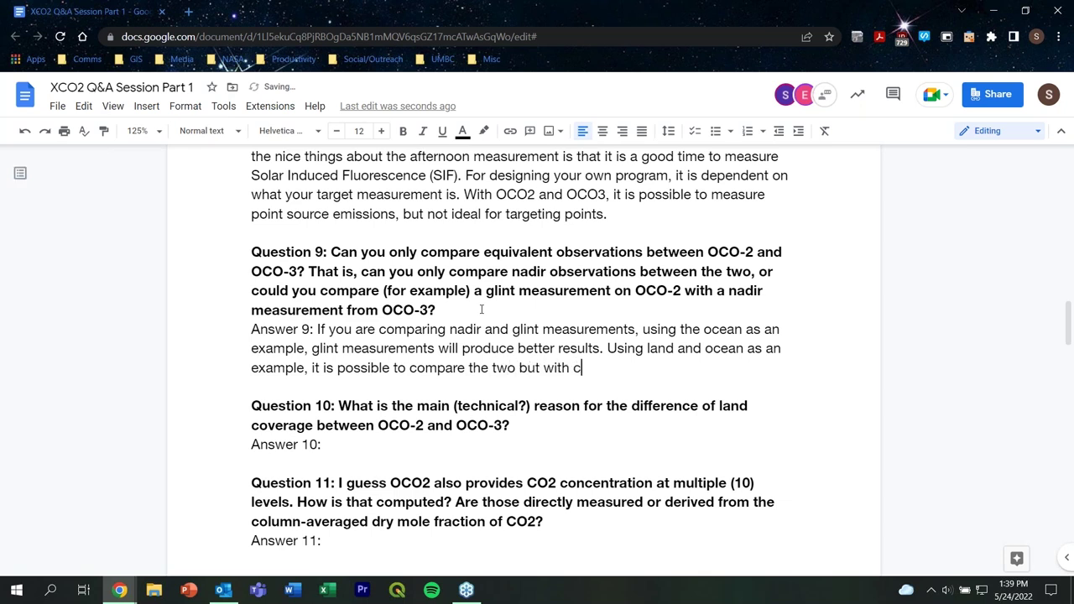
{"action": "type", "text": "aution."}
Write Answer 10: in orbit OCO2 must use nadir and glint mode to switch quickly.
{"action": "scroll", "coordinate": [642, 428], "scroll_direction": "down", "scroll_amount": 1}
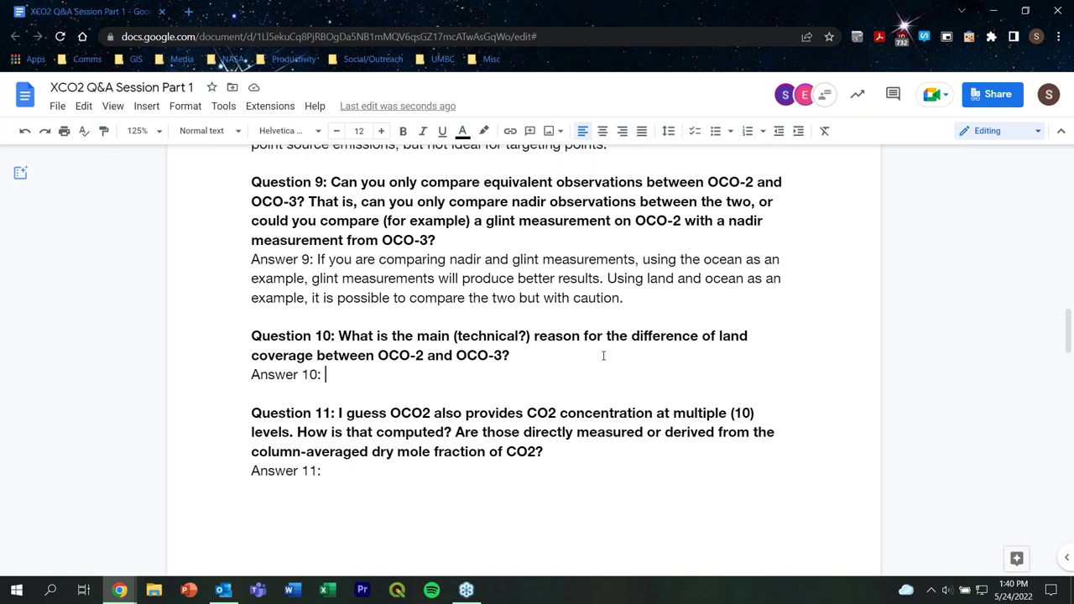
{"action": "type", "text": "One reason is when OCO2 "}
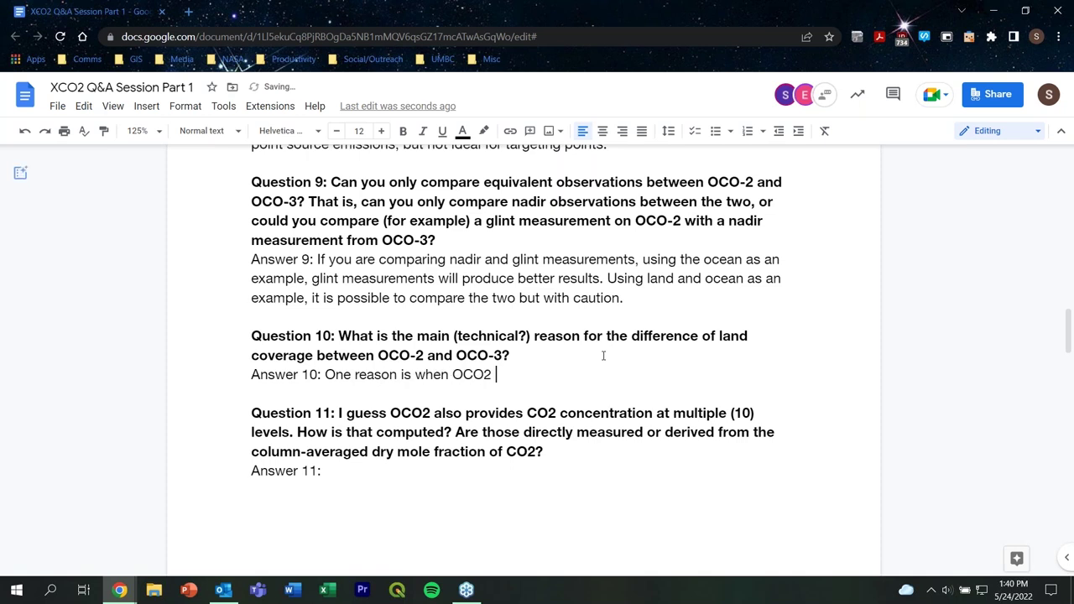
{"action": "type", "text": "is in orbit , we have to"}
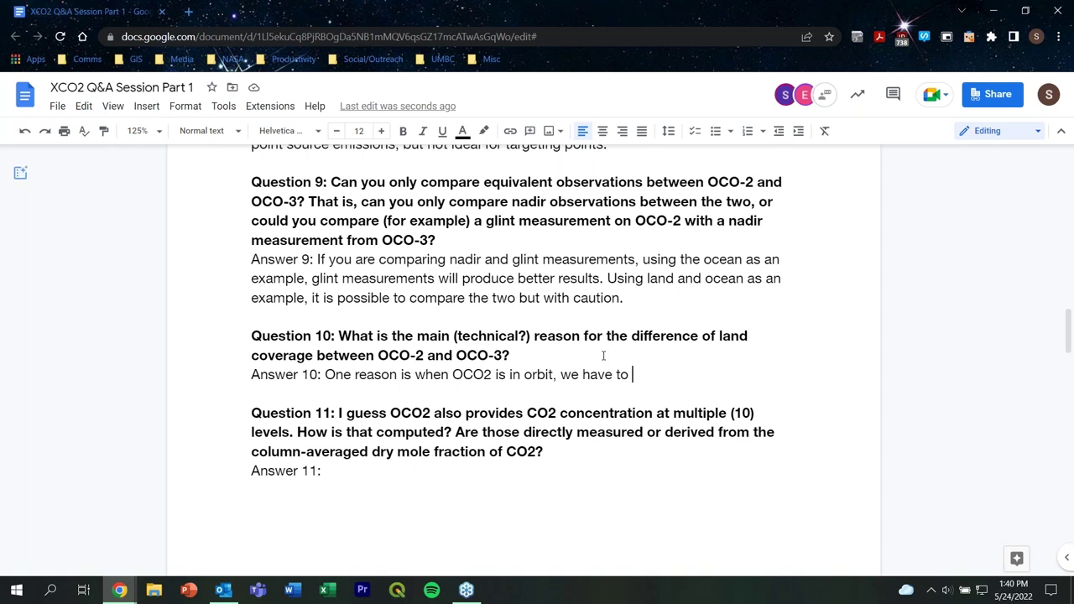
{"action": "type", "text": "orbit in nadit"}
{"action": "type", "text": " and"}
{"action": "key", "text": "BackSpace"}
{"action": "key", "text": "BackSpace"}
{"action": "key", "text": "BackSpace"}
{"action": "key", "text": "BackSpace"}
{"action": "key", "text": "BackSpace"}
{"action": "type", "text": "r and glint mode so they can be switch"}
{"action": "key", "text": "BackSpace"}
{"action": "type", "text": "e"}
{"action": "key", "text": "BackSpace"}
{"action": "type", "text": "hed between t"}
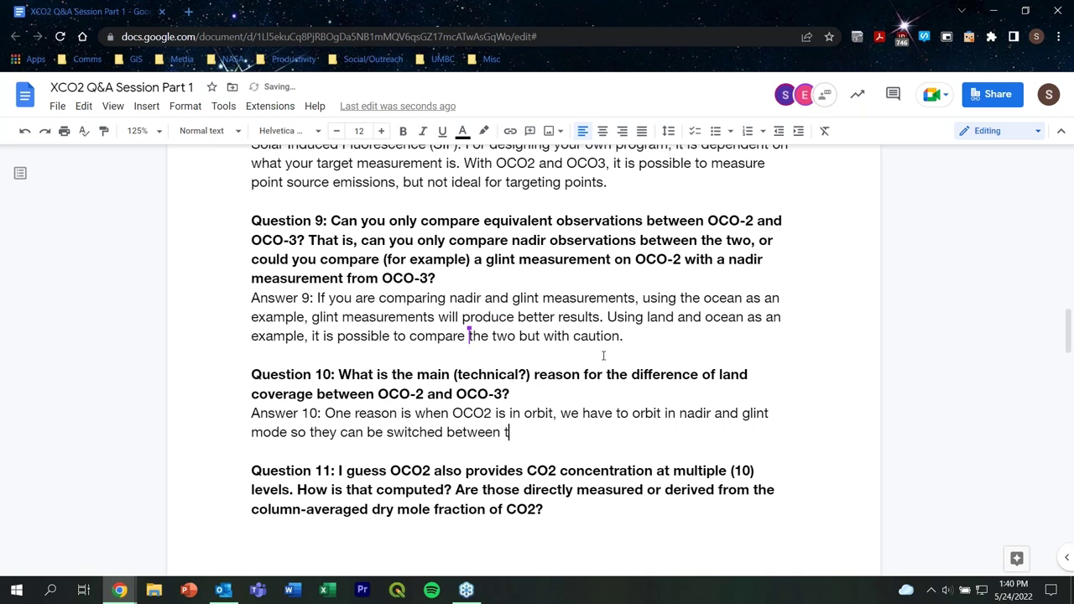
{"action": "key", "text": "BackSpace"}
{"action": "type", "text": "each other qu"}
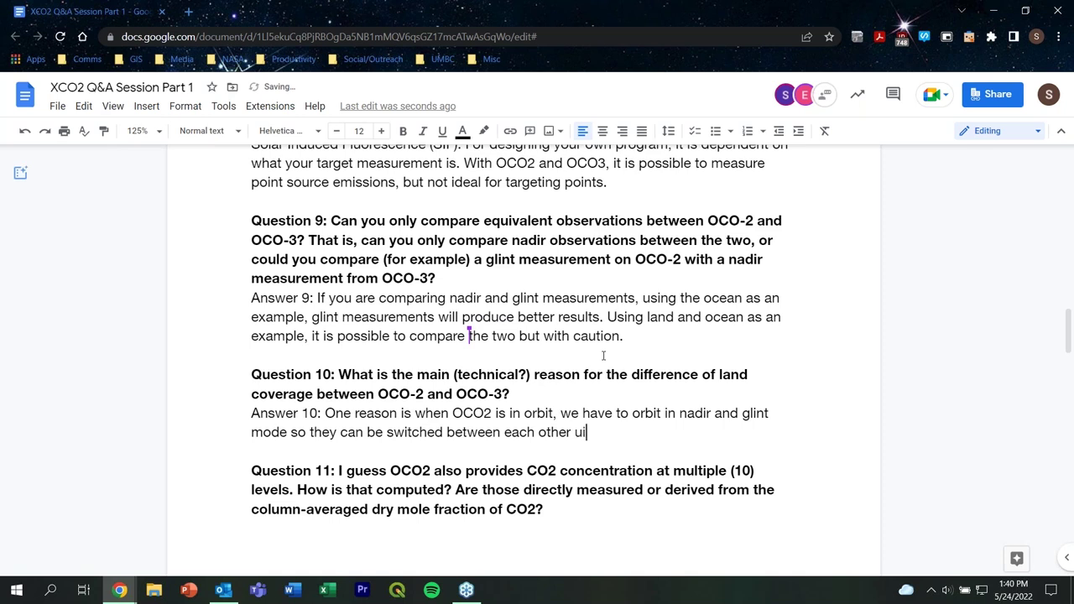
{"action": "type", "text": "ickly."}
Continue Answer 11 with 'When we retrieve a profile, we do a profile retrieval'.
{"action": "scroll", "coordinate": [470, 335], "scroll_direction": "down", "scroll_amount": 3}
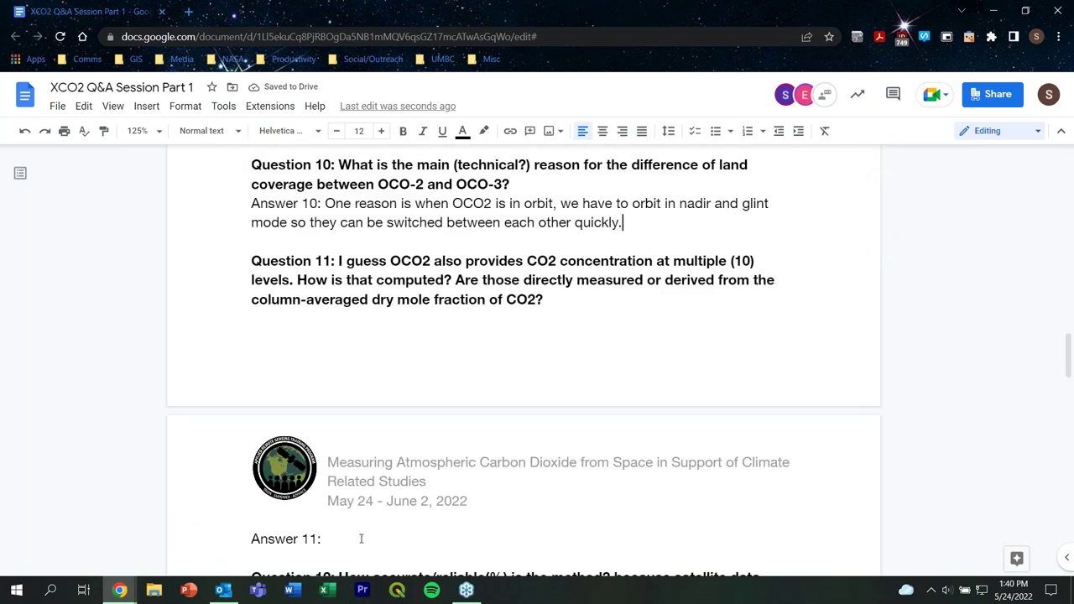
{"action": "scroll", "coordinate": [664, 383], "scroll_direction": "down", "scroll_amount": 1}
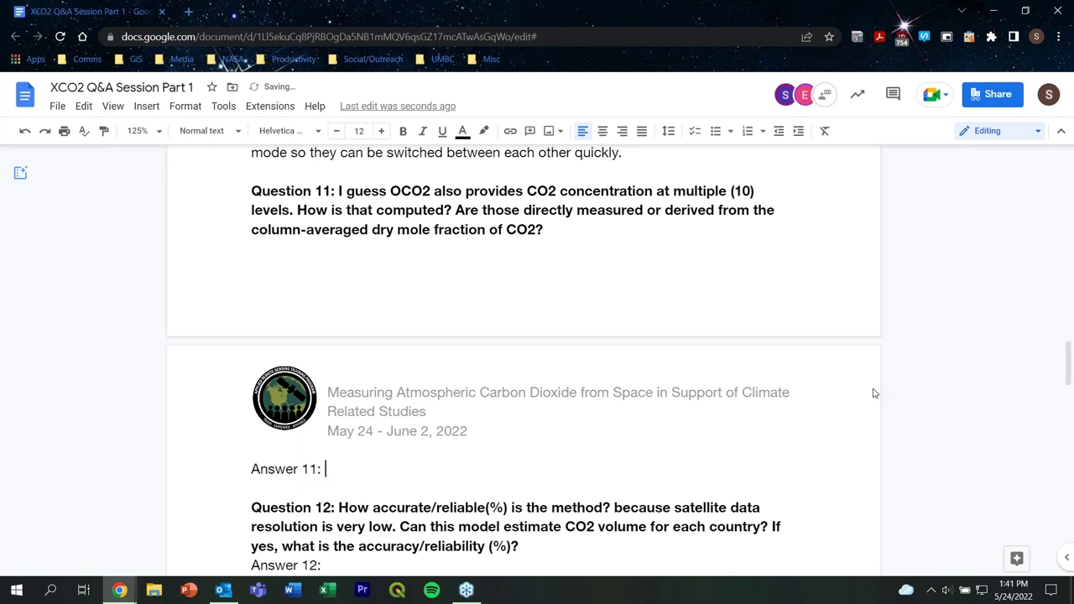
{"action": "type", "text": "When we do t"}
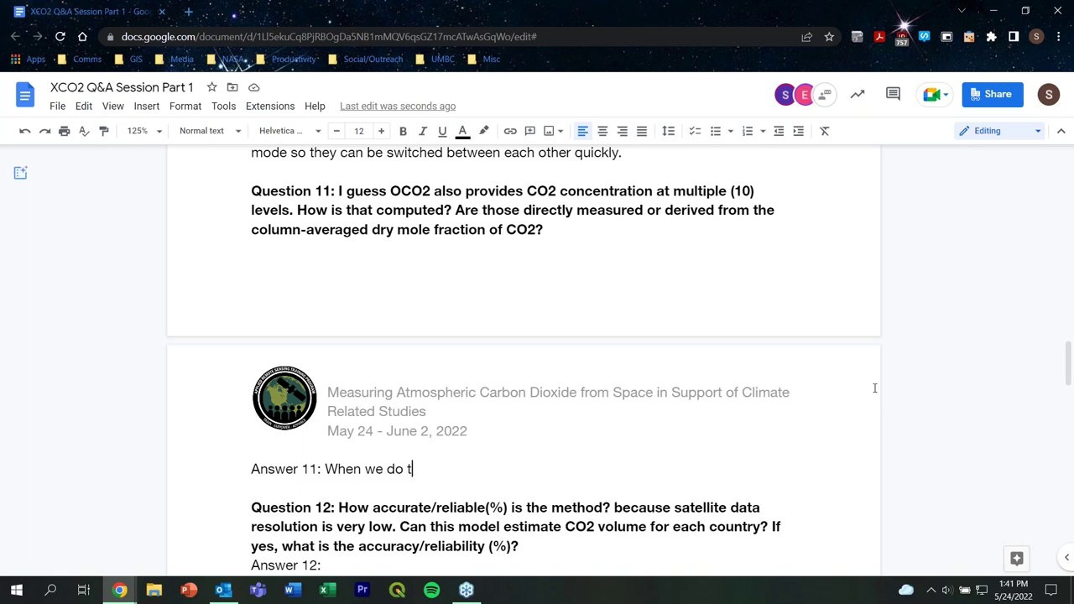
{"action": "key", "text": "BackSpace"}
{"action": "type", "text": "retrei"}
{"action": "type", "text": "ve "}
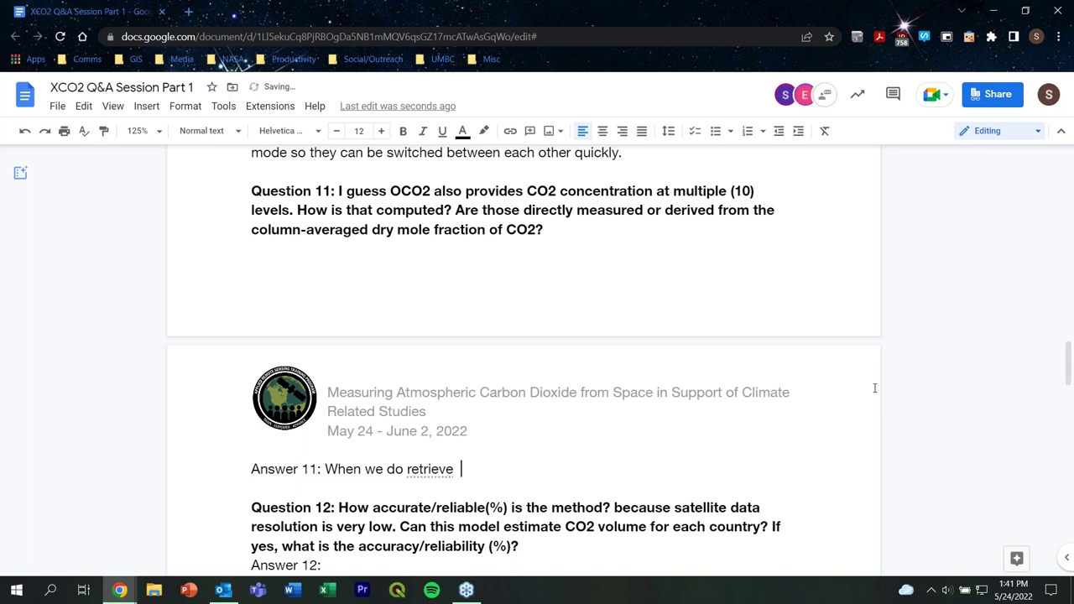
{"action": "type", "text": " a"}
{"action": "key", "text": "BackSpace"}
{"action": "key", "text": "BackSpace"}
{"action": "type", "text": "a profile, we do"}
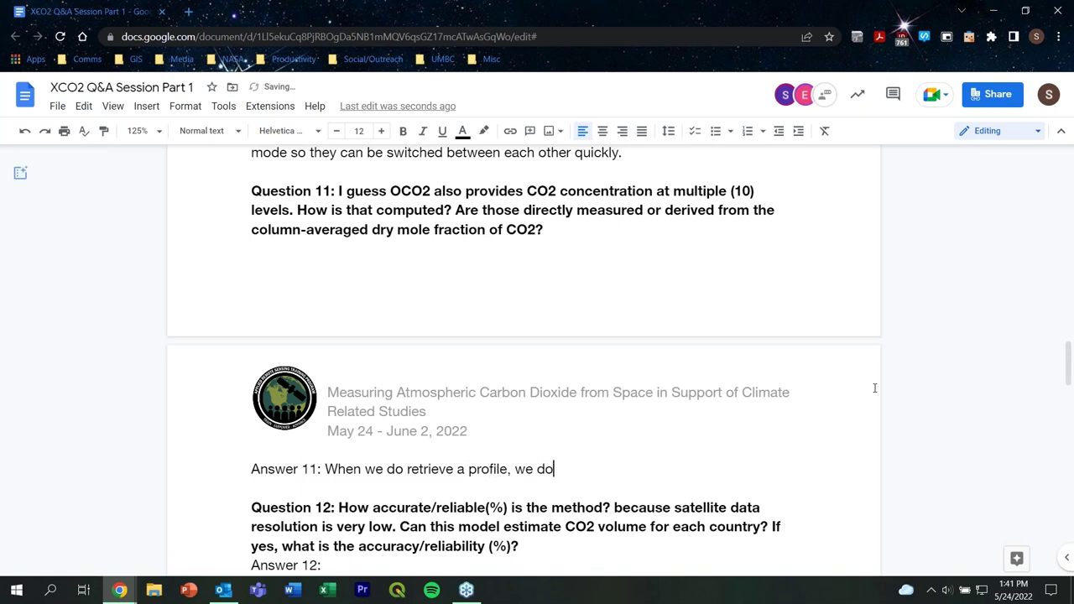
{"action": "type", "text": " a profile retre"}
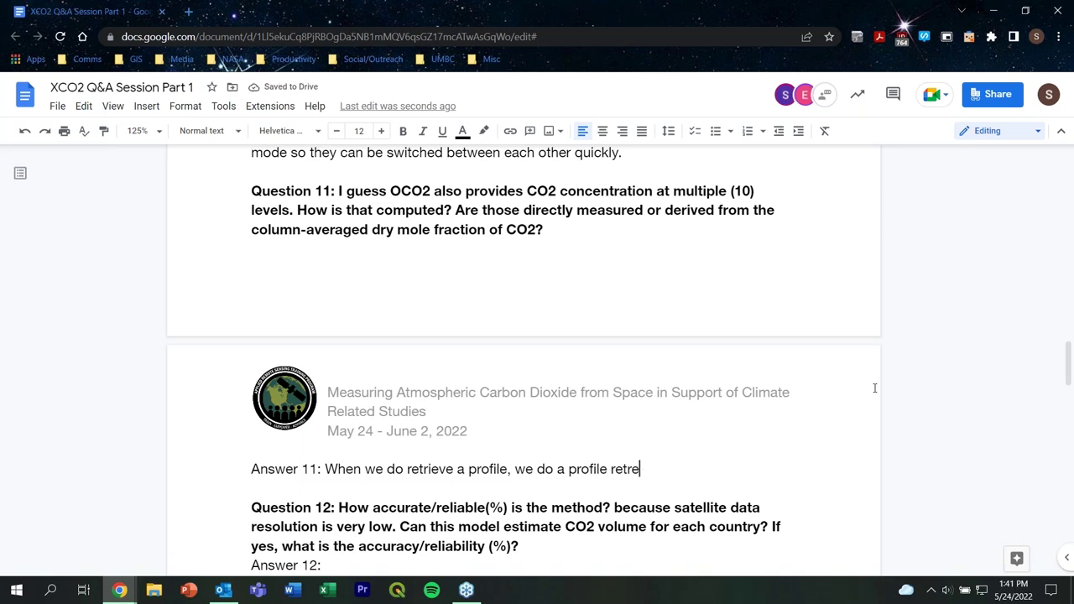
Add that the profile data is unused because biases make it not accurate enough.
{"action": "key", "text": "BackSpace"}
{"action": "type", "text": "ieve"}
{"action": "type", "text": "l, b"}
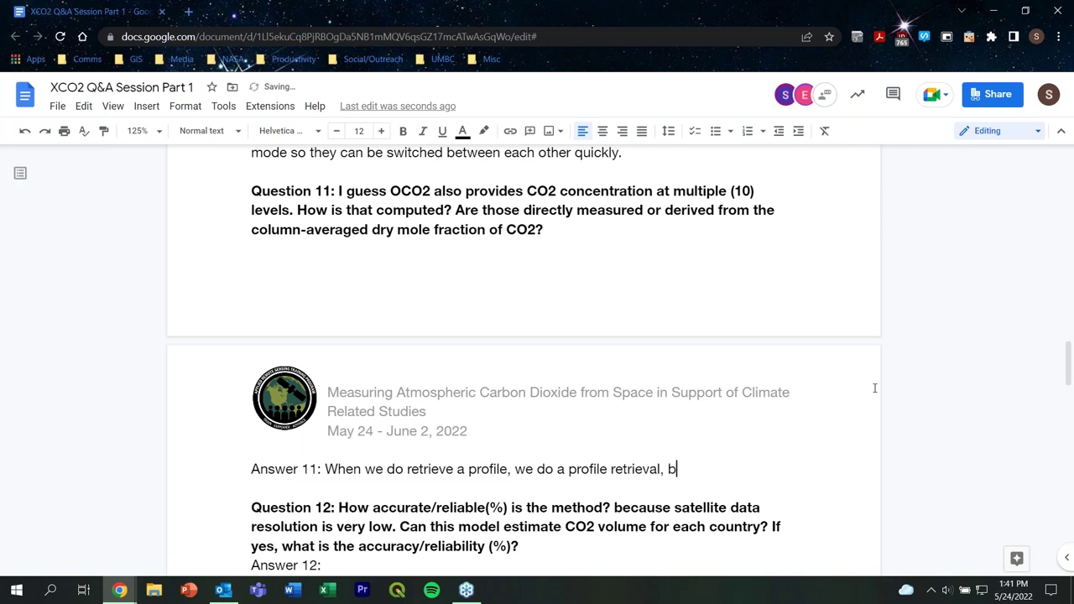
{"action": "type", "text": "ut we do not y"}
{"action": "key", "text": "BackSpace"}
{"action": "type", "text": "use the "}
{"action": "type", "text": "rete"}
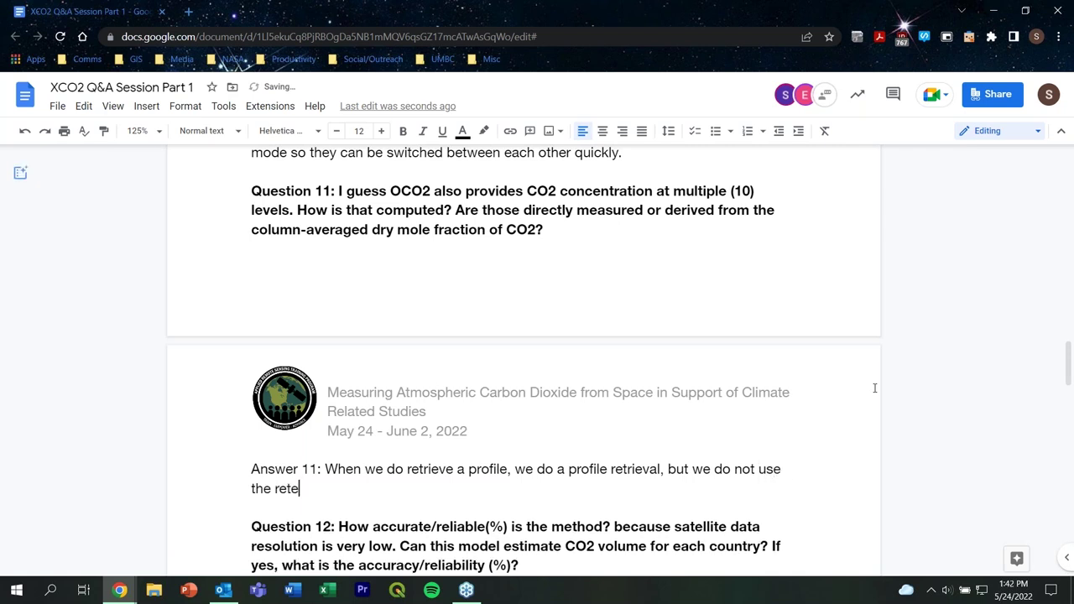
{"action": "key", "text": "BackSpace"}
{"action": "type", "text": "rieval "}
{"action": "type", "text": "dat"}
{"action": "key", "text": "BackSpace"}
{"action": "key", "text": "BackSpace"}
{"action": "key", "text": "BackSpace"}
{"action": "key", "text": "BackSpace"}
{"action": "key", "text": "BackSpace"}
{"action": "key", "text": "BackSpace"}
{"action": "key", "text": "BackSpace"}
{"action": "key", "text": "BackSpace"}
{"action": "key", "text": "BackSpace"}
{"action": "key", "text": "BackSpace"}
{"action": "key", "text": "BackSpace"}
{"action": "key", "text": "BackSpace"}
{"action": "key", "text": "BackSpace"}
{"action": "type", "text": "profile data. There"}
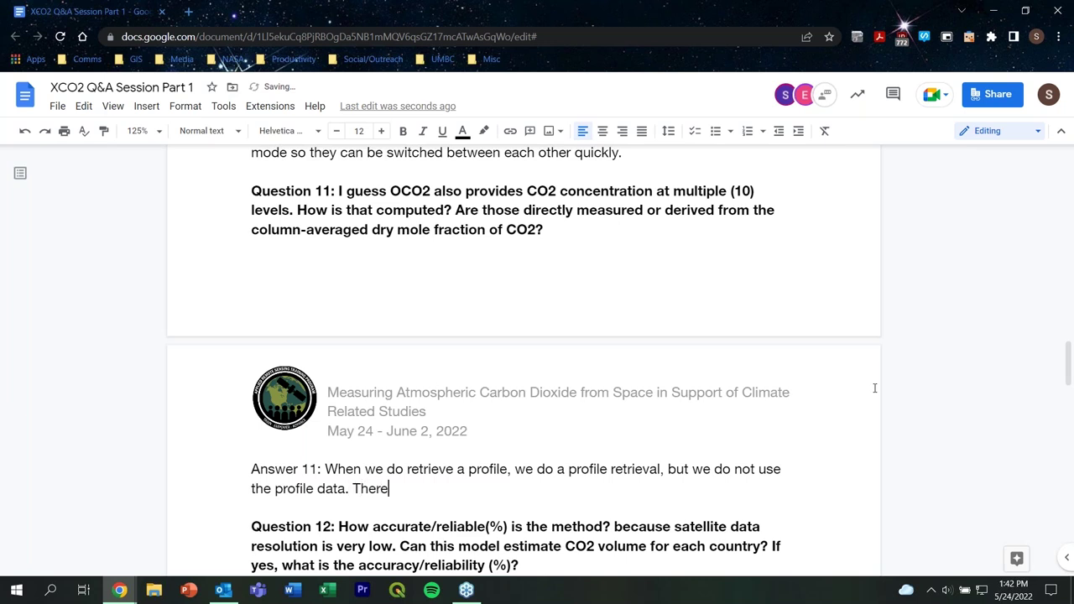
{"action": "type", "text": " are biases that make the data not accurate enough for use."}
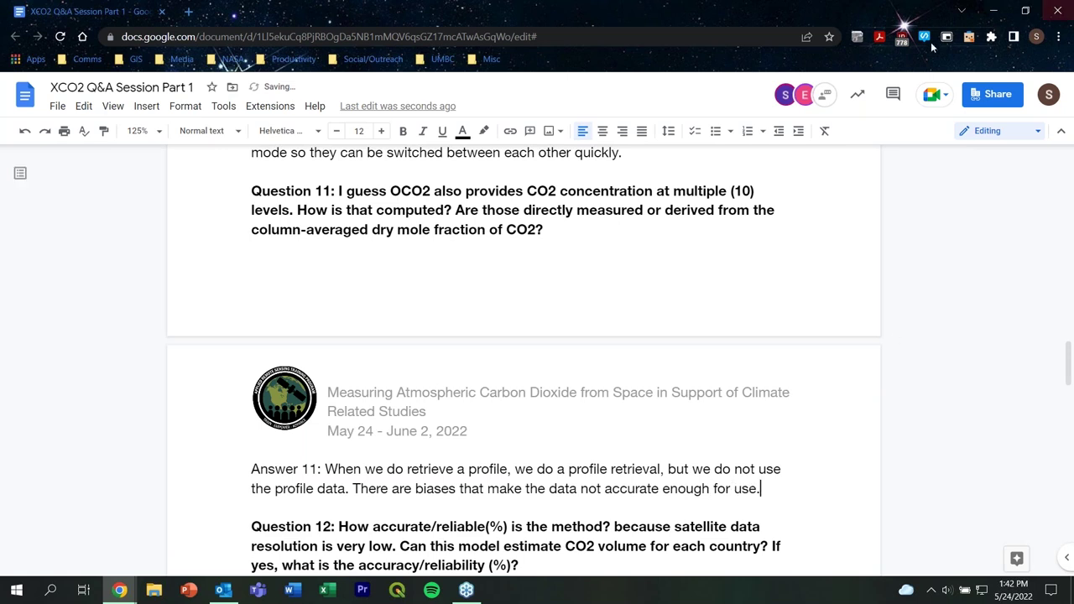
Write in Answer 12 that our bias-corrected XCO2 is good for 1 ppm.
{"action": "scroll", "coordinate": [383, 382], "scroll_direction": "down", "scroll_amount": 3}
{"action": "left_click", "coordinate": [384, 381]}
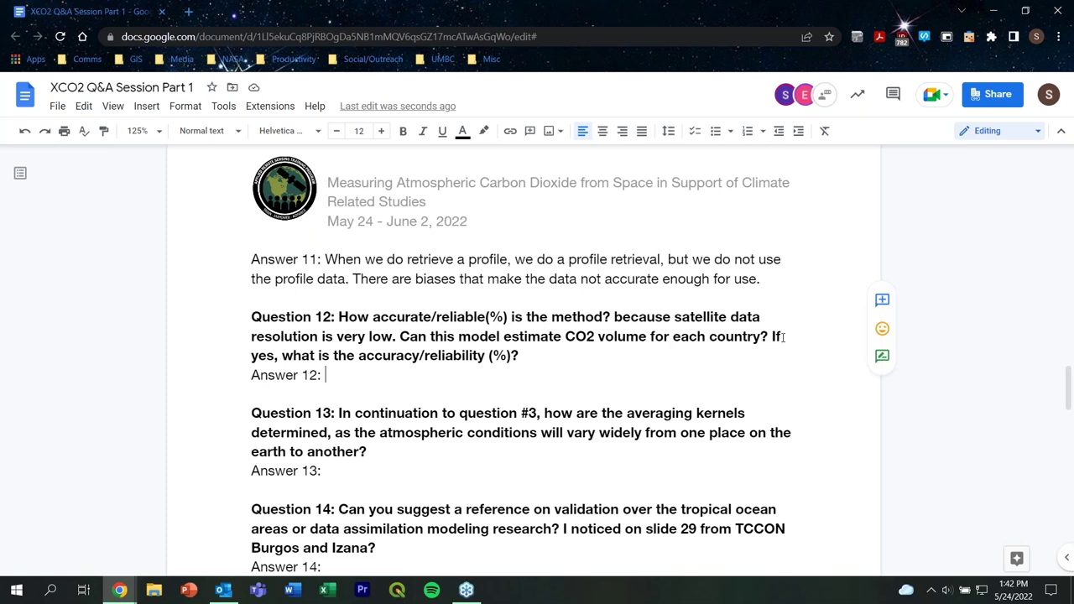
{"action": "type", "text": "Our XCO2"}
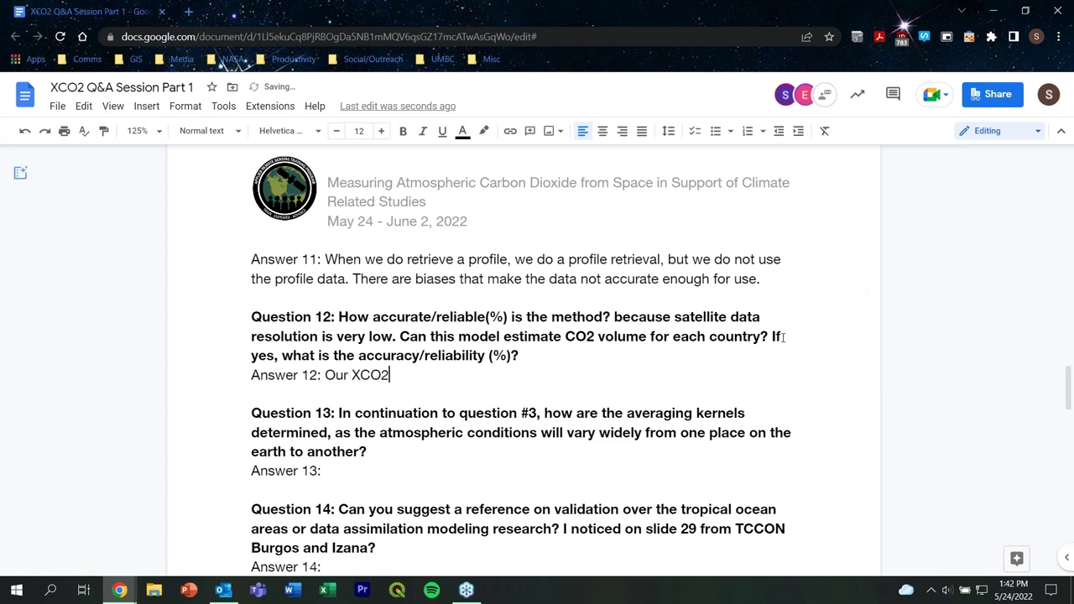
{"action": "type", "text": " (bias correct"}
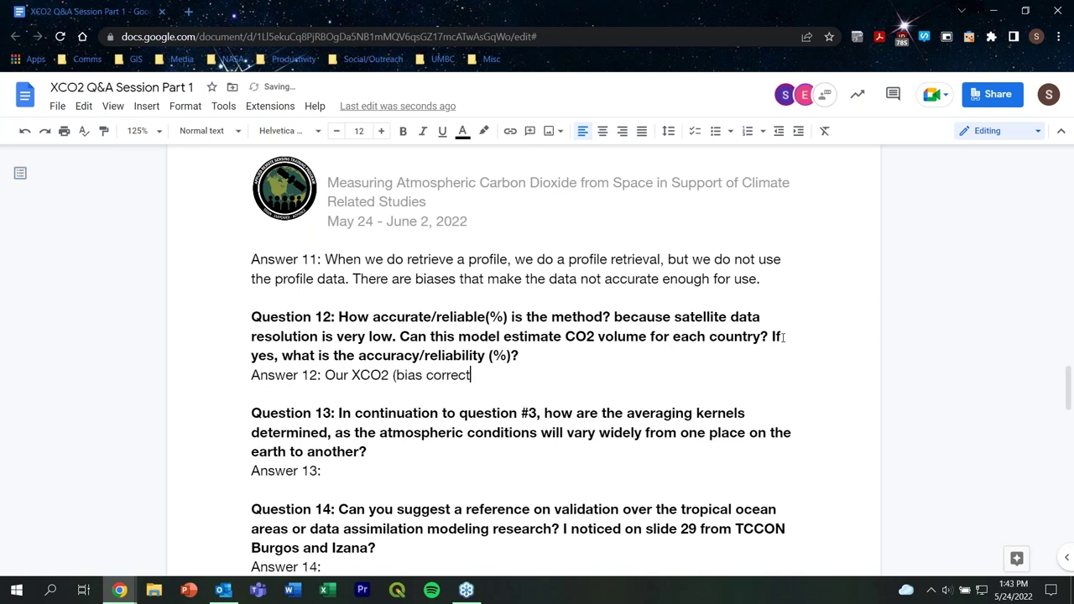
{"action": "type", "text": "ed) are good for "}
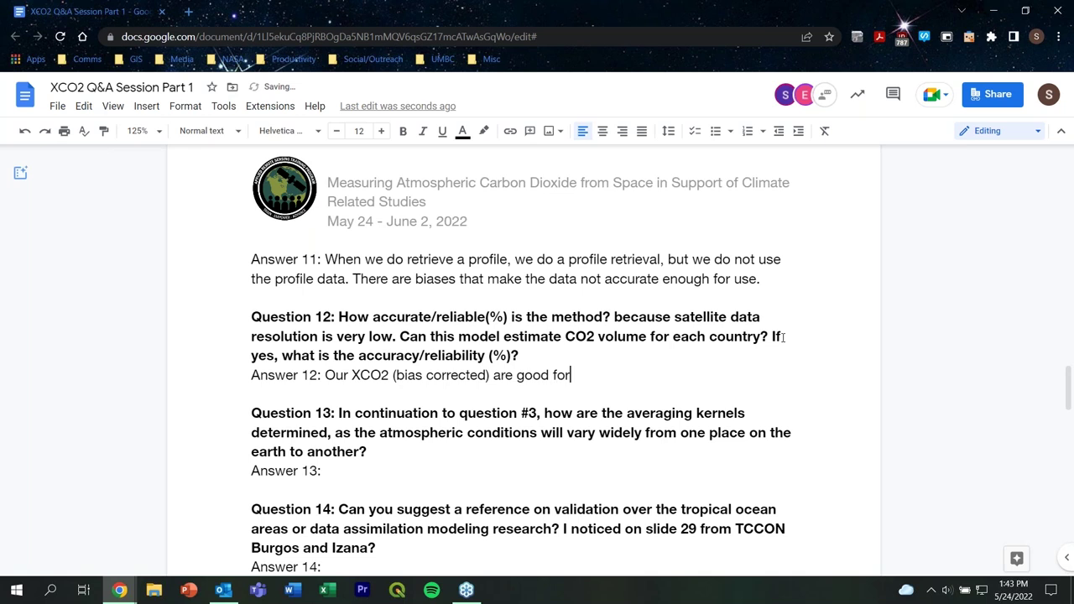
{"action": "type", "text": "1"}
{"action": "key", "text": "BackSpace"}
{"action": "key", "text": "BackSpace"}
{"action": "type", "text": "pm"}
{"action": "key", "text": "Left"}
{"action": "key", "text": "Left"}
{"action": "key", "text": "Left"}
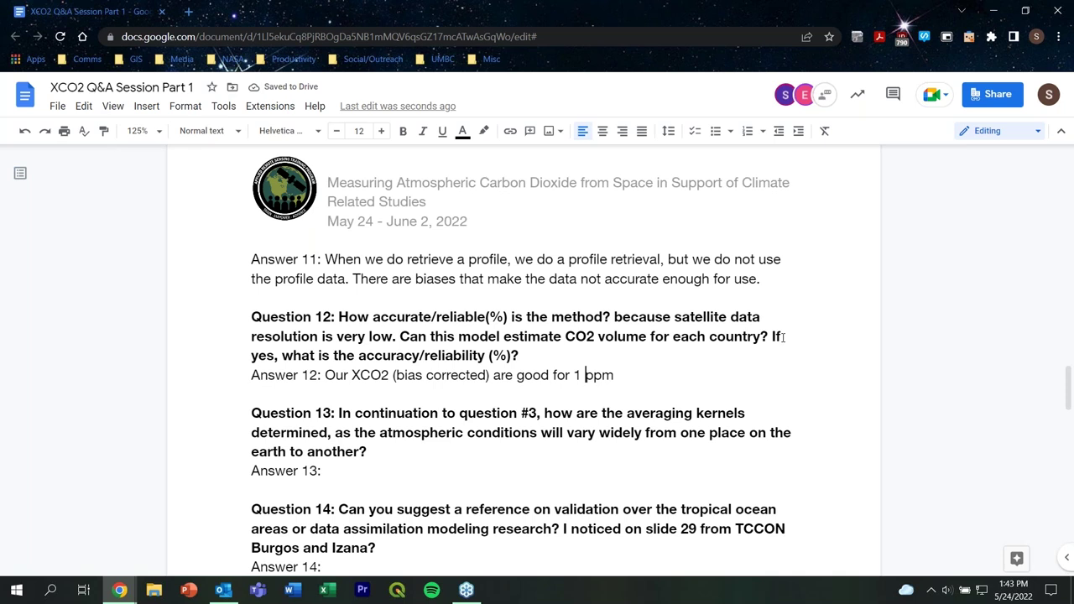
{"action": "key", "text": "Right"}
{"action": "key", "text": "Right"}
{"action": "key", "text": "Right"}
{"action": "type", "text": "."}
Mention country-level CO2 efforts and refer to the current ARSET CO2 training ending tomorrow.
{"action": "type", "text": "There are "}
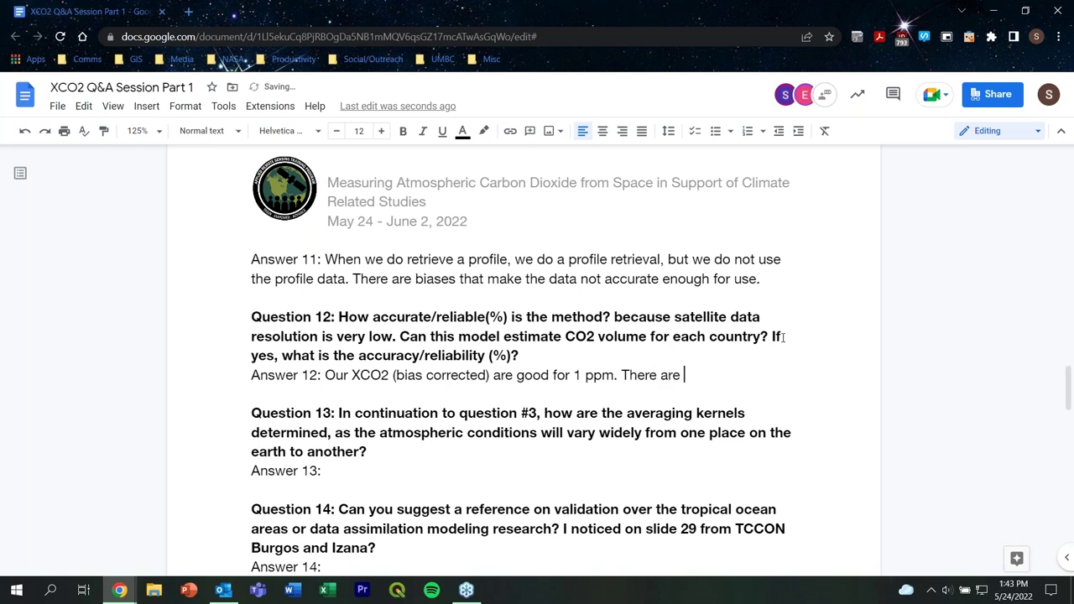
{"action": "type", "text": "efforts "}
{"action": "type", "text": "to meas"}
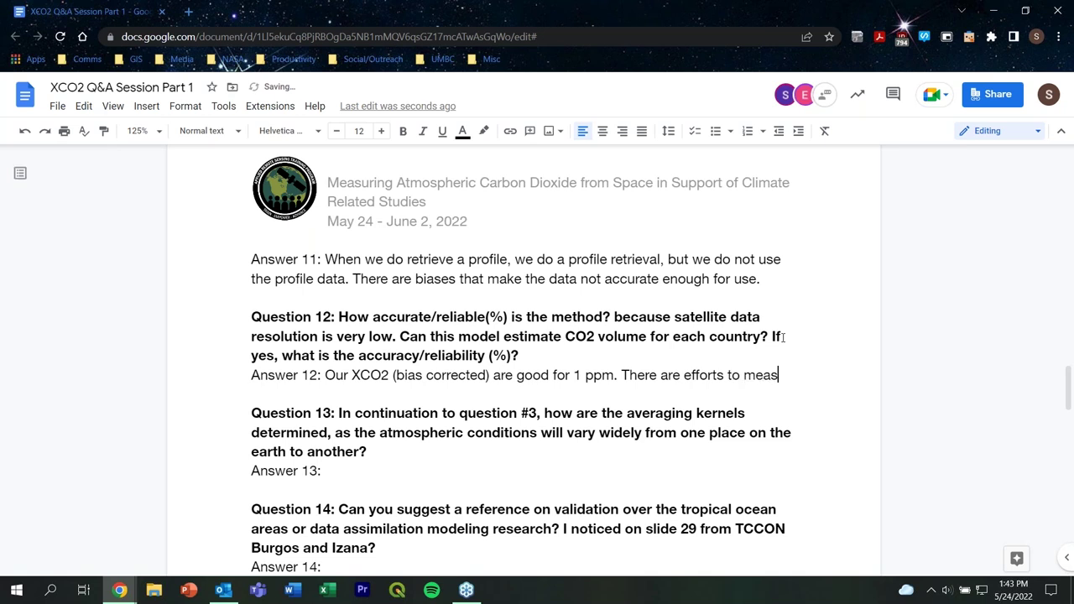
{"action": "type", "text": "ure CO"}
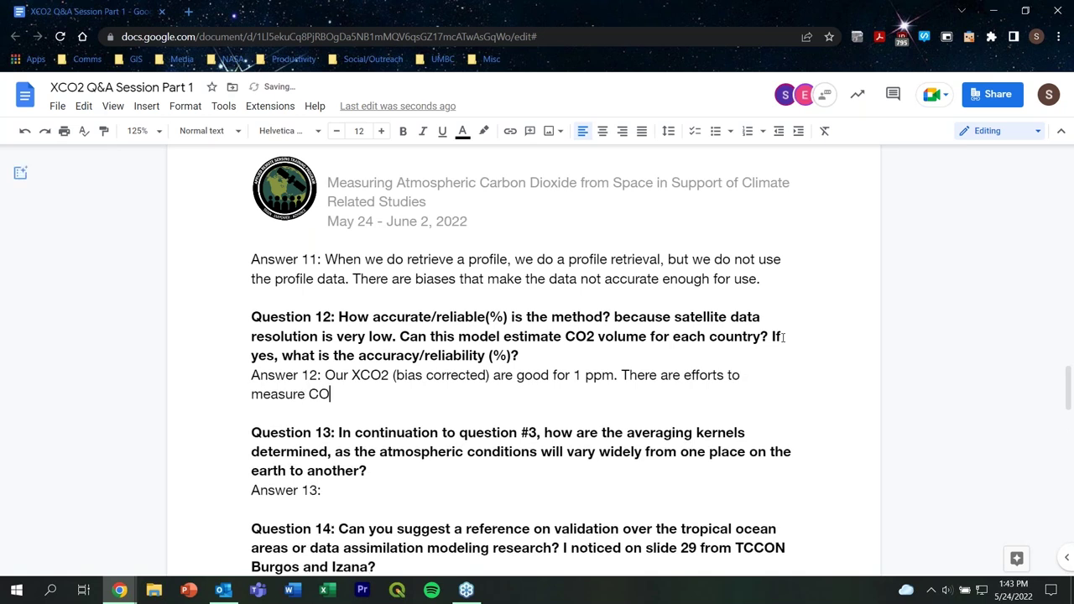
{"action": "type", "text": "2 data on a count"}
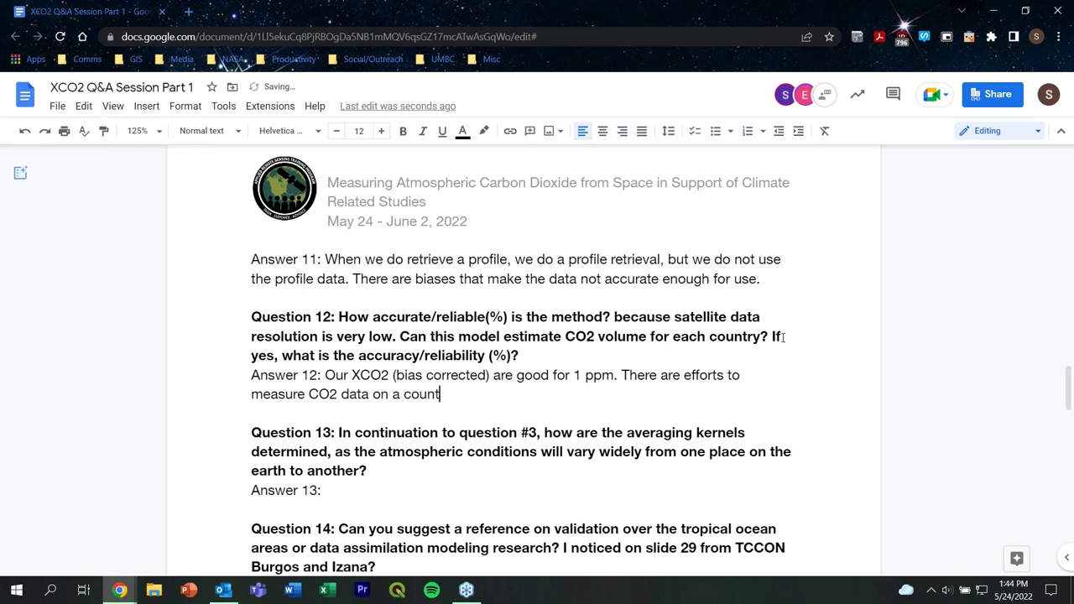
{"action": "type", "text": "ry level. Also refer "}
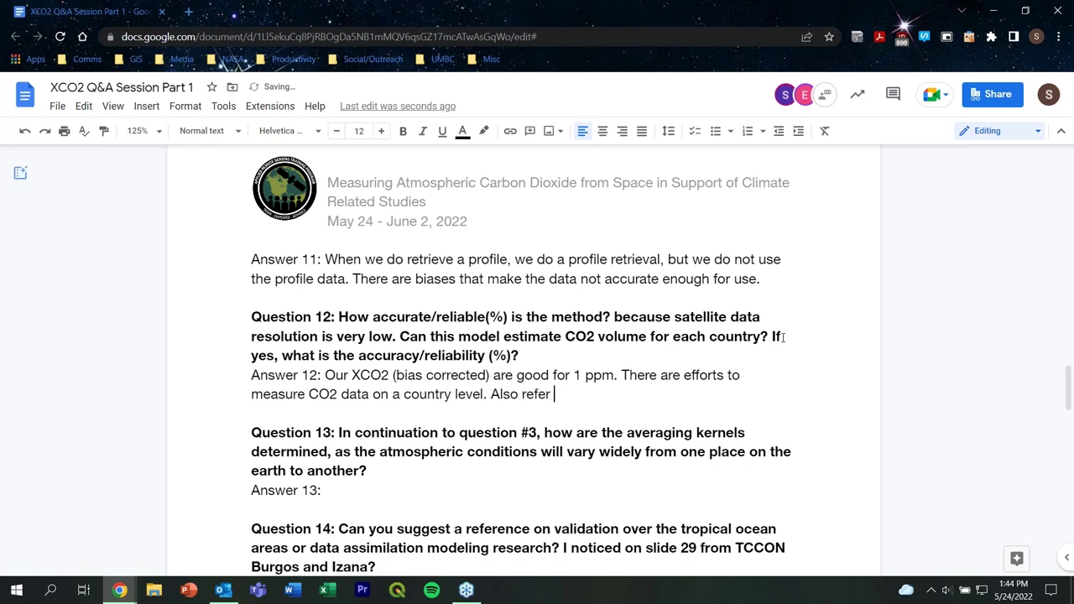
{"action": "type", "text": "to our current ARSET training on CO@"}
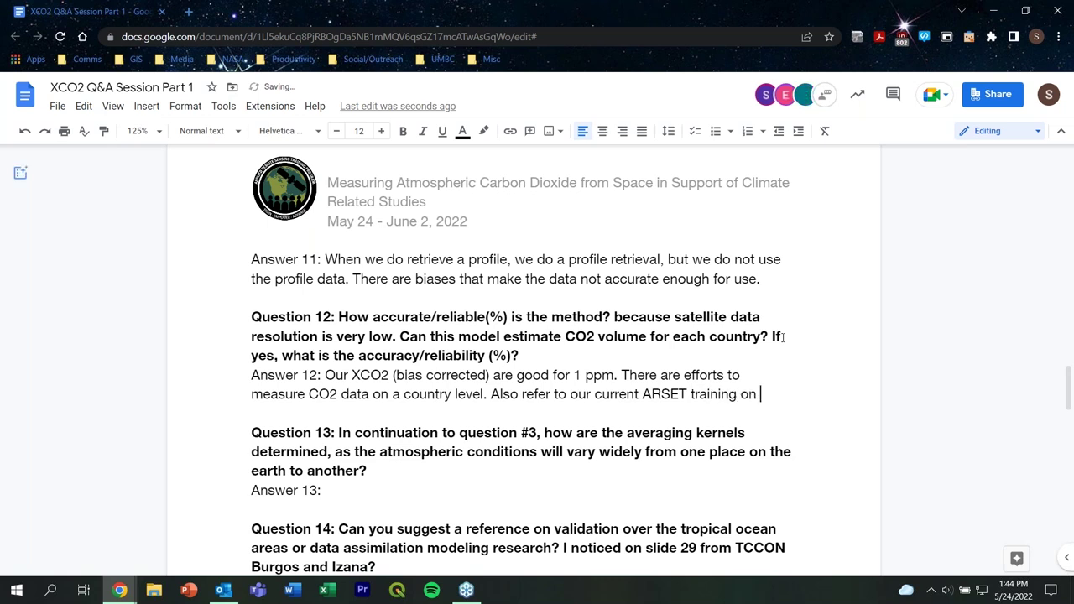
{"action": "key", "text": "BackSpace"}
{"action": "key", "text": "BackSpace"}
{"action": "type", "text": "2 that en"}
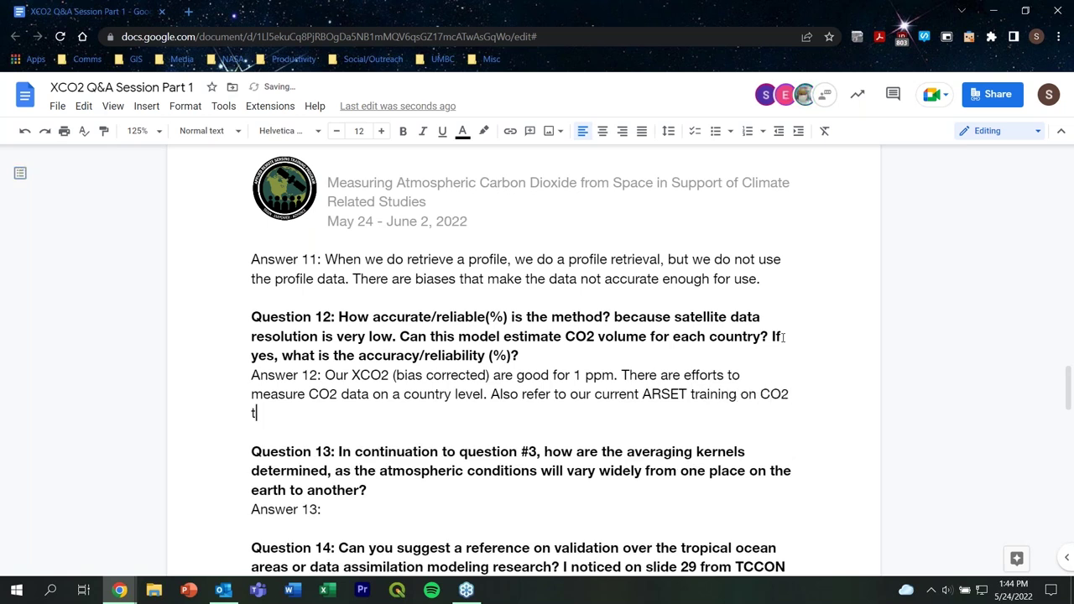
{"action": "key", "text": "BackSpace"}
{"action": "key", "text": "BackSpace"}
{"action": "type", "text": "ends tomorrow."}
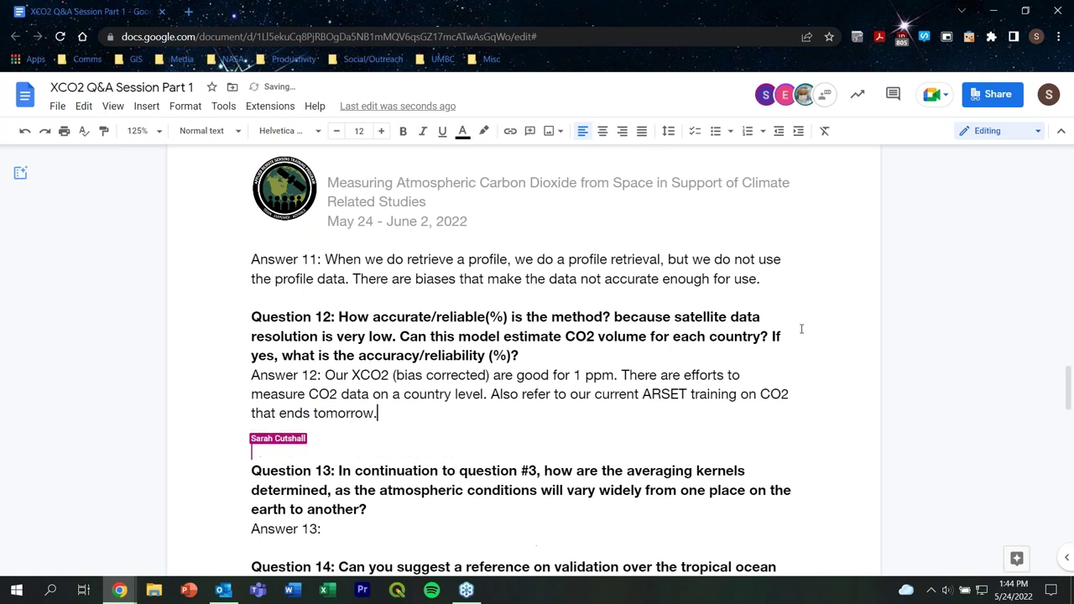
{"action": "double_click", "coordinate": [334, 532]}
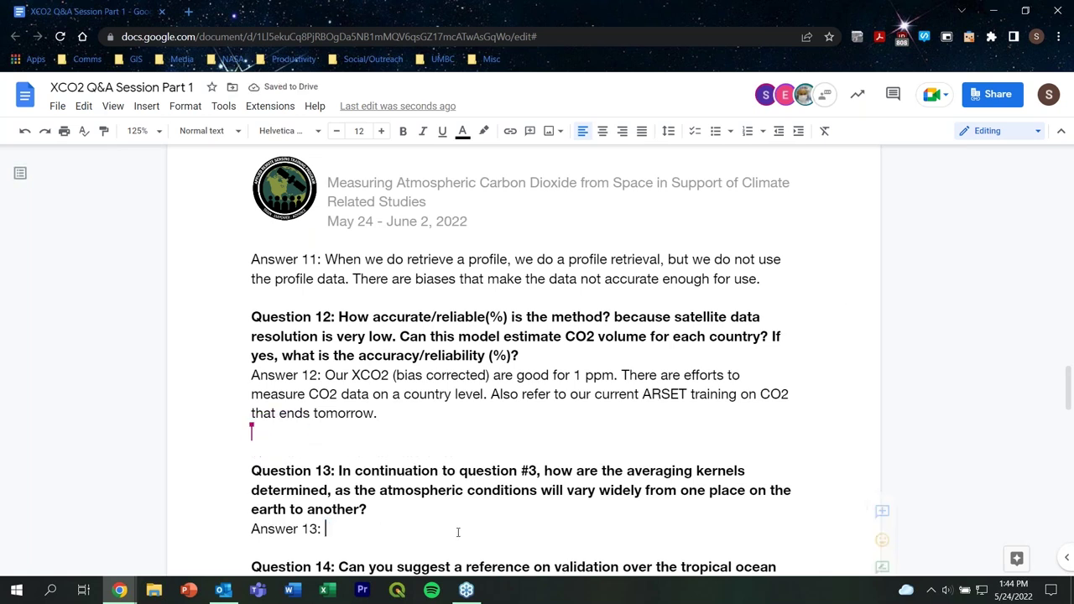
Write Answer 13: averaging kernels are computed for every scene based on our algorithm.
{"action": "scroll", "coordinate": [487, 532], "scroll_direction": "down", "scroll_amount": 1}
{"action": "scroll", "coordinate": [486, 508], "scroll_direction": "down", "scroll_amount": 1}
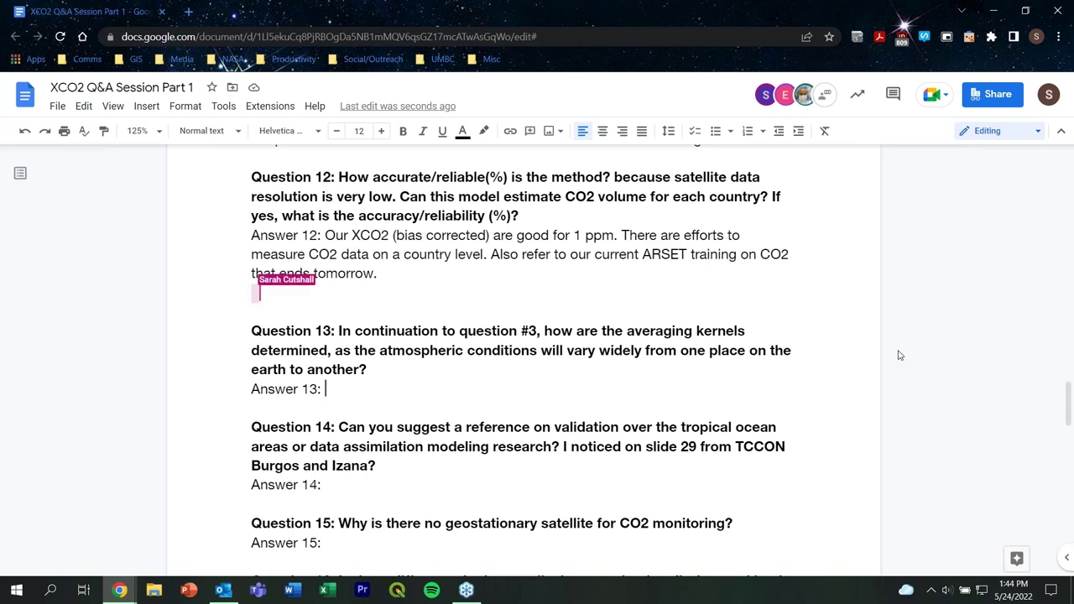
{"action": "type", "text": "So th"}
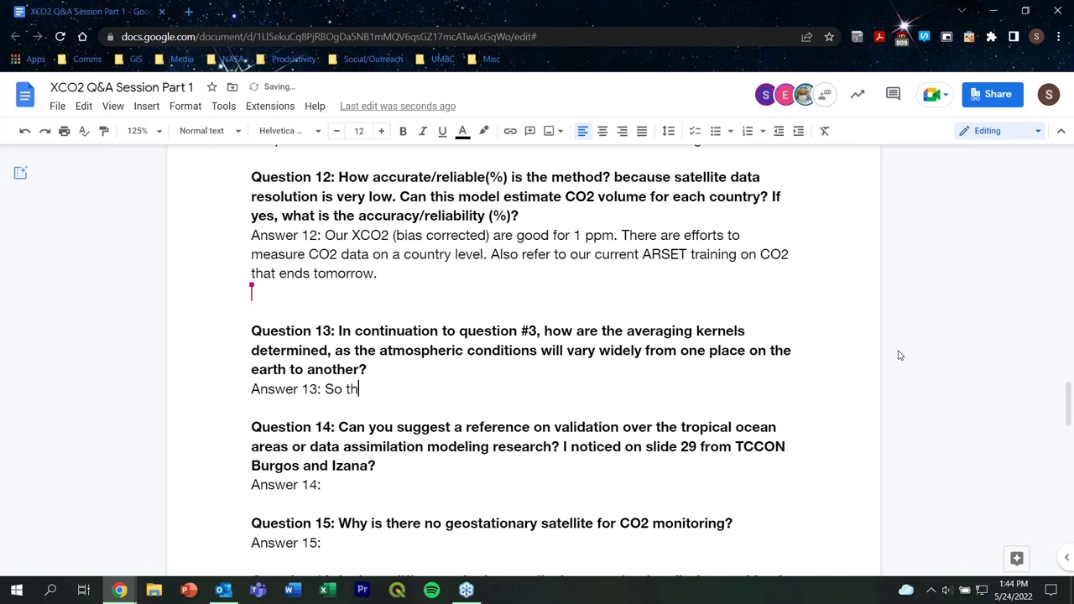
{"action": "type", "text": "e avaer"}
{"action": "key", "text": "BackSpace"}
{"action": "key", "text": "BackSpace"}
{"action": "key", "text": "BackSpace"}
{"action": "type", "text": "eral"}
{"action": "key", "text": "BackSpace"}
{"action": "type", "text": "ging"}
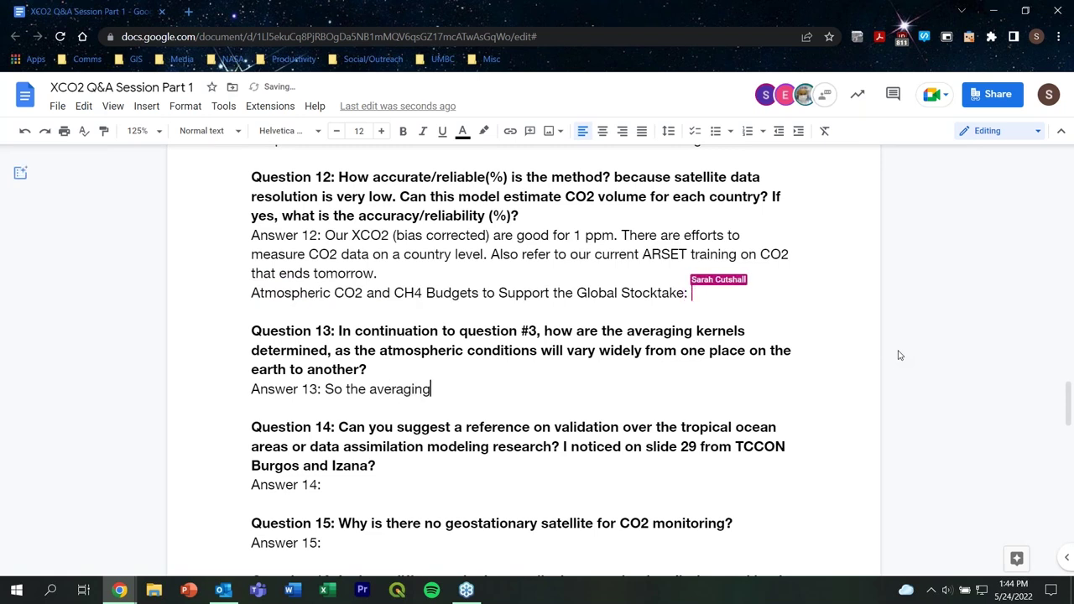
{"action": "type", "text": " kernel"}
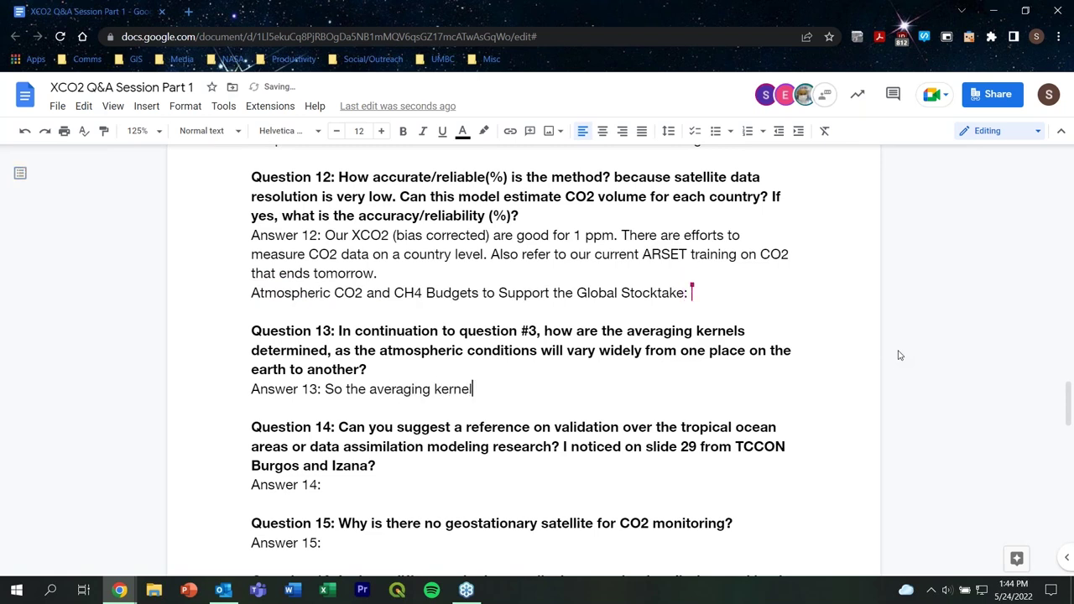
{"action": "key", "text": "BackSpace"}
{"action": "type", "text": "s are com"}
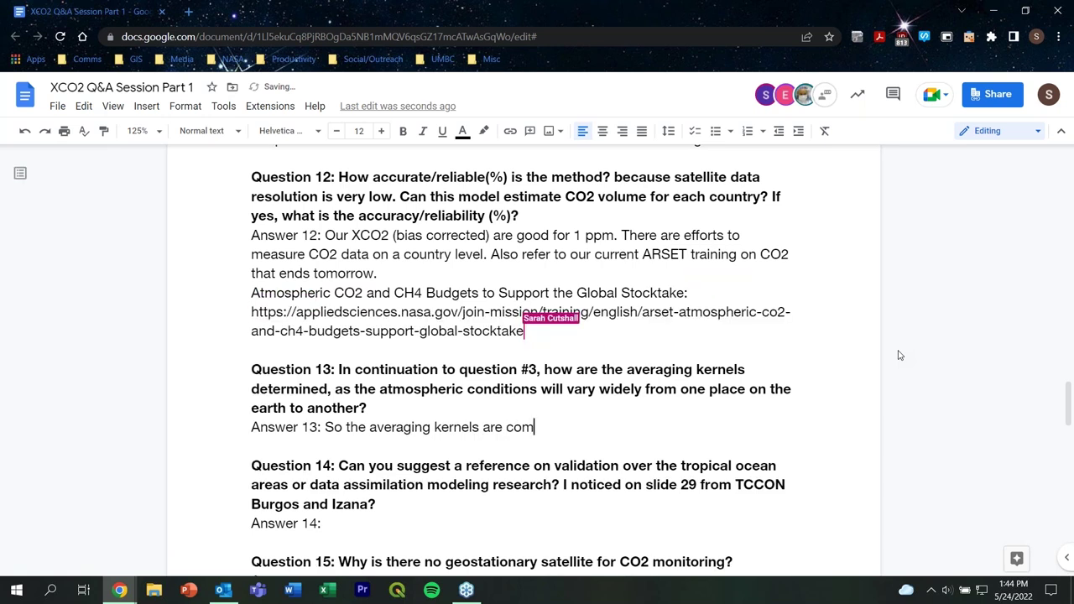
{"action": "type", "text": "puted for every sce"}
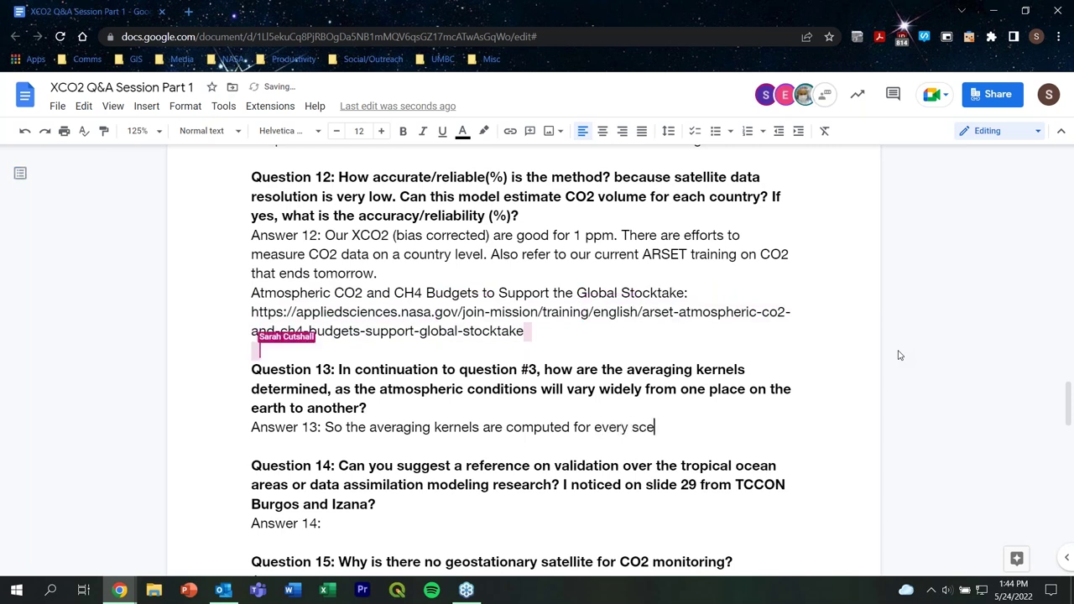
{"action": "type", "text": "ne "}
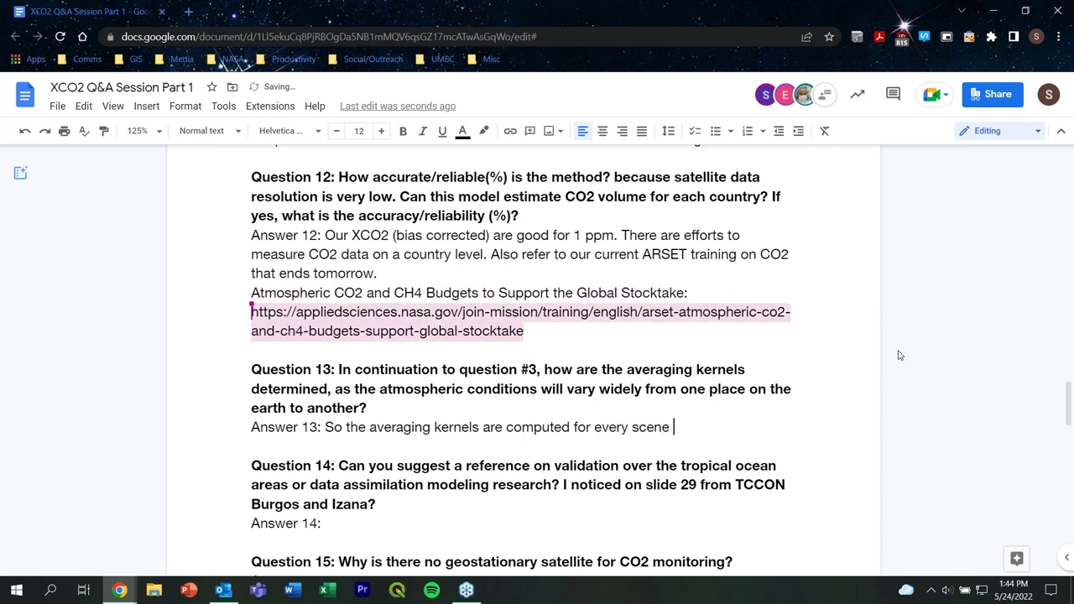
{"action": "type", "text": "basedon"}
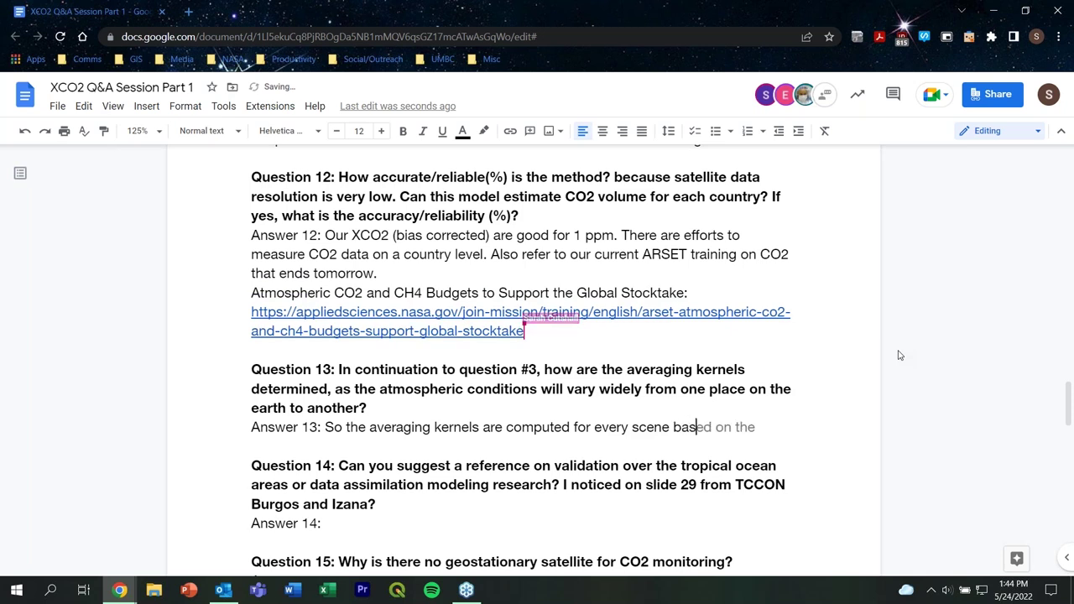
{"action": "key", "text": "BackSpace"}
{"action": "key", "text": "BackSpace"}
{"action": "type", "text": "on "}
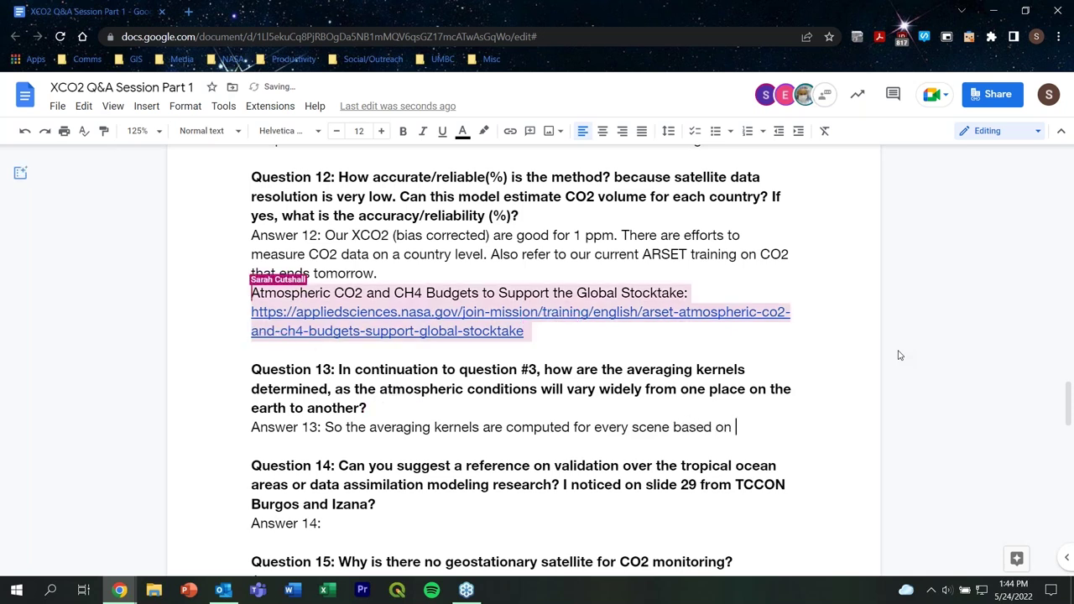
{"action": "type", "text": "our alg"}
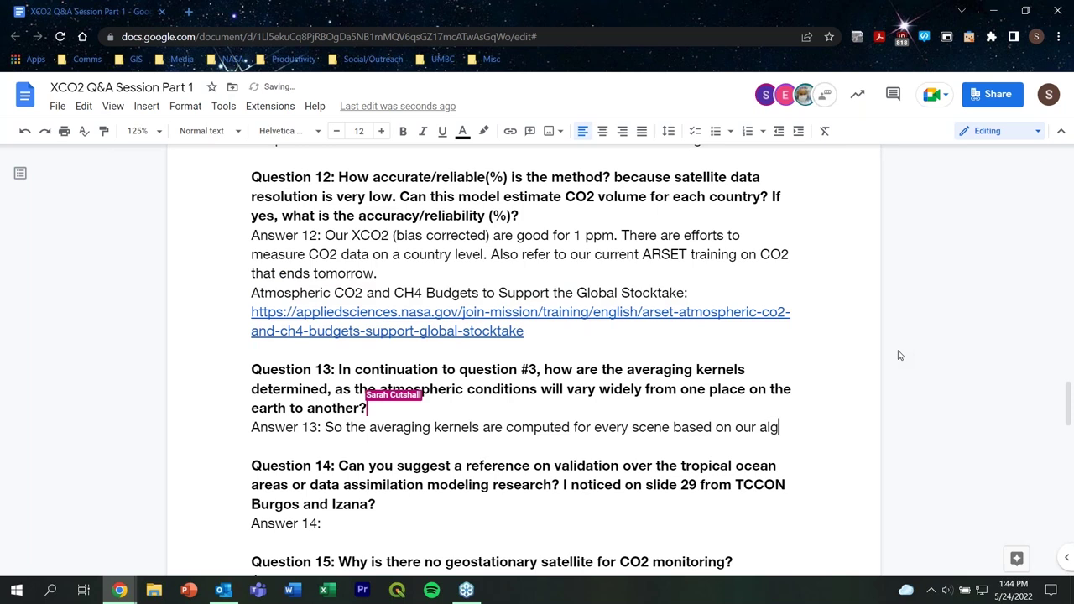
{"action": "type", "text": "orith"}
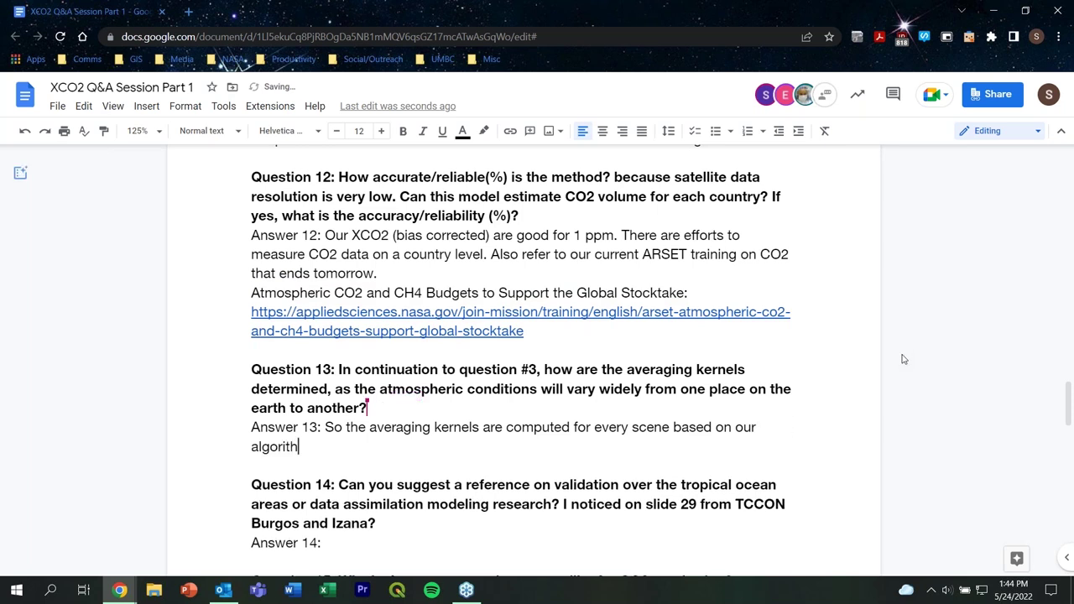
{"action": "type", "text": "m."}
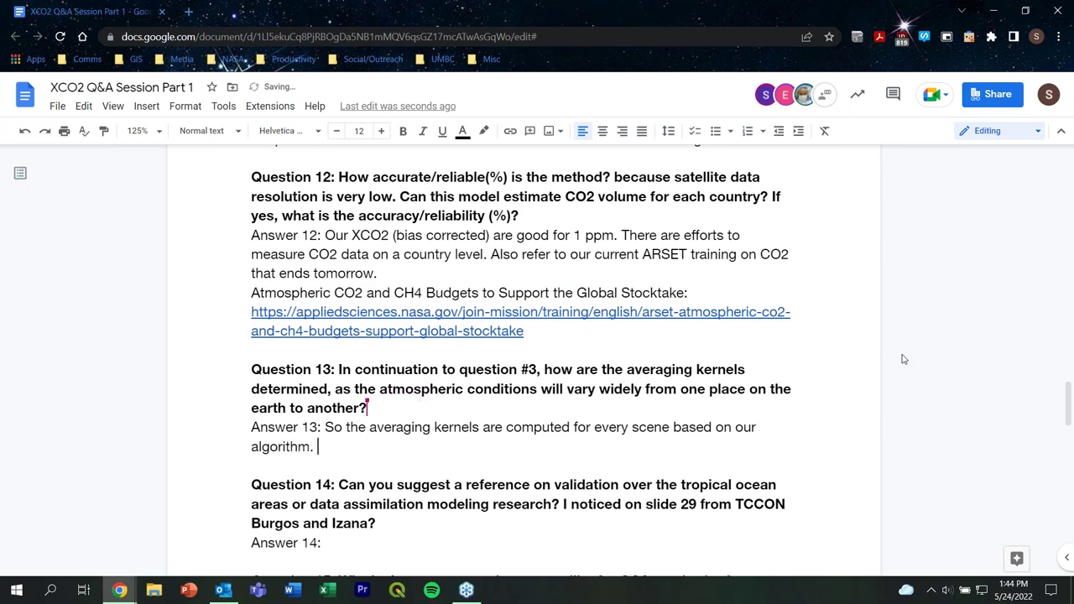
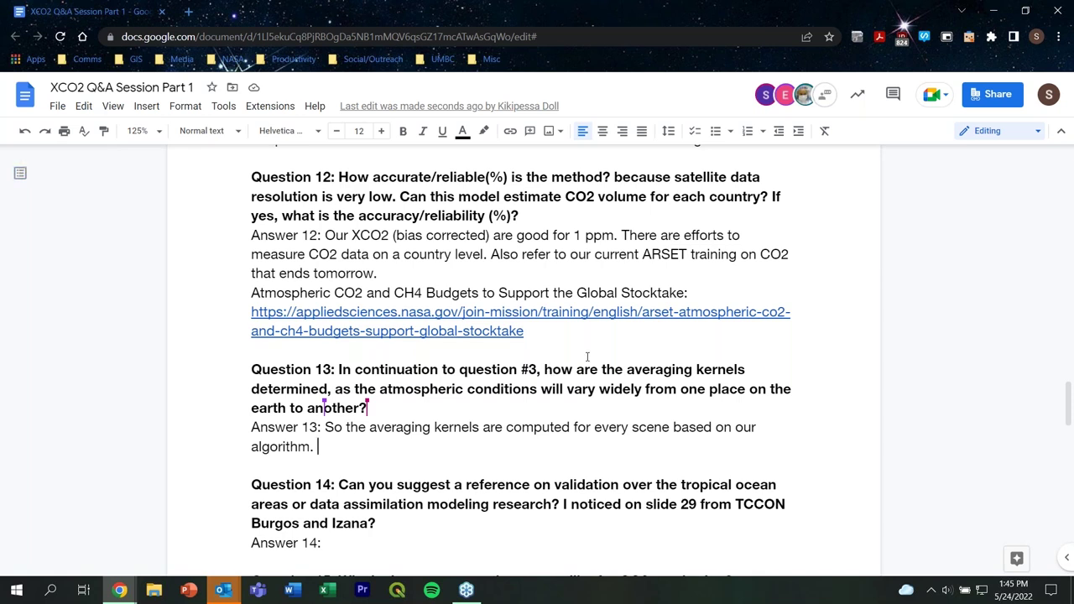
Begin Answer 14: 'Other TCCON stations that are relevant for tropical ocean areas include Darwin'.
{"action": "scroll", "coordinate": [604, 357], "scroll_direction": "down", "scroll_amount": 3}
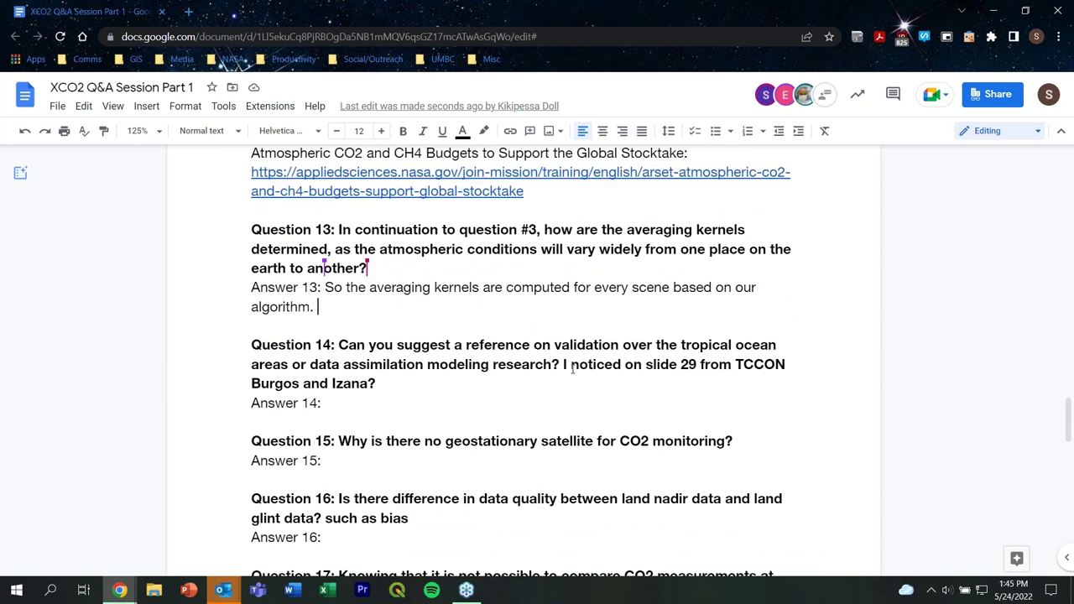
{"action": "left_click", "coordinate": [356, 401]}
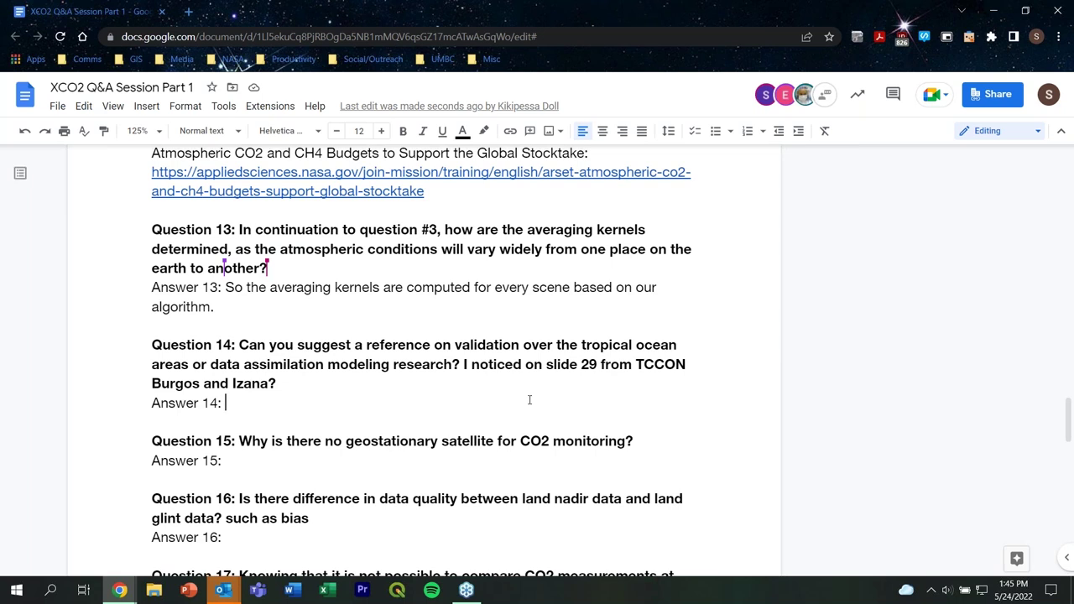
{"action": "type", "text": "Other "}
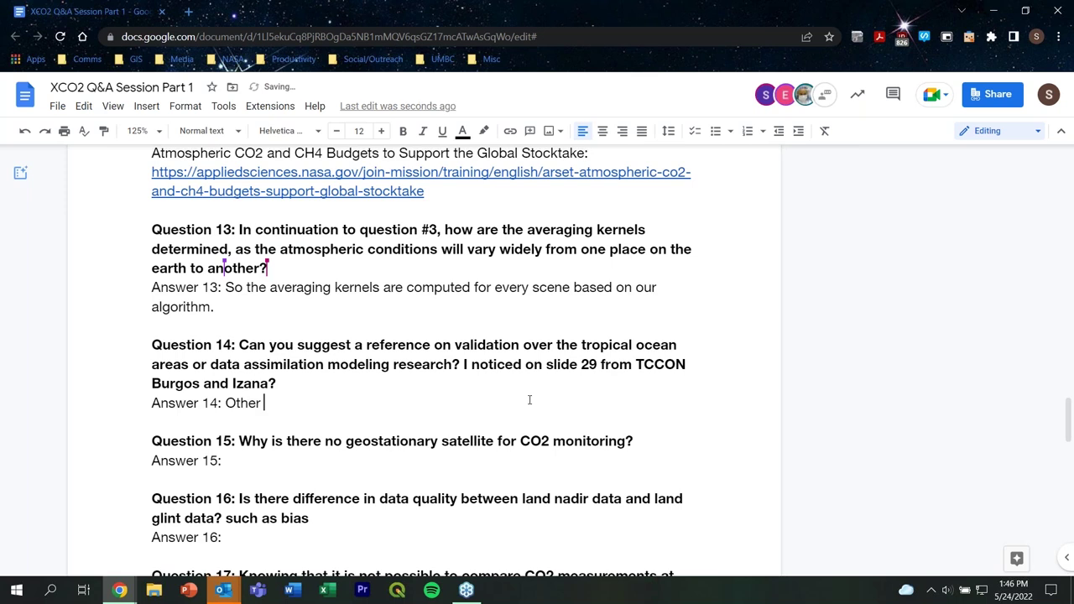
{"action": "type", "text": "TCCON stations that re"}
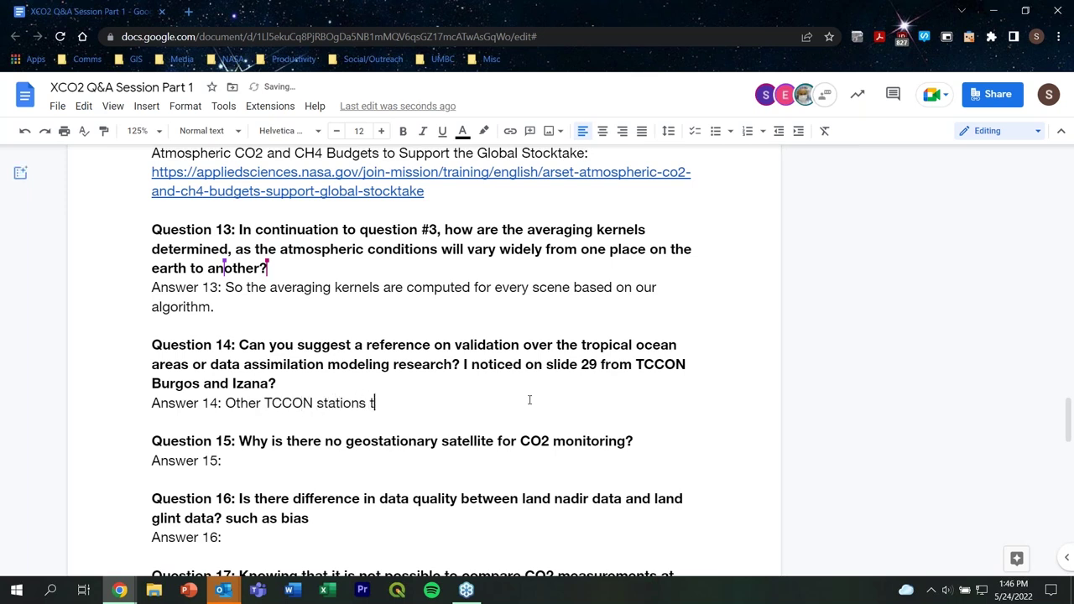
{"action": "key", "text": "BackSpace"}
{"action": "key", "text": "BackSpace"}
{"action": "type", "text": "are rev"}
{"action": "key", "text": "BackSpace"}
{"action": "type", "text": "levant t"}
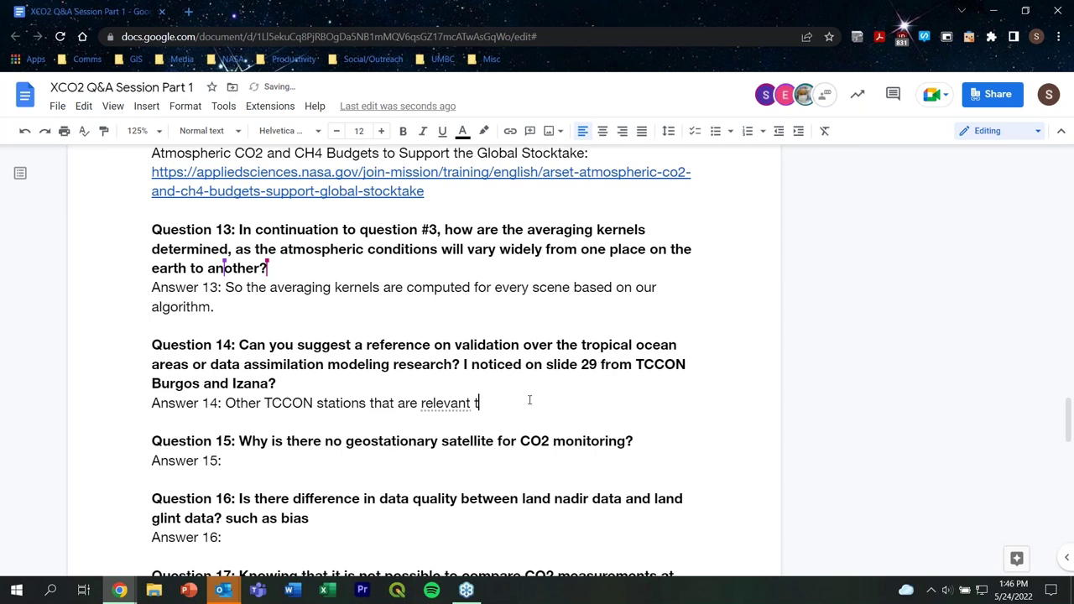
{"action": "key", "text": "BackSpace"}
{"action": "type", "text": "for tropical ocean "}
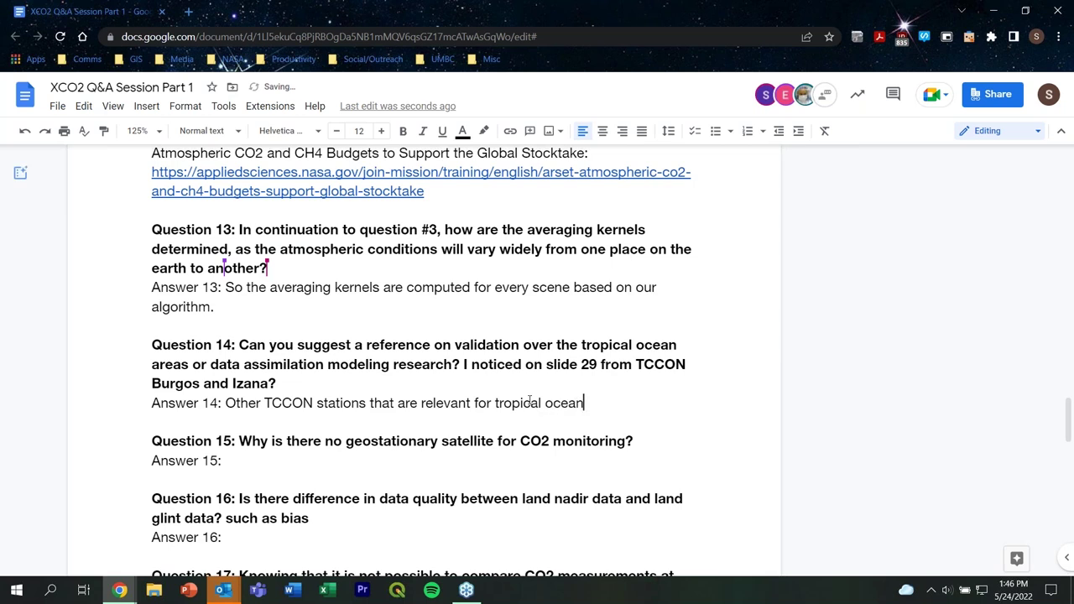
{"action": "type", "text": "areas include D"}
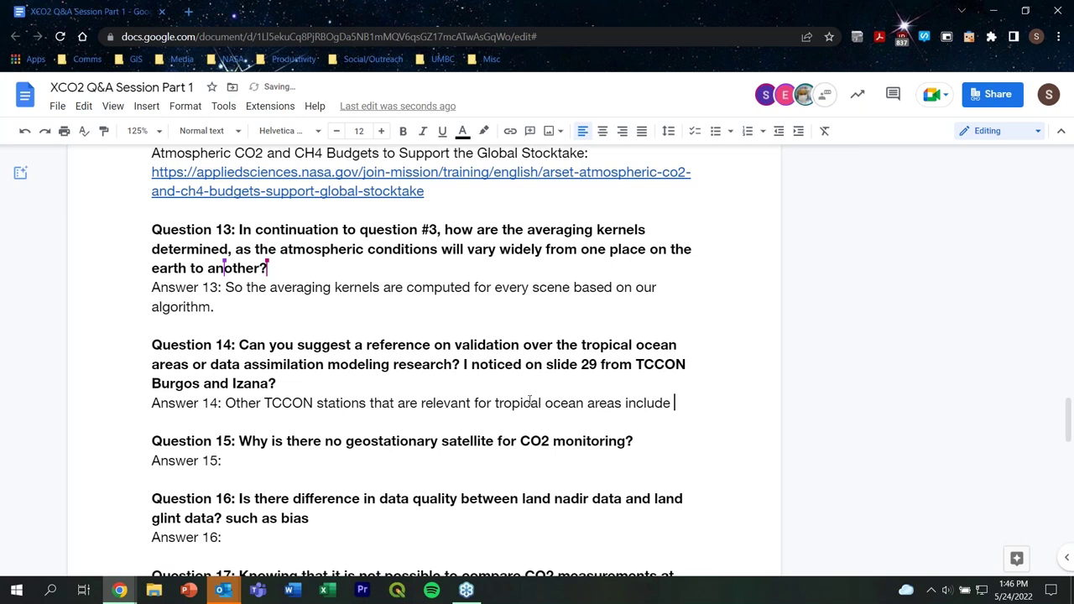
{"action": "type", "text": "arwin"}
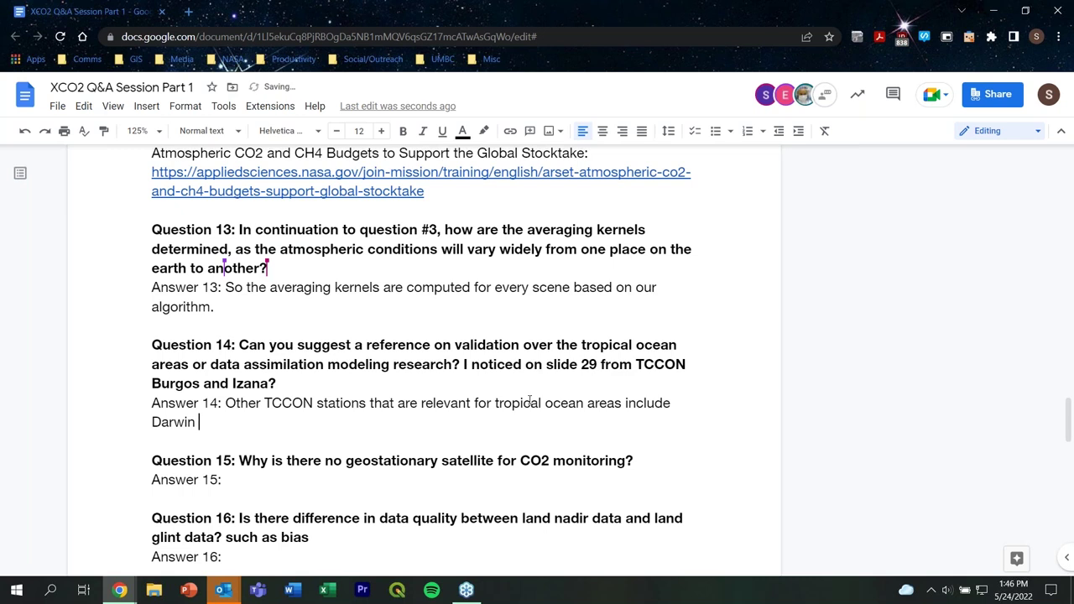
Finish the station list with ', Australia and Reunion Island.'.
{"action": "key", "text": "BackSpace"}
{"action": "type", "text": ", "}
{"action": "type", "text": "Nort"}
{"action": "type", "text": "h"}
{"action": "key", "text": "BackSpace"}
{"action": "key", "text": "BackSpace"}
{"action": "key", "text": "BackSpace"}
{"action": "key", "text": "BackSpace"}
{"action": "type", "text": "Australia and re"}
{"action": "key", "text": "BackSpace"}
{"action": "key", "text": "BackSpace"}
{"action": "type", "text": "Reunion ISland"}
{"action": "key", "text": "BackSpace"}
{"action": "key", "text": "BackSpace"}
{"action": "key", "text": "BackSpace"}
{"action": "key", "text": "BackSpace"}
{"action": "key", "text": "BackSpace"}
{"action": "type", "text": "sland."}
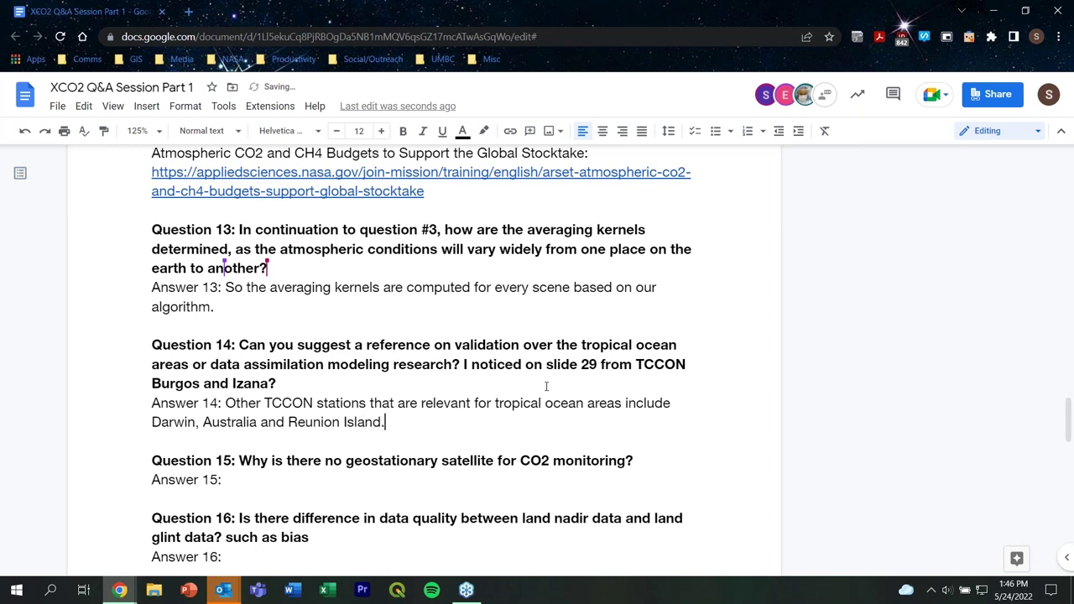
{"action": "left_click", "coordinate": [231, 482]}
Write Answer 15: NASA plans to launch geostationary satellite Geo Carb, launching in the next few years.
{"action": "scroll", "coordinate": [237, 485], "scroll_direction": "down", "scroll_amount": 1}
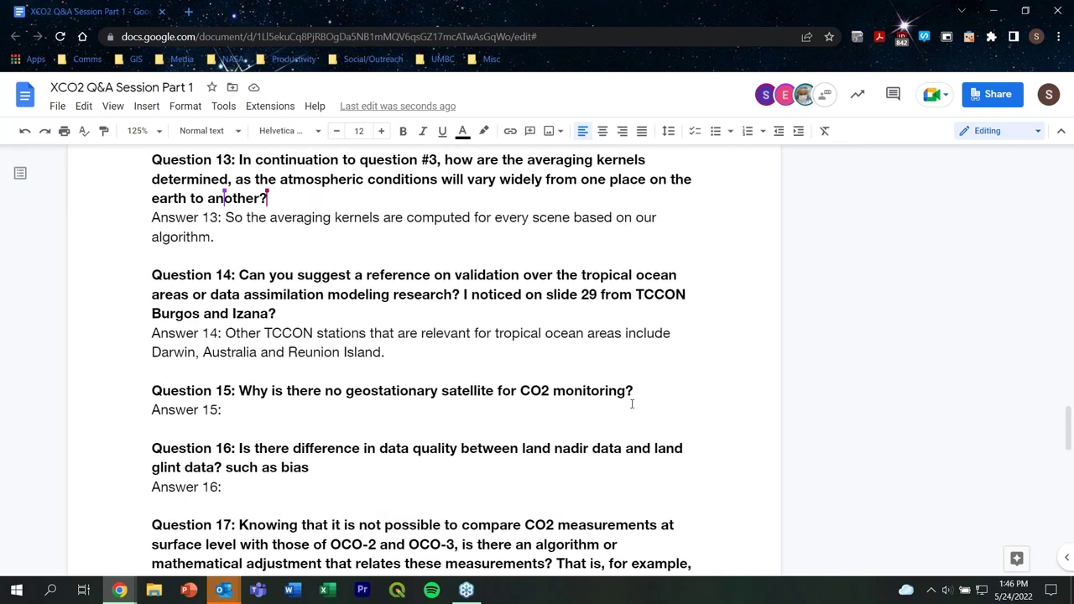
{"action": "type", "text": "NASA "}
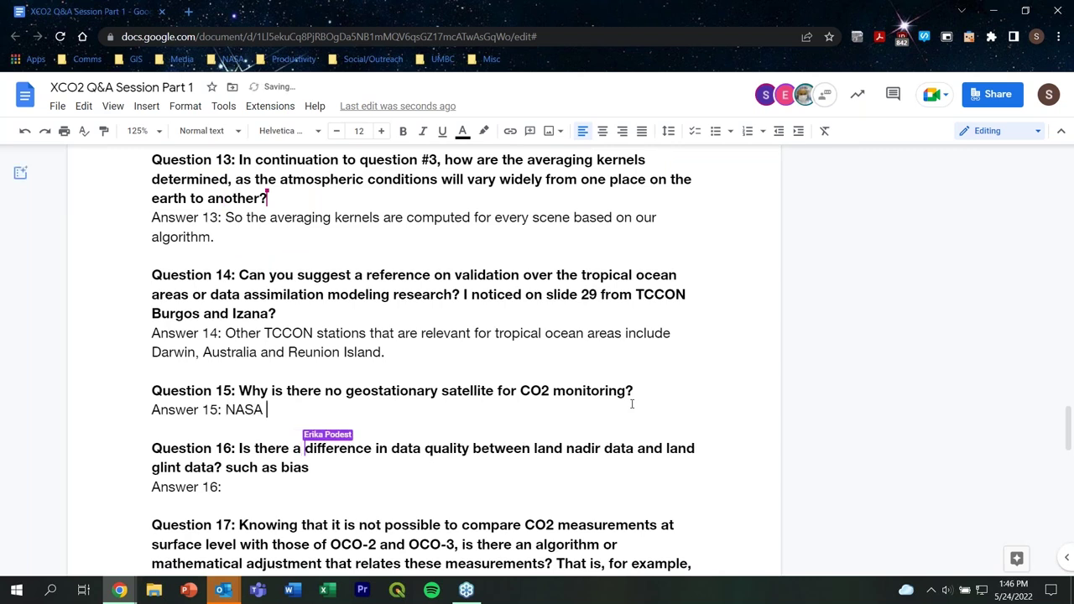
{"action": "type", "text": "has plans "}
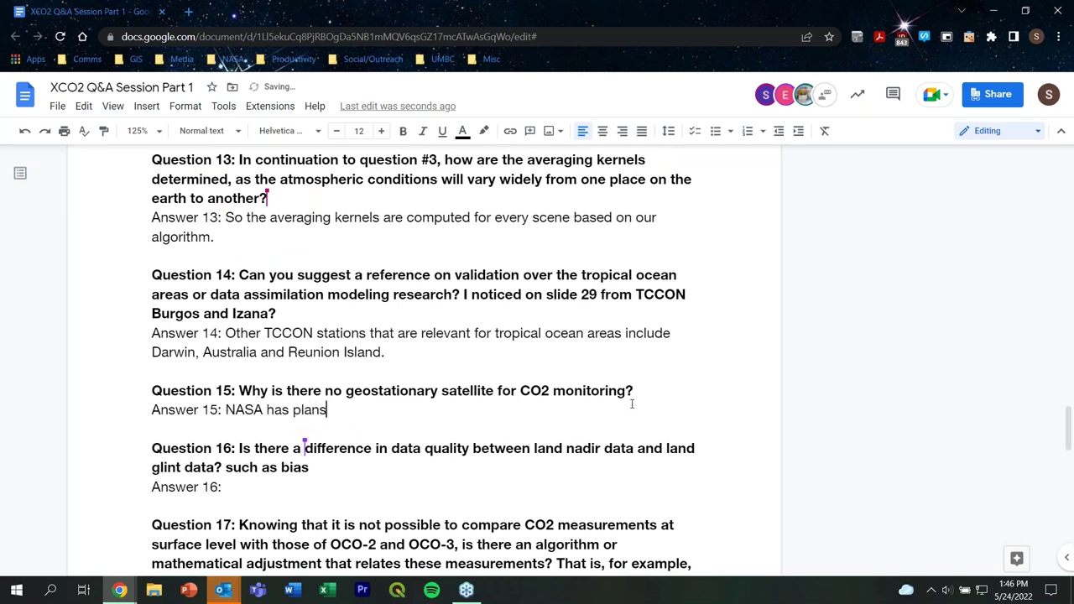
{"action": "type", "text": "to launch a geostationary sat"}
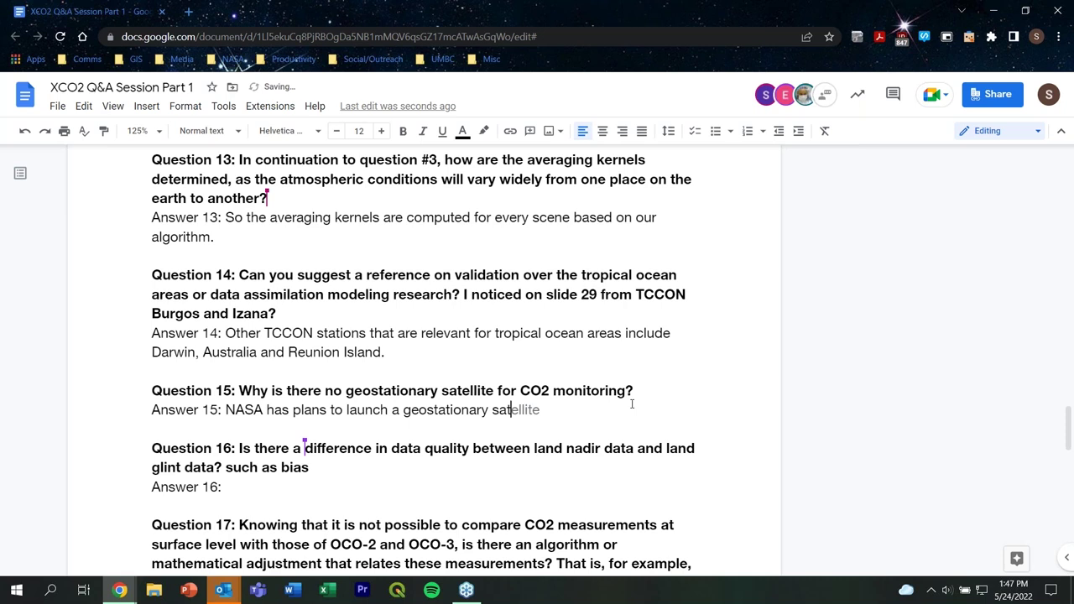
{"action": "type", "text": " ellite calle"}
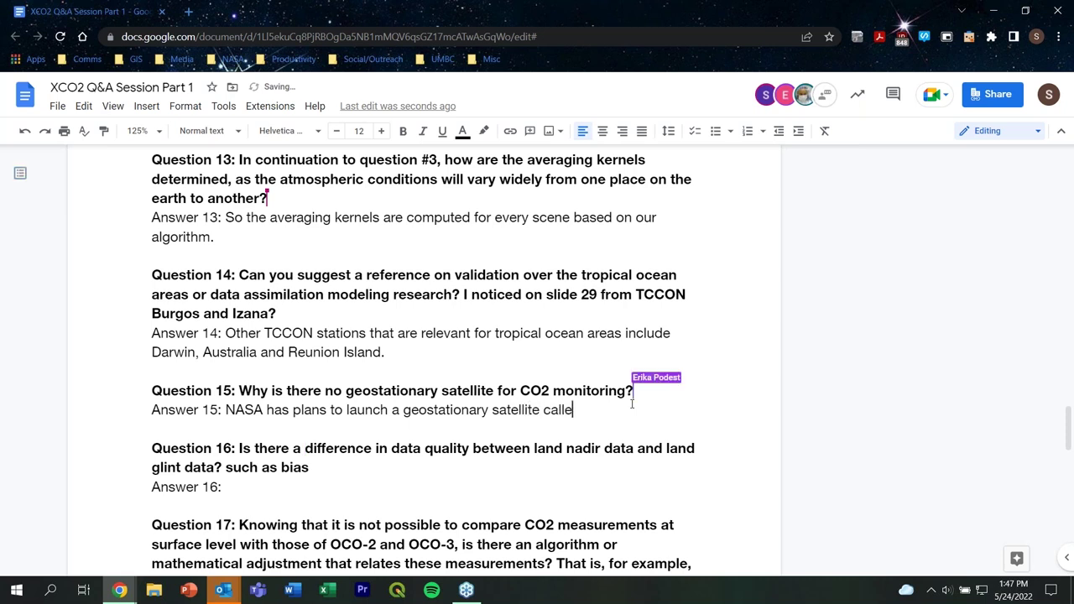
{"action": "type", "text": "d Geo Carb is"}
{"action": "key", "text": "BackSpace"}
{"action": "key", "text": "BackSpace"}
{"action": "type", "text": "and will be luanched in the next few years."}
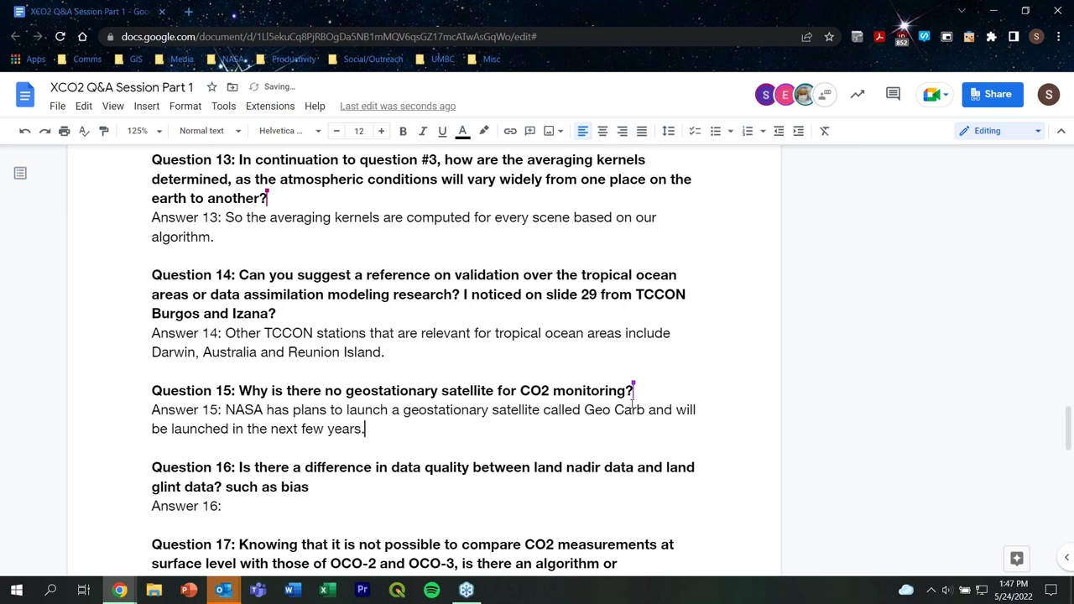
Write Answer 16: 'Not really. In the studies we have done, they are in family…same bias approach.'.
{"action": "scroll", "coordinate": [633, 430], "scroll_direction": "down", "scroll_amount": 1}
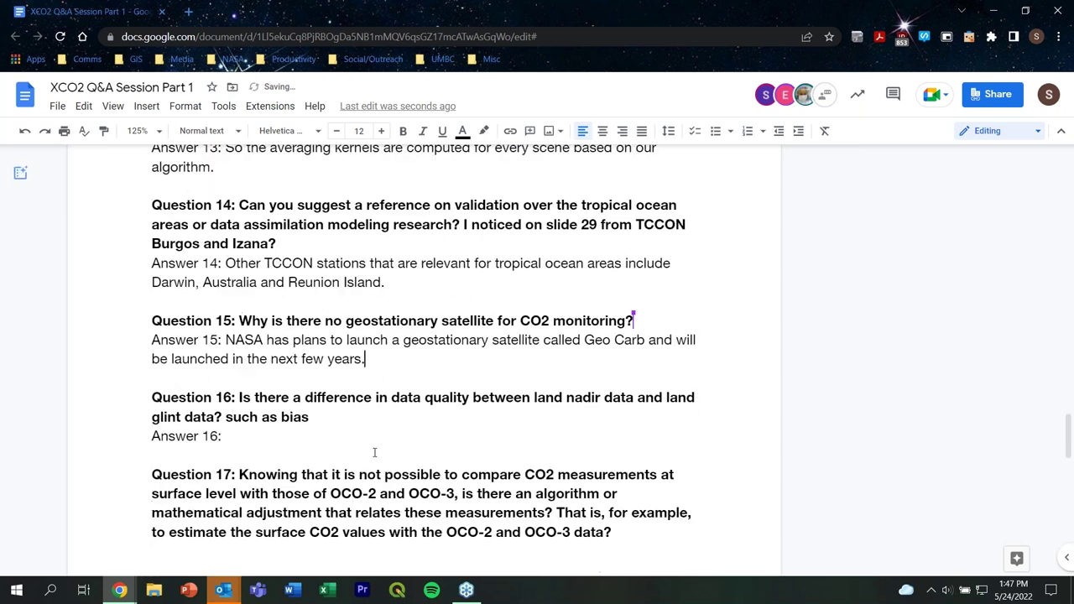
{"action": "double_click", "coordinate": [317, 436]}
{"action": "key", "text": "BackSpace"}
{"action": "type", "text": "Not really. In the"}
{"action": "key", "text": "BackSpace"}
{"action": "type", "text": "he stud"}
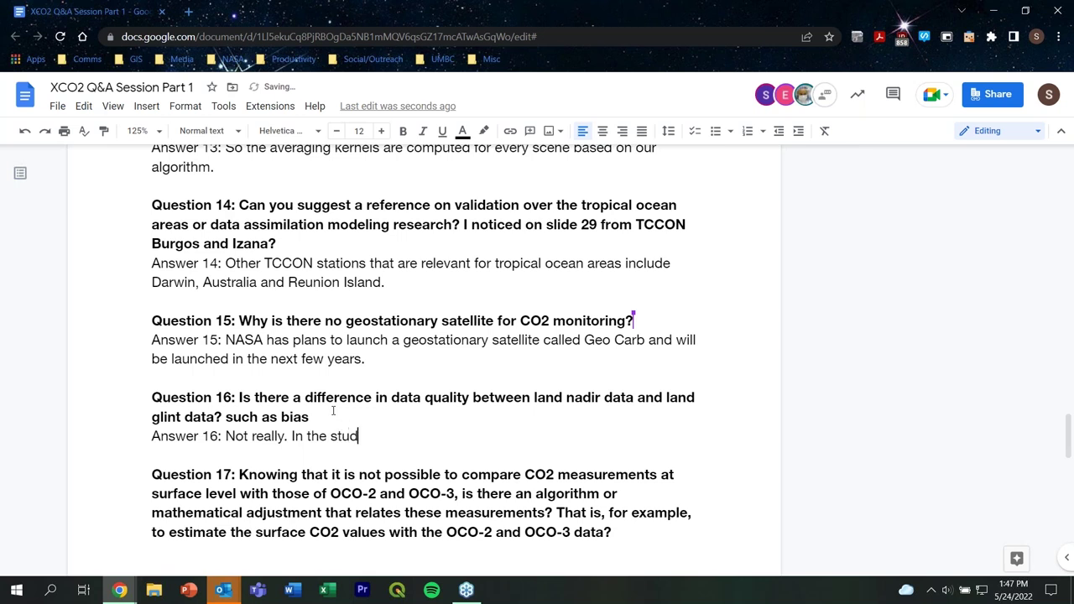
{"action": "type", "text": "ies we have hdone, the"}
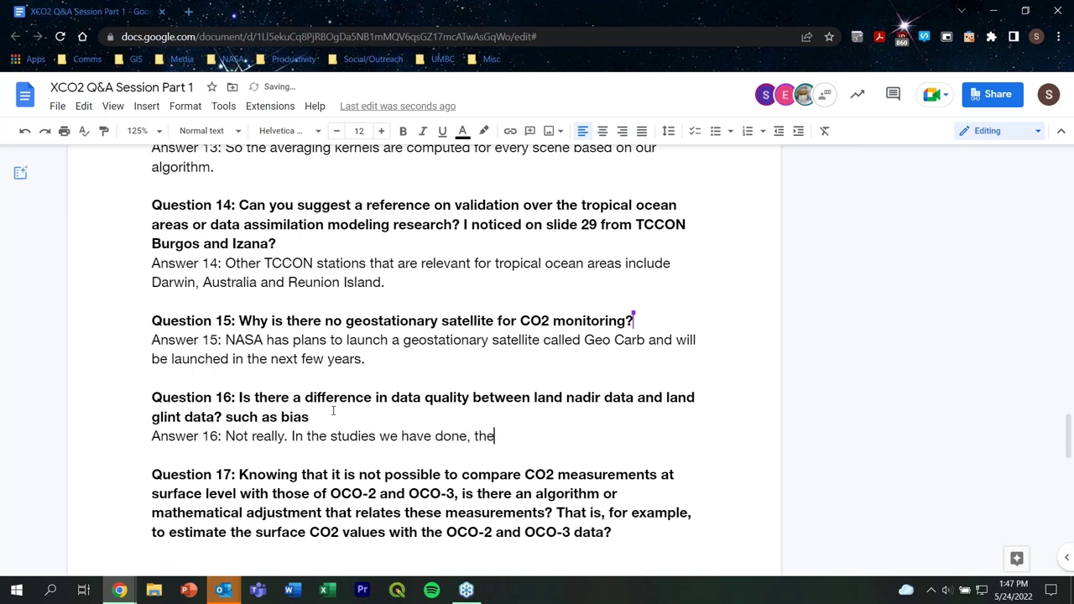
{"action": "type", "text": "y are in family and "}
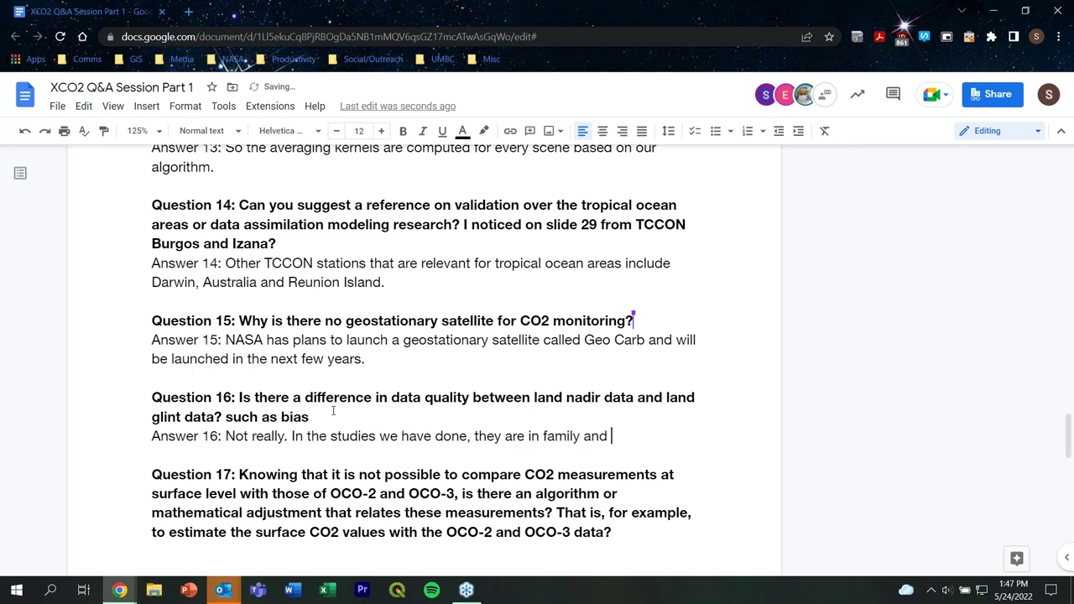
{"action": "type", "text": "we are applying the "}
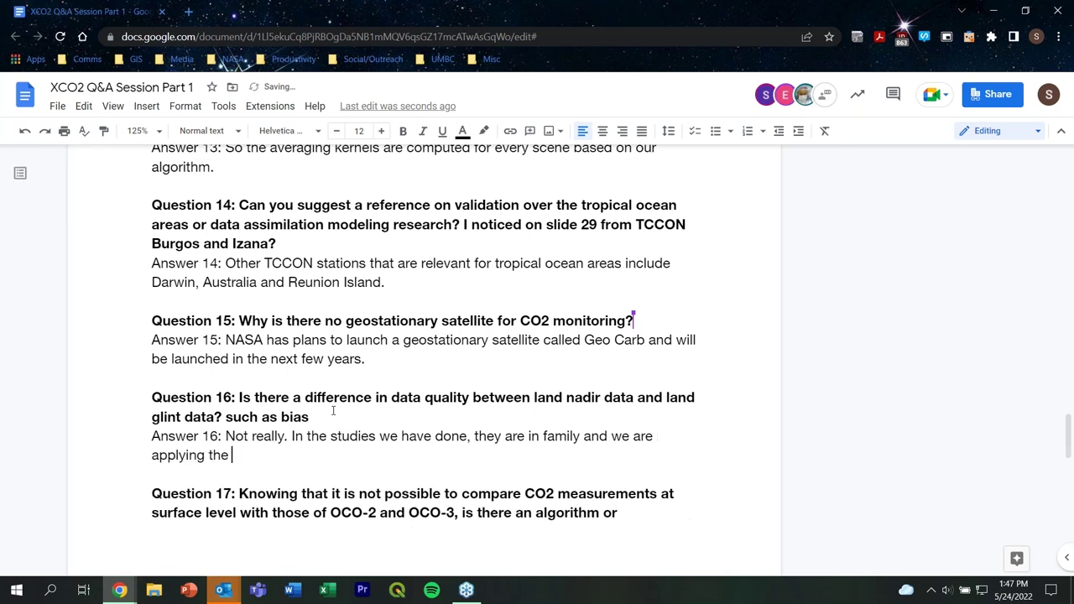
{"action": "type", "text": "same bias appo"}
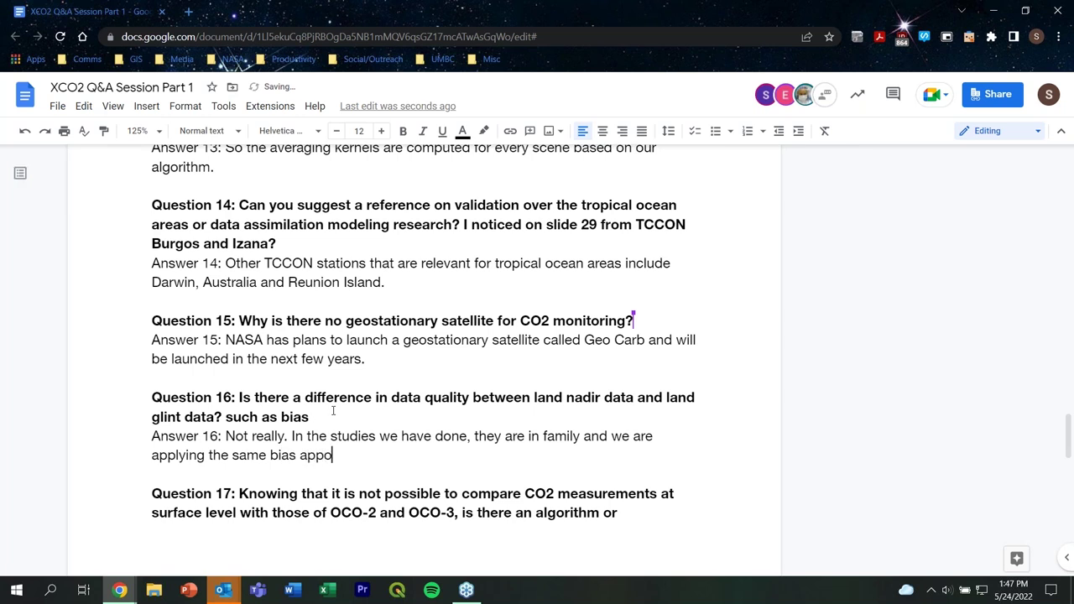
{"action": "key", "text": "BackSpace"}
{"action": "type", "text": "roach."}
Start Answer 17: relating the surface value to the column average uses the shape of the value.
{"action": "scroll", "coordinate": [353, 412], "scroll_direction": "down", "scroll_amount": 1}
{"action": "scroll", "coordinate": [354, 412], "scroll_direction": "down", "scroll_amount": 3}
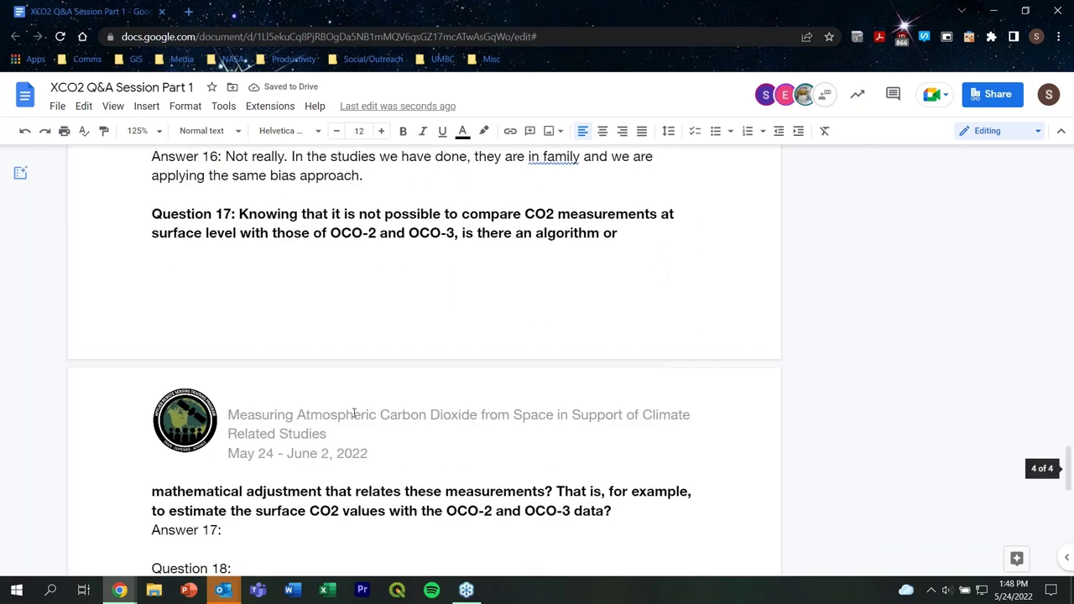
{"action": "left_click", "coordinate": [275, 530]}
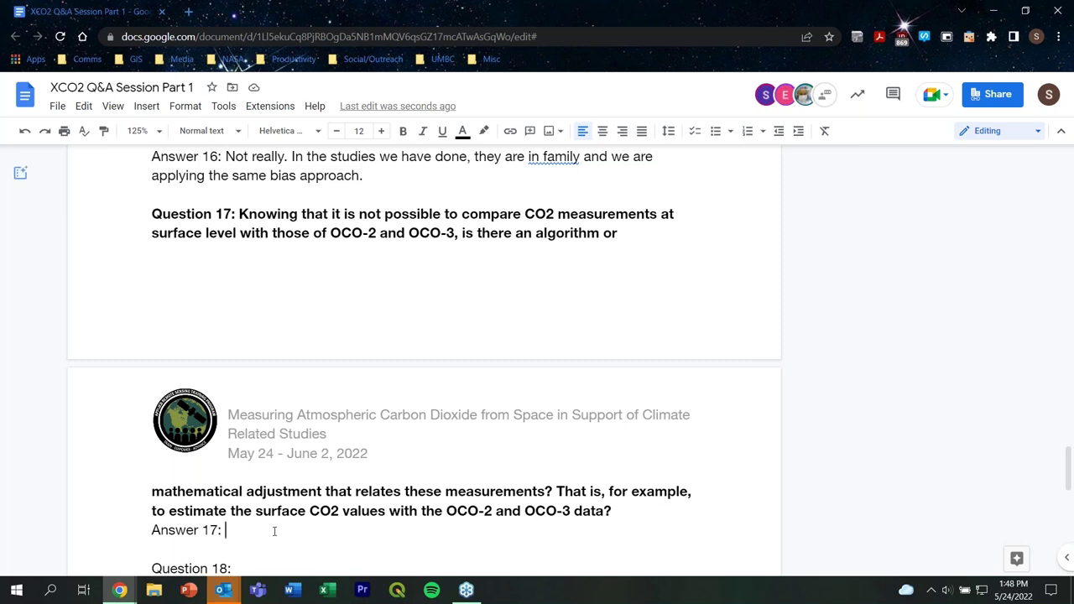
{"action": "scroll", "coordinate": [274, 530], "scroll_direction": "down", "scroll_amount": 1}
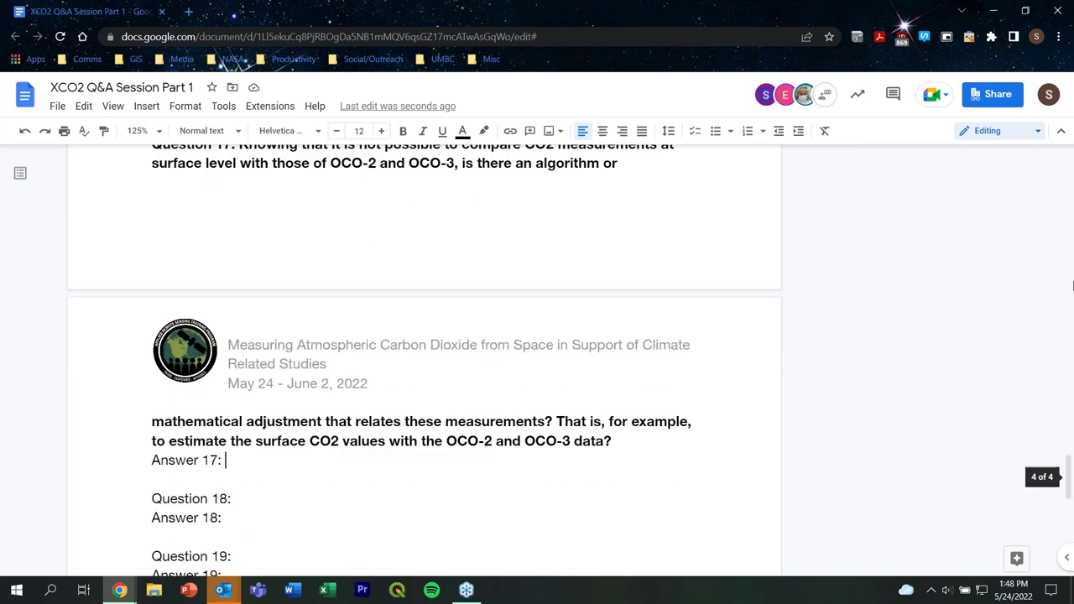
{"action": "type", "text": "In order to relat"}
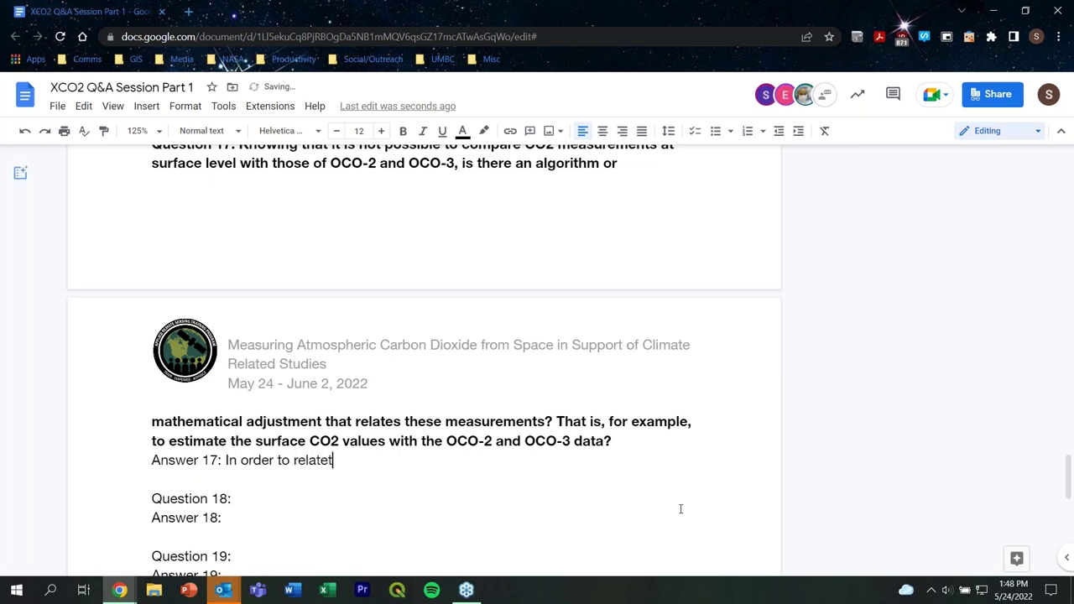
{"action": "key", "text": "BackSpace"}
{"action": "type", "text": " the surface "}
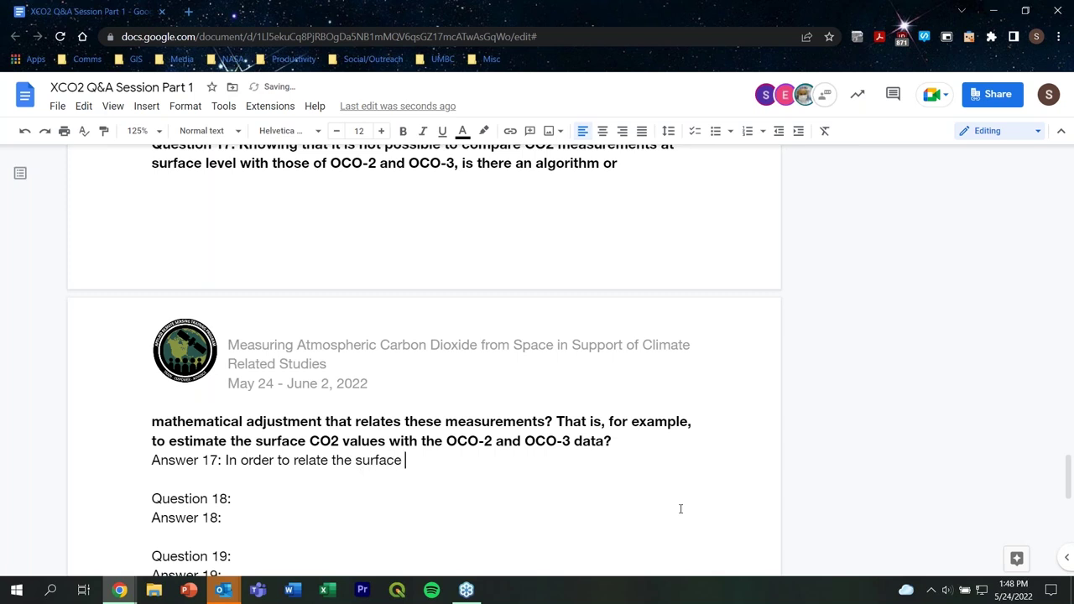
{"action": "type", "text": "value wit h the column average, you ar"}
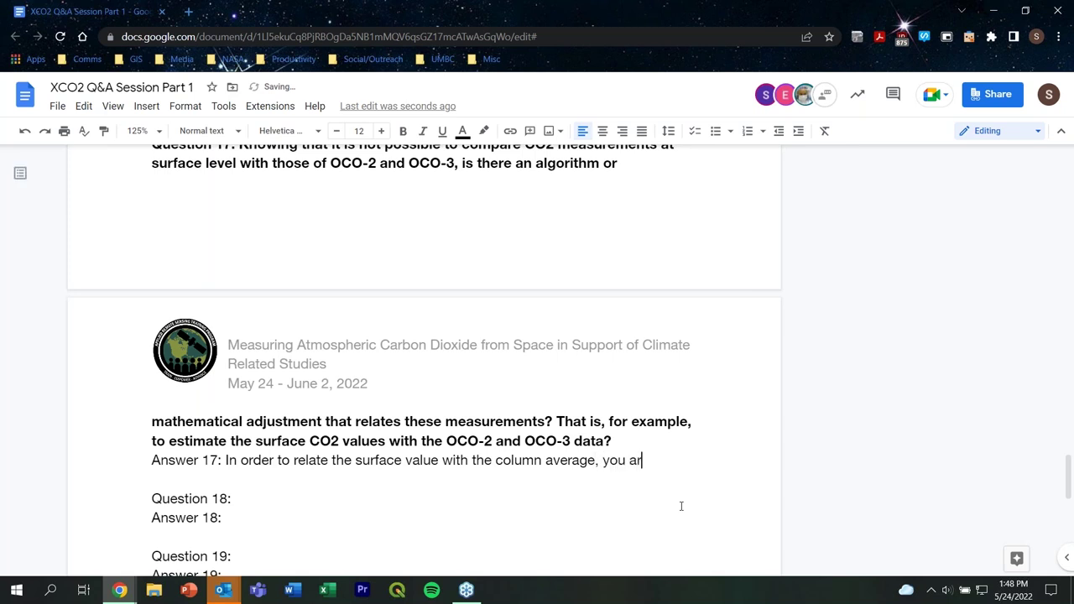
{"action": "type", "text": "e able to do "}
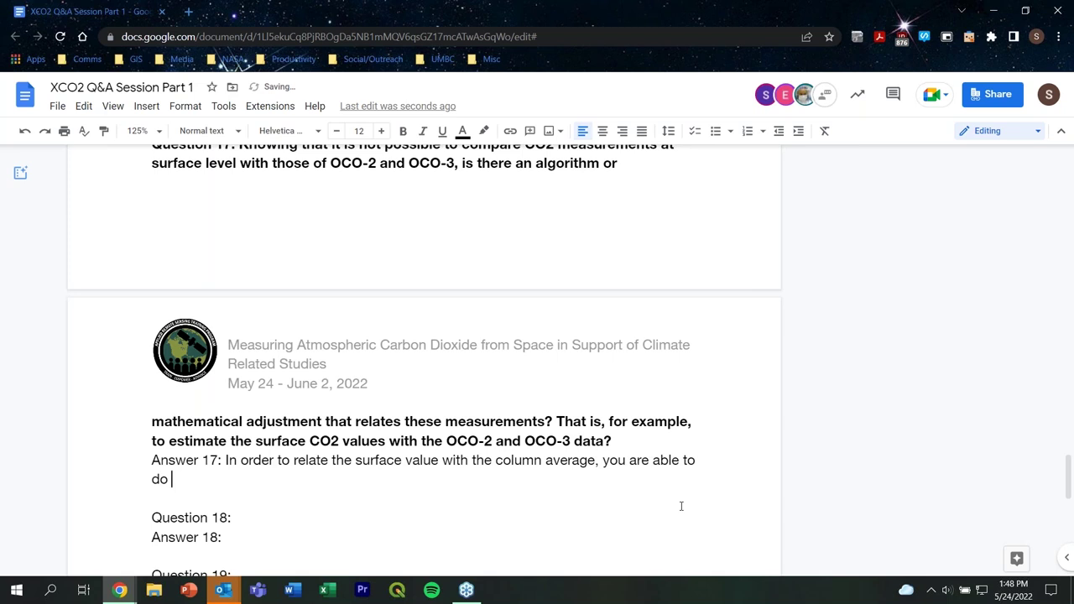
{"action": "type", "text": "so with the shap"}
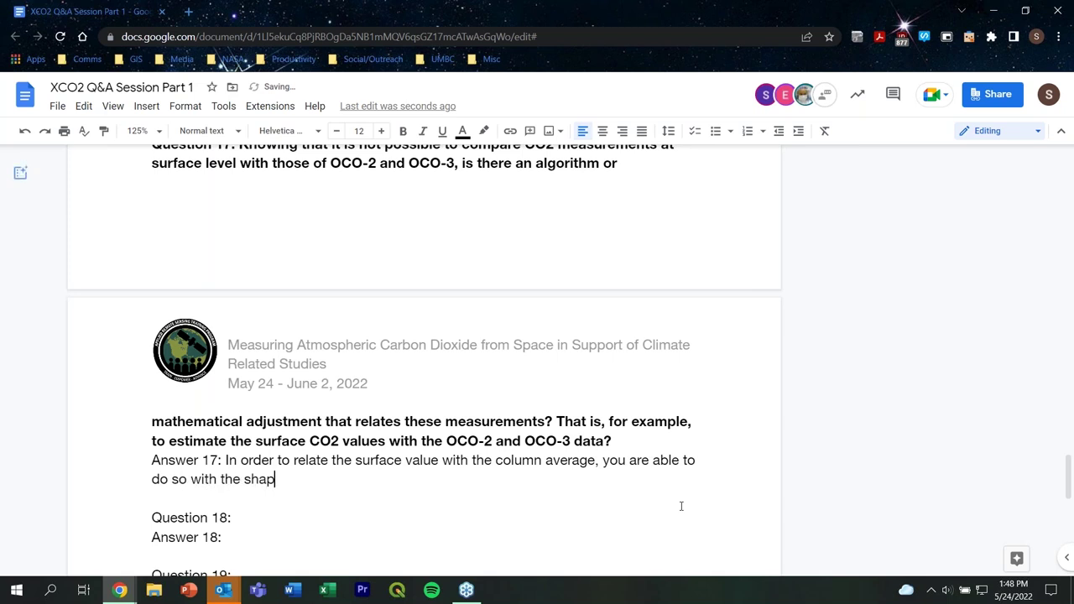
{"action": "type", "text": "e of the value"}
Add 'It is possible, but there is uncertainty involved.' and return to the document's top.
{"action": "key", "text": "BackSpace"}
{"action": "key", "text": "BackSpace"}
{"action": "type", "text": "ue. "}
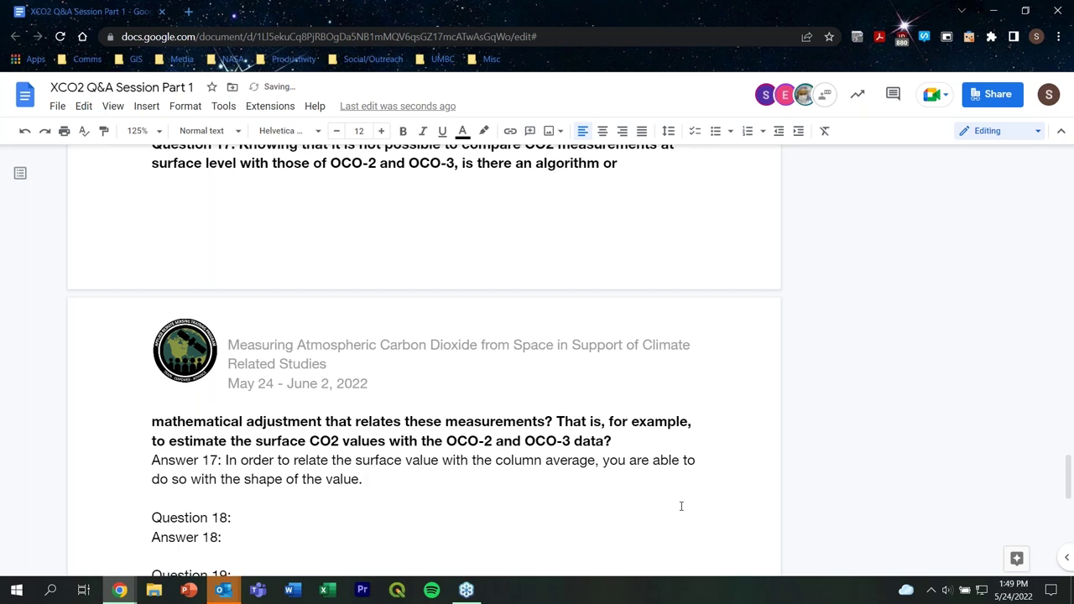
{"action": "type", "text": "You can do"}
{"action": "key", "text": "BackSpace"}
{"action": "key", "text": "BackSpace"}
{"action": "key", "text": "BackSpace"}
{"action": "key", "text": "BackSpace"}
{"action": "key", "text": "BackSpace"}
{"action": "key", "text": "BackSpace"}
{"action": "key", "text": "BackSpace"}
{"action": "key", "text": "BackSpace"}
{"action": "key", "text": "BackSpace"}
{"action": "key", "text": "BackSpace"}
{"action": "key", "text": "BackSpace"}
{"action": "type", "text": "It is possible , but there ar"}
{"action": "key", "text": "BackSpace"}
{"action": "key", "text": "BackSpace"}
{"action": "type", "text": "is unc"}
{"action": "type", "text": "ertainity"}
{"action": "key", "text": "BackSpace"}
{"action": "key", "text": "BackSpace"}
{"action": "key", "text": "BackSpace"}
{"action": "type", "text": "t"}
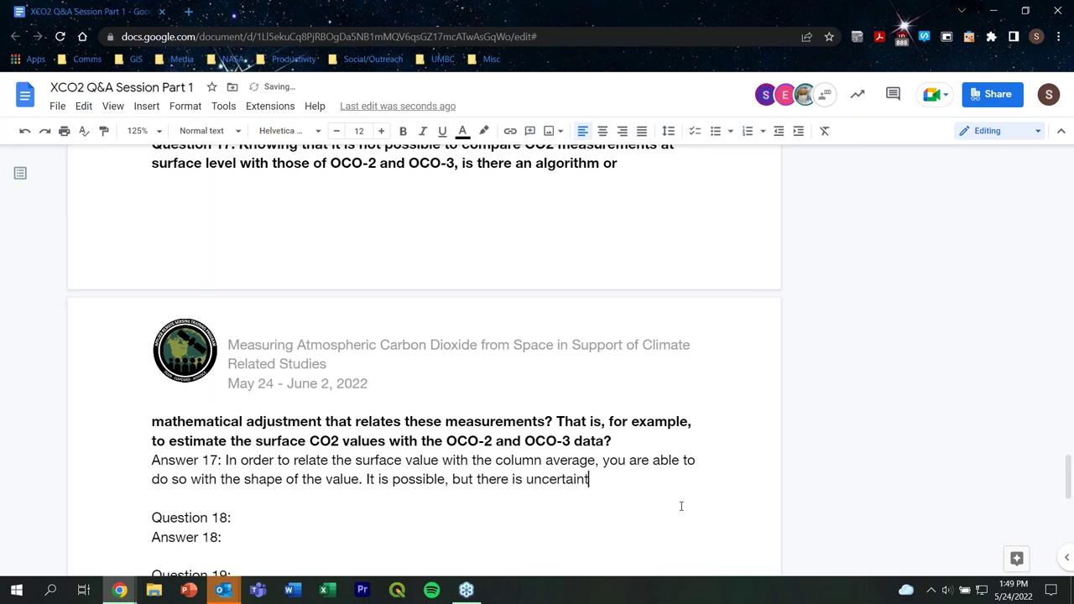
{"action": "type", "text": "y involved."}
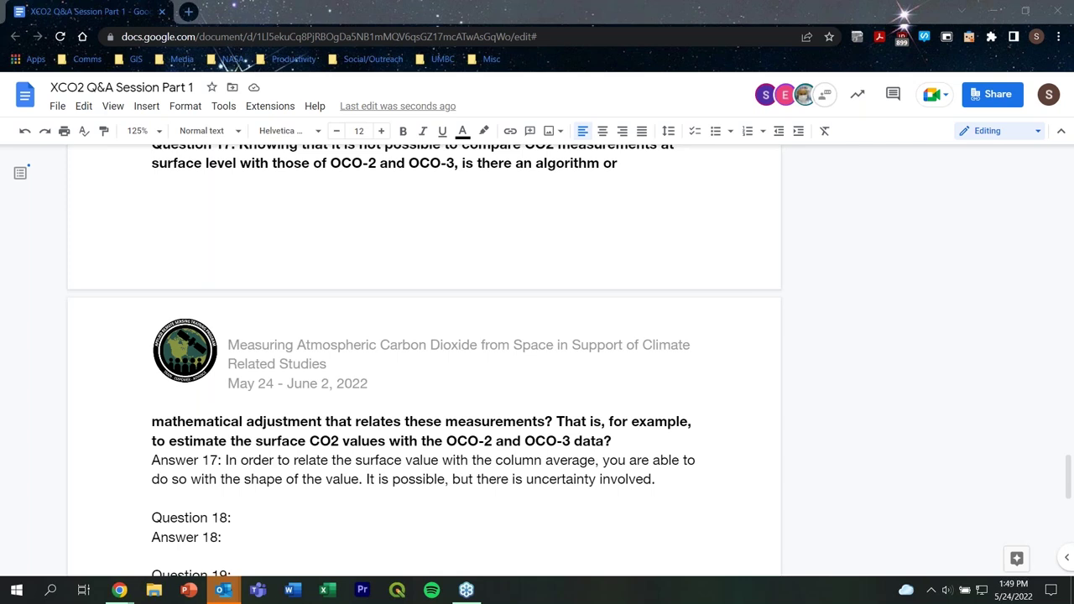
{"action": "key", "text": "ctrl+Home"}
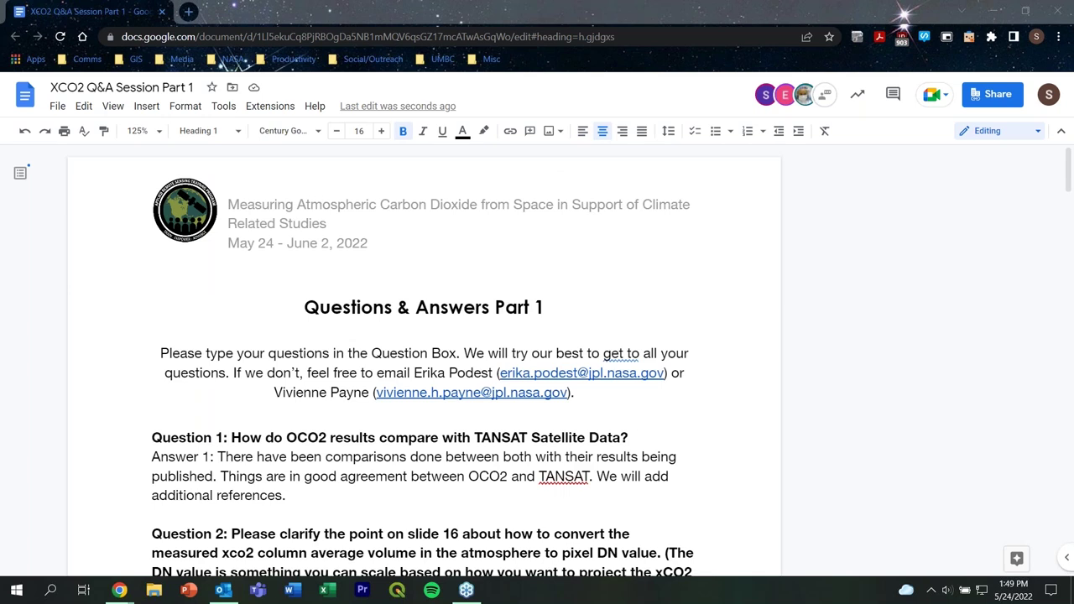